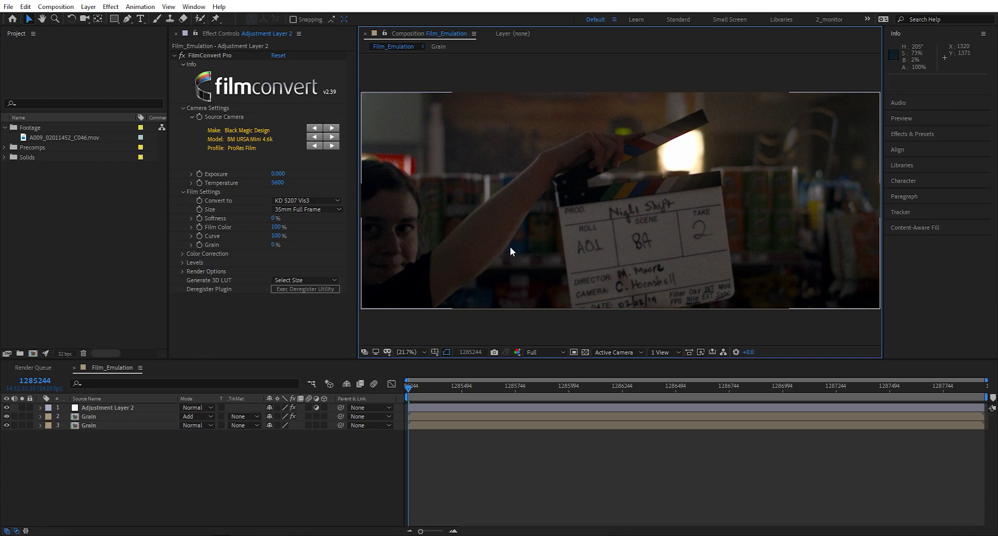
# Step: Select the Film Emulation Tutorial title on YouTube, then switch the paused video to theater mode
pyautogui.click(401, 392)
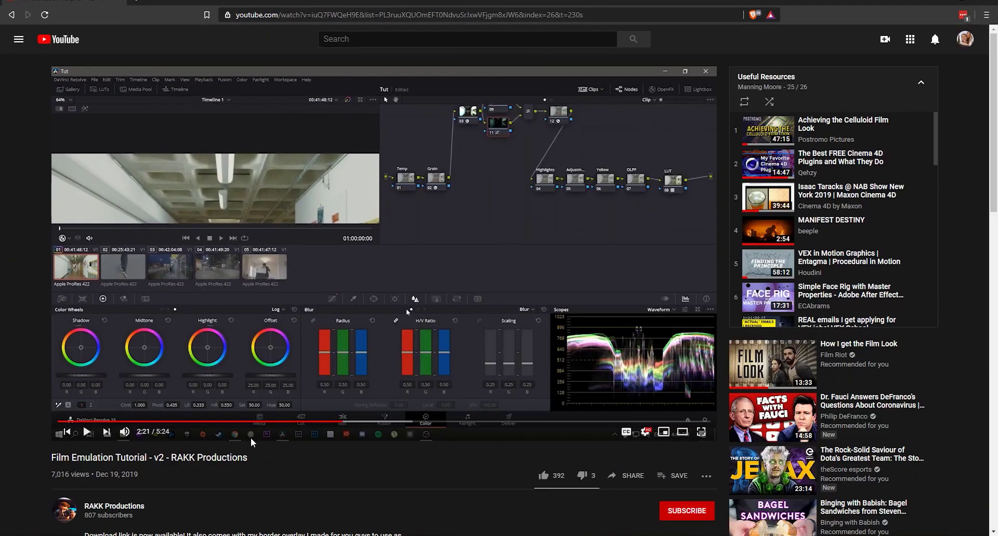
pyautogui.scroll(-1, 160, 479)
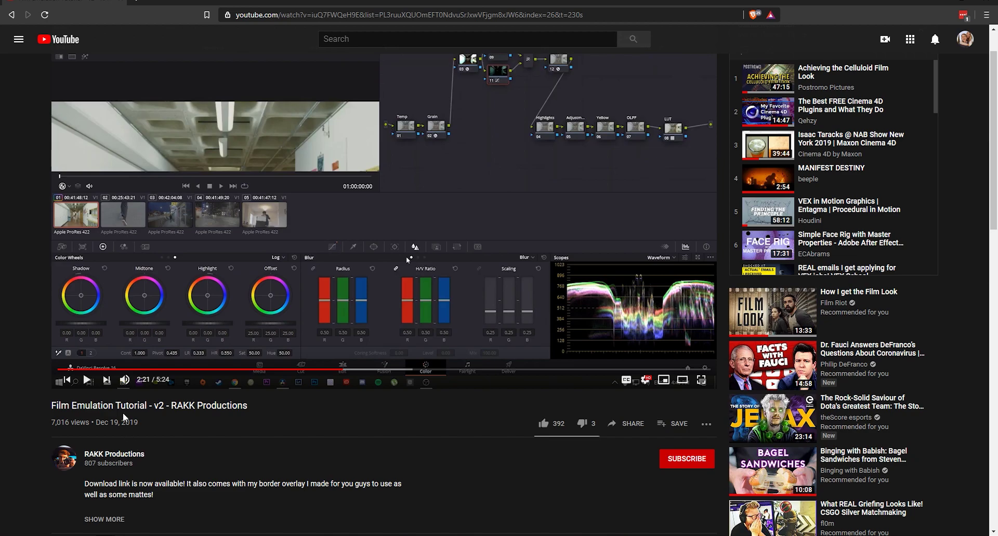
pyautogui.moveTo(114, 405); pyautogui.dragTo(159, 405)
pyautogui.click(192, 405)
pyautogui.tripleClick(193, 405)
pyautogui.click(192, 405)
pyautogui.scroll(1, 192, 416)
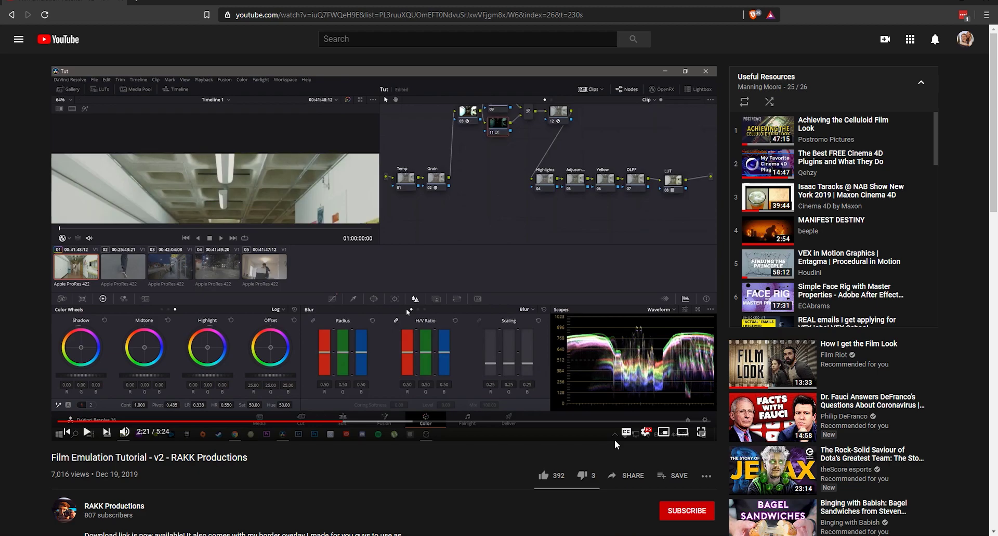
pyautogui.click(682, 432)
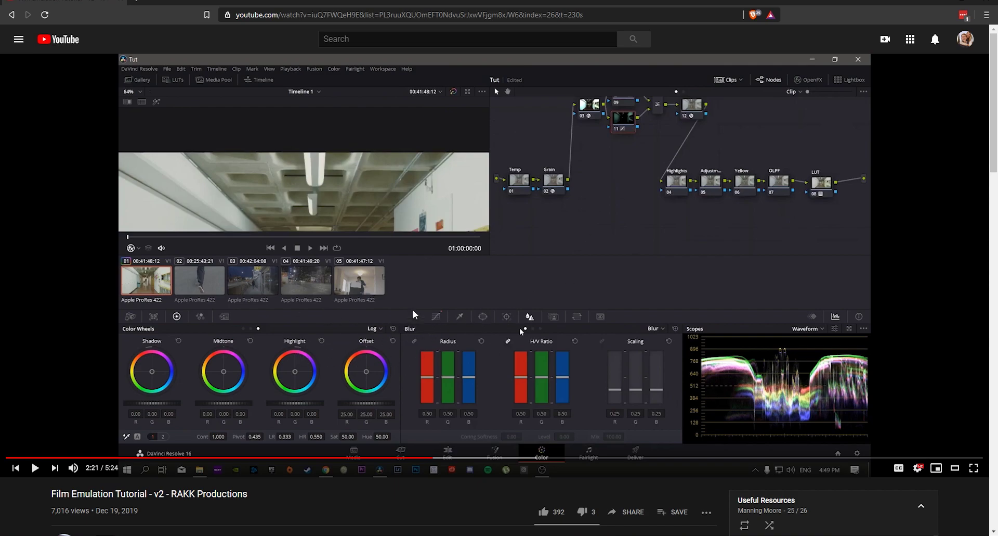
# Step: Create a new composition from the A009_02011452_C046.mov footage in the Project panel
pyautogui.hotkey('alt', 'Tab')
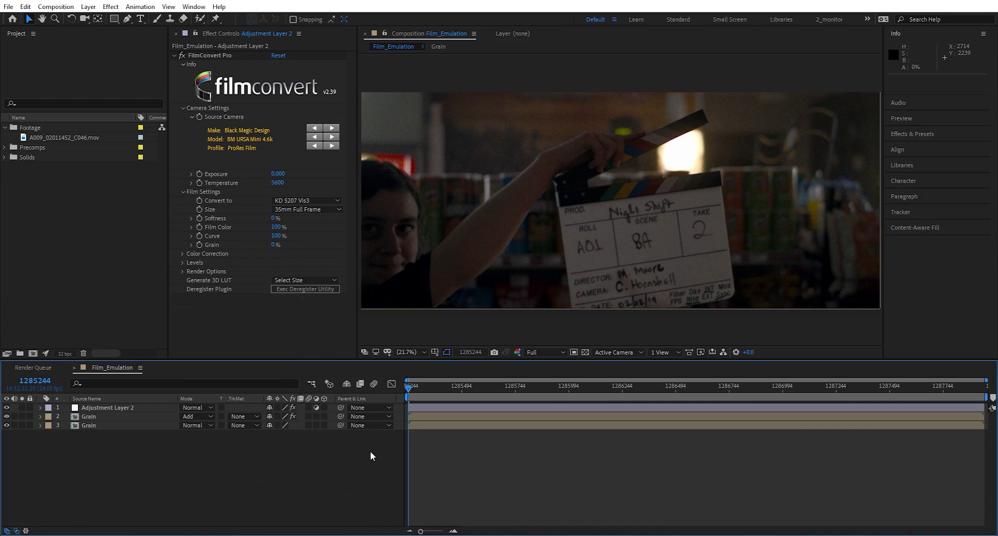
pyautogui.click(86, 286)
pyautogui.moveTo(38, 139); pyautogui.dragTo(33, 353)
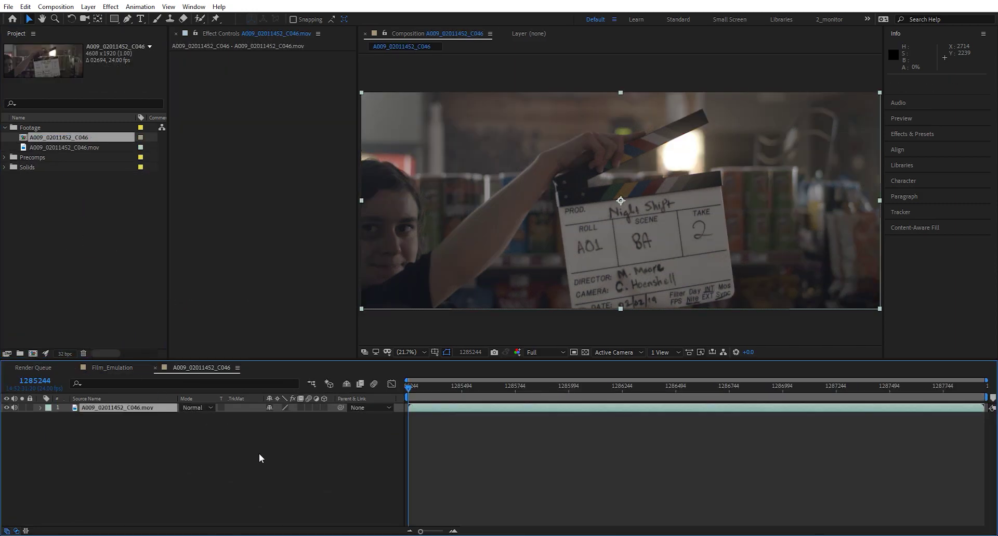
# Step: Open the A009_02011452_C046 composition and set the viewer magnification to Fit
pyautogui.click(257, 454)
pyautogui.scroll(2, 638, 233)
pyautogui.scroll(-2, 638, 233)
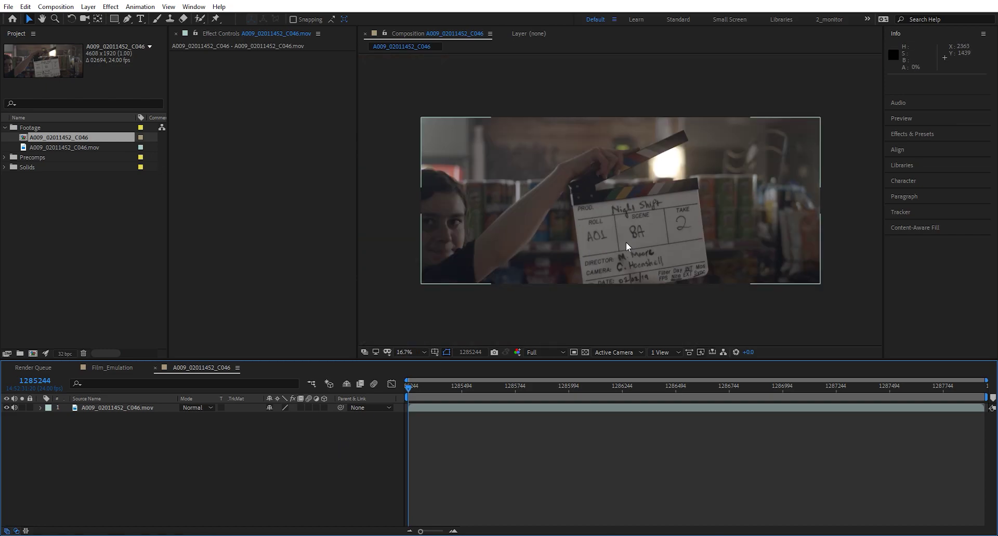
pyautogui.click(410, 352)
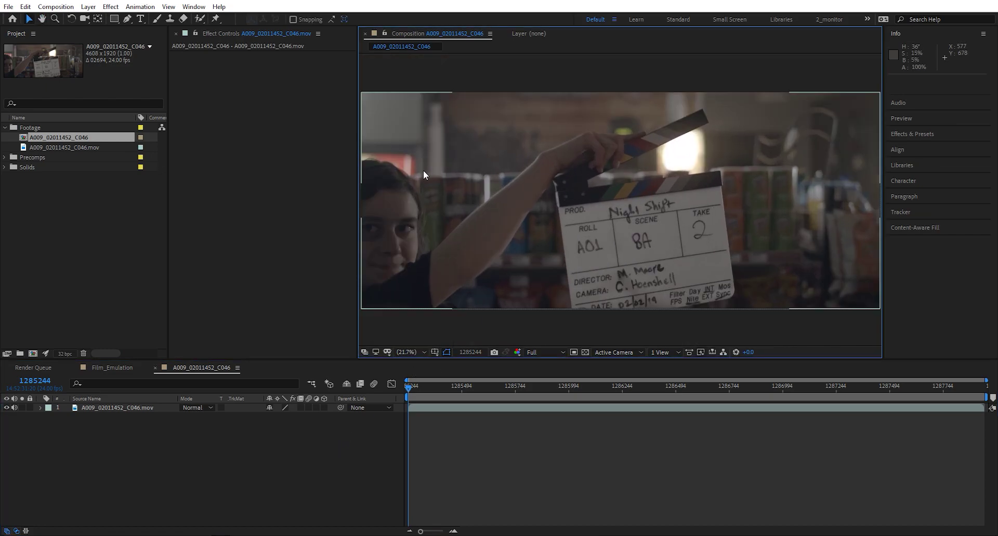
pyautogui.click(427, 169)
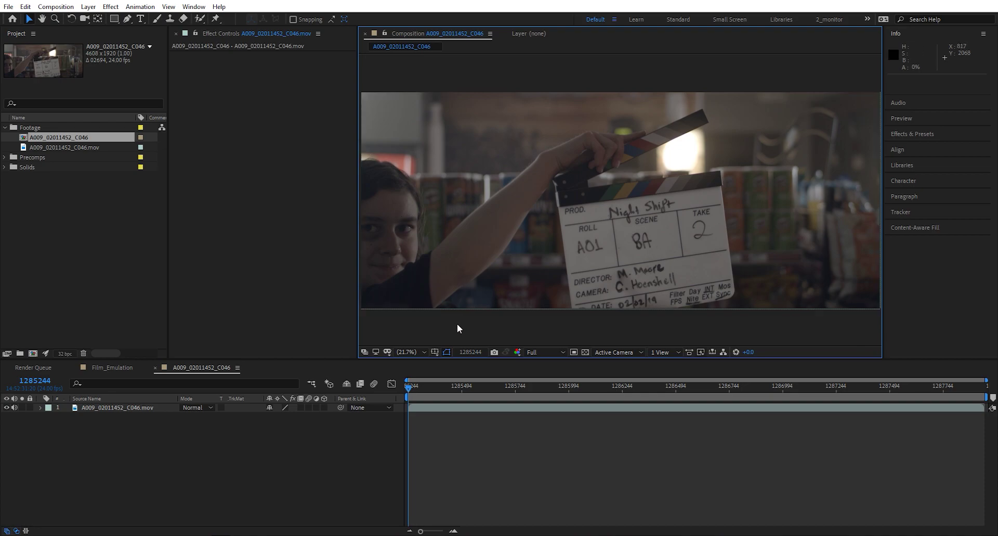
pyautogui.click(410, 393)
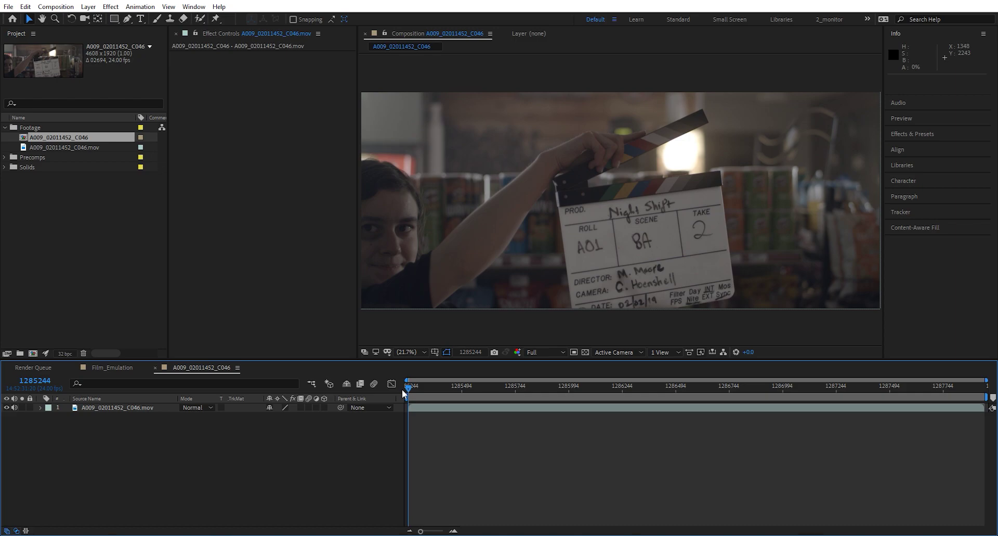
# Step: Pre-compose the footage layer as Film_Grain and open the precomp
pyautogui.click(101, 406)
pyautogui.hotkey('ctrl', 'shift', 'c')
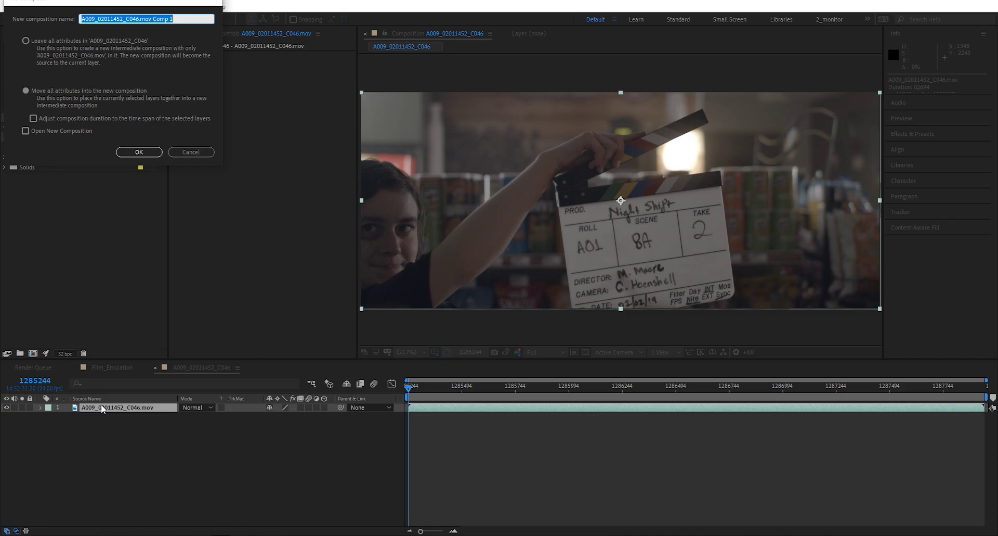
pyautogui.write('Film_Grain')
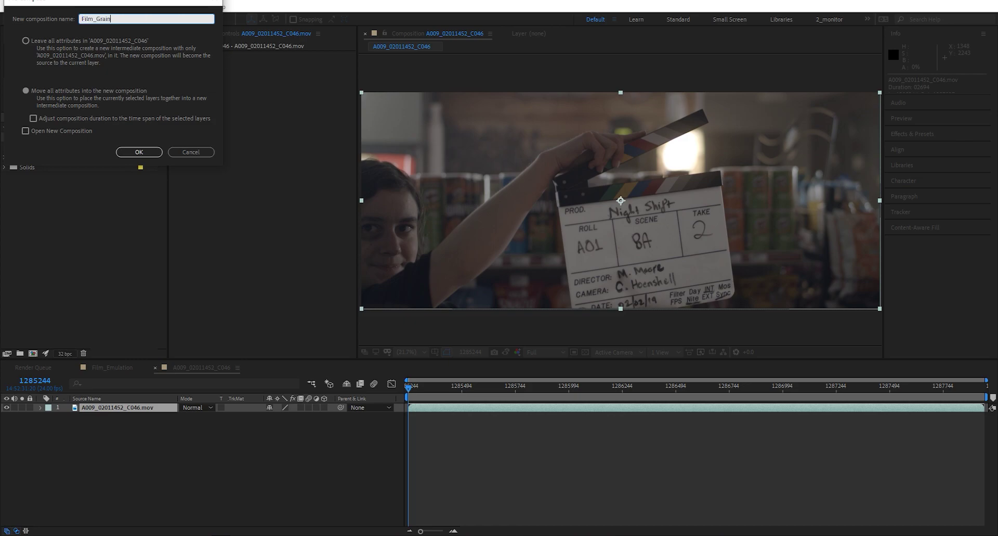
pyautogui.press('Return')
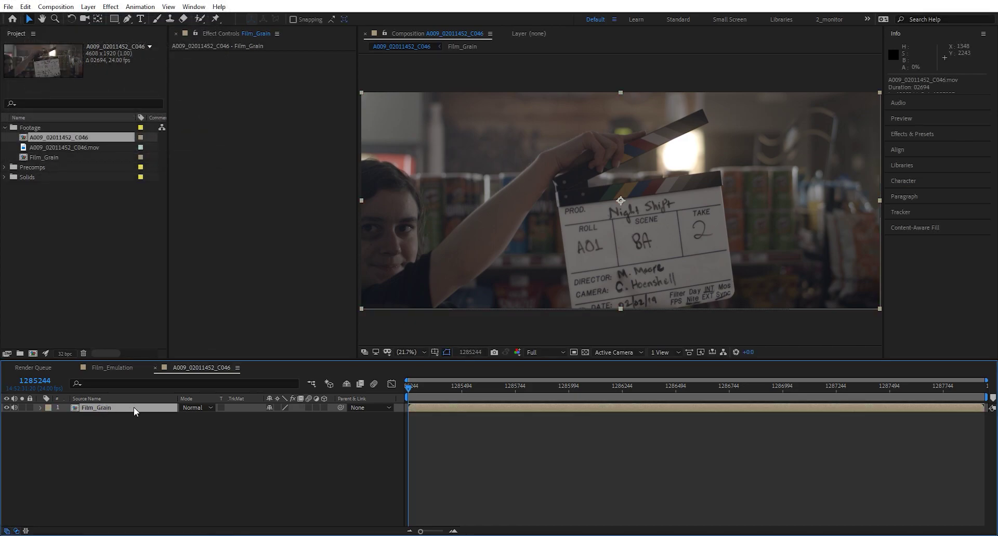
pyautogui.doubleClick(130, 407)
# Step: Add an adjustment layer inside Film_Grain and apply FilmConvert Pro to it
pyautogui.click(91, 410)
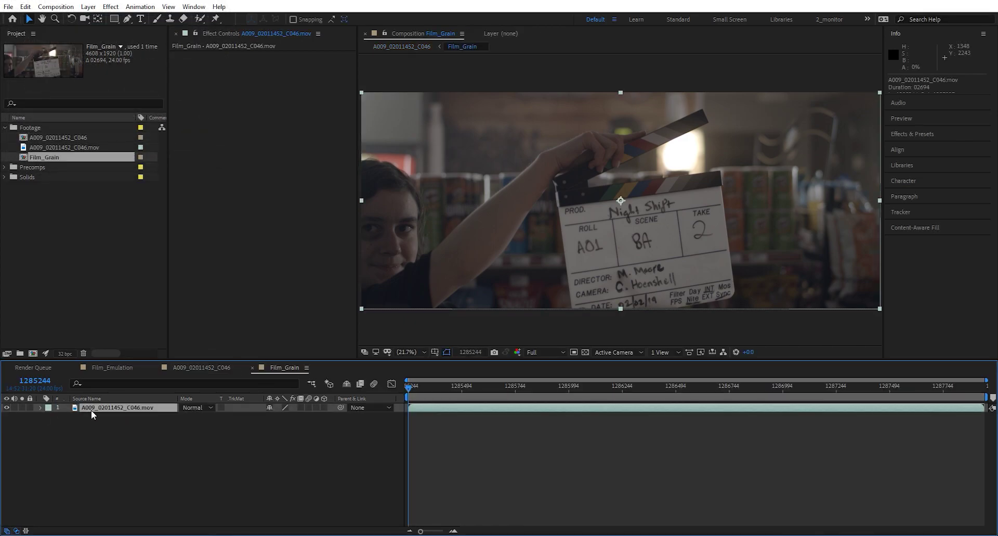
pyautogui.rightClick(140, 421)
pyautogui.moveTo(227, 308)
pyautogui.click(326, 391)
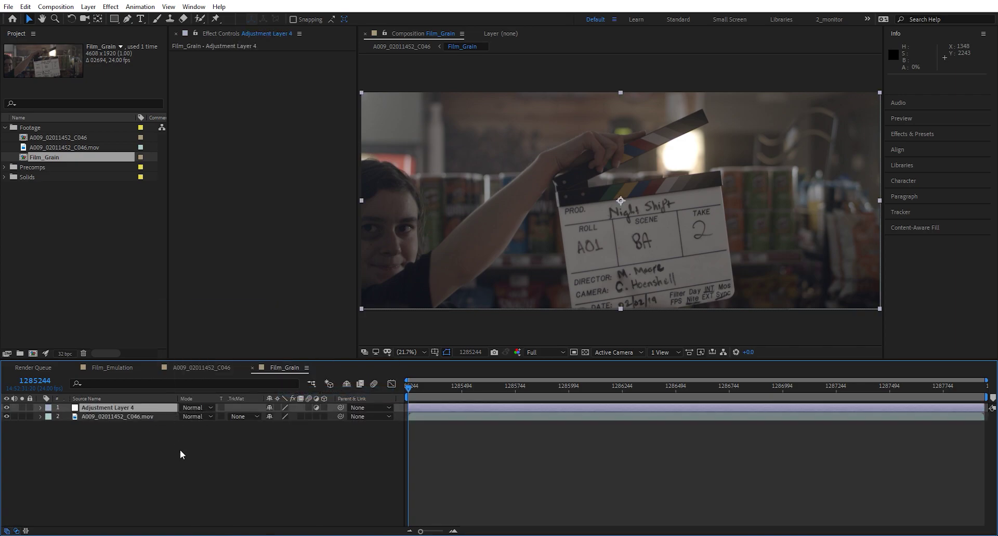
pyautogui.hotkey('ctrl', 'space')
pyautogui.write('film')
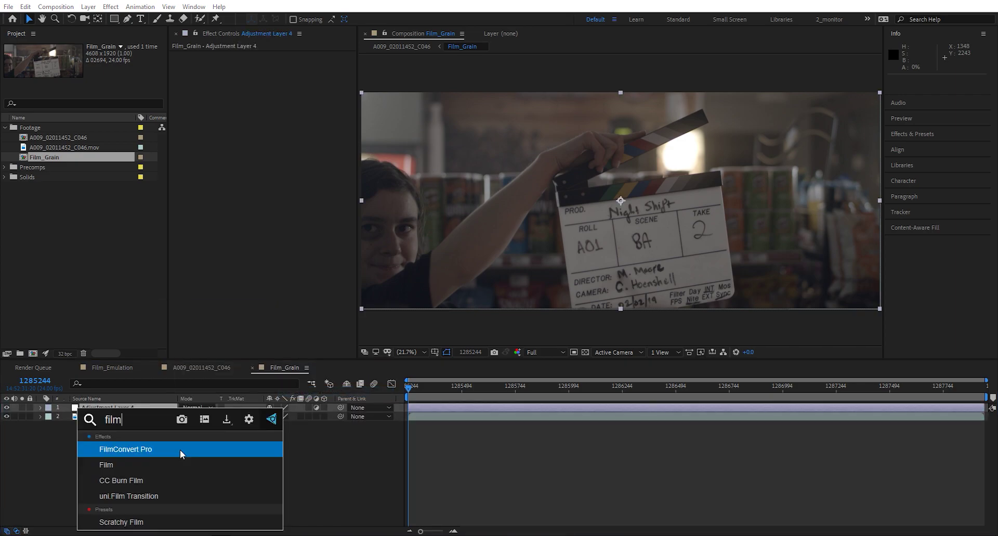
pyautogui.press('Return')
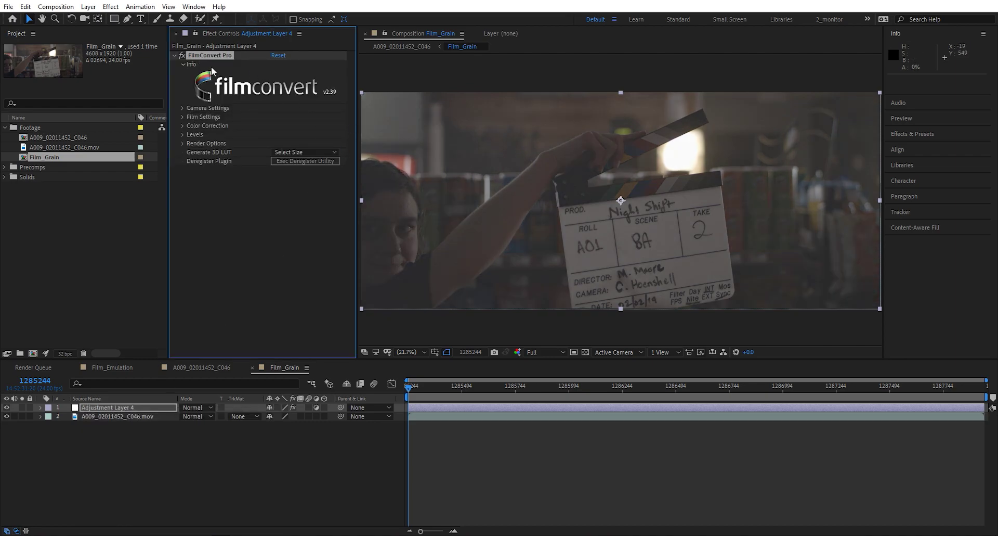
# Step: Apply Add Grain with Viewing Mode set to Final Output and the preset left at None
pyautogui.hotkey('ctrl', 'space')
pyautogui.write('add')
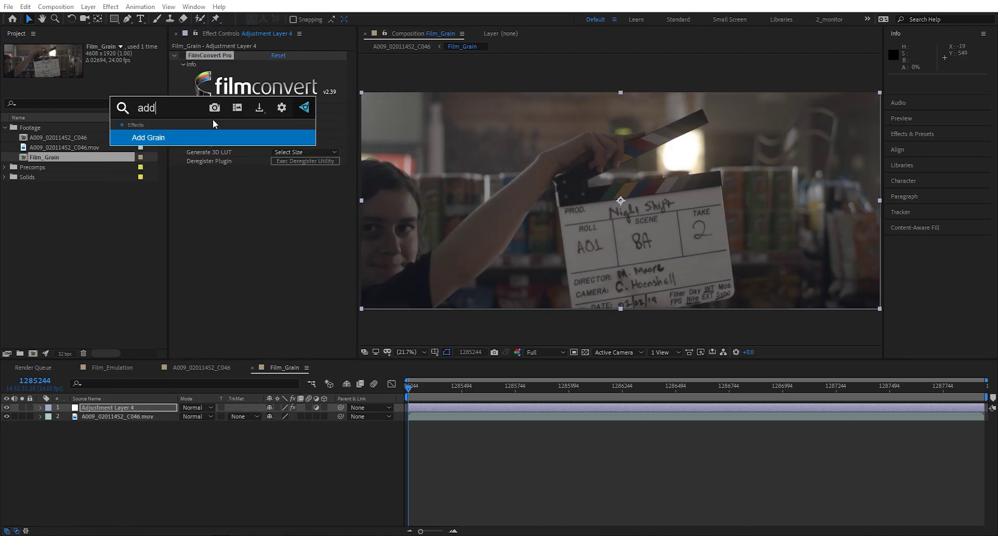
pyautogui.press('Return')
pyautogui.click(307, 178)
pyautogui.click(292, 213)
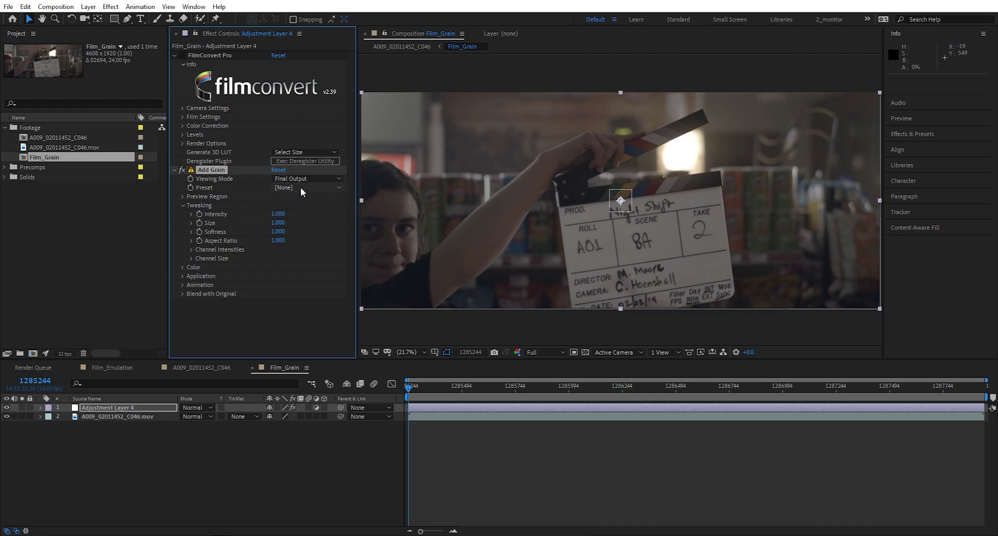
pyautogui.click(300, 187)
pyautogui.click(223, 319)
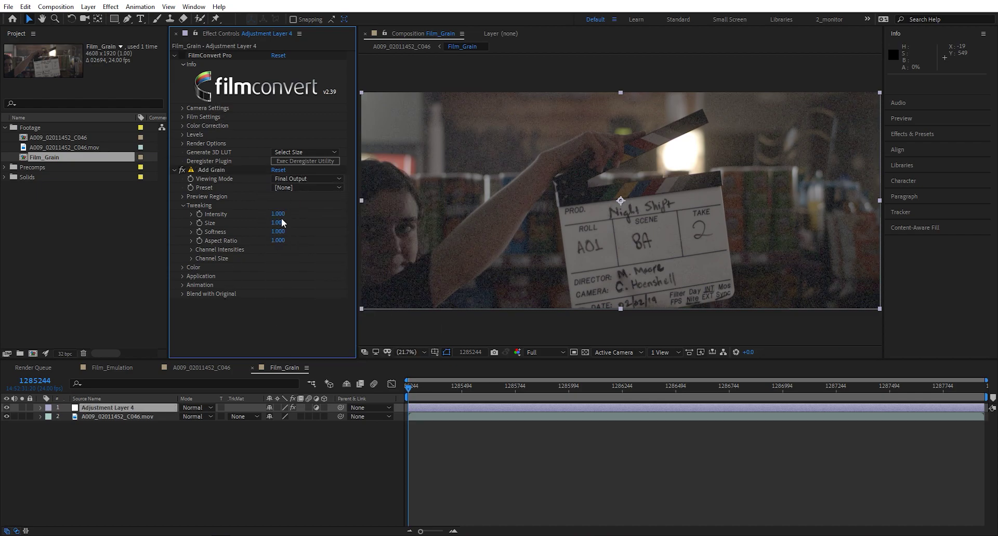
# Step: Switch the project to 16 bpc and view the preview at 33.3%
pyautogui.keyDown('alt'); pyautogui.click(65, 353); pyautogui.keyUp('alt')
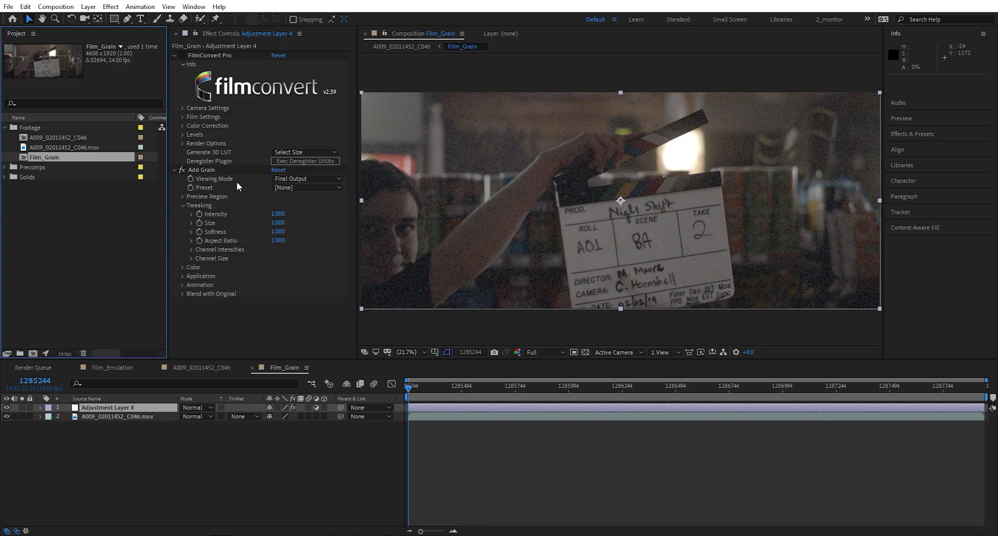
pyautogui.click(200, 171)
pyautogui.click(307, 178)
pyautogui.click(366, 282)
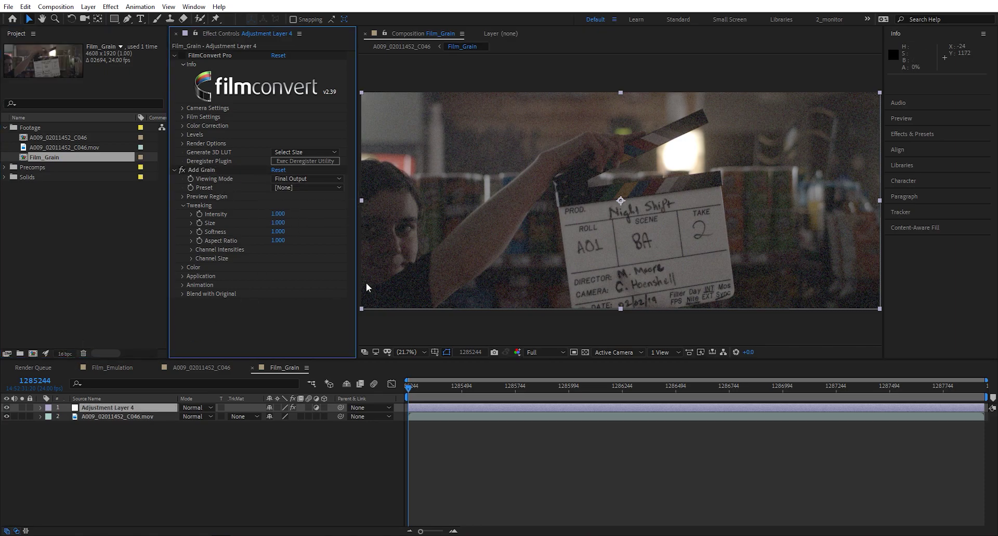
pyautogui.press('.')
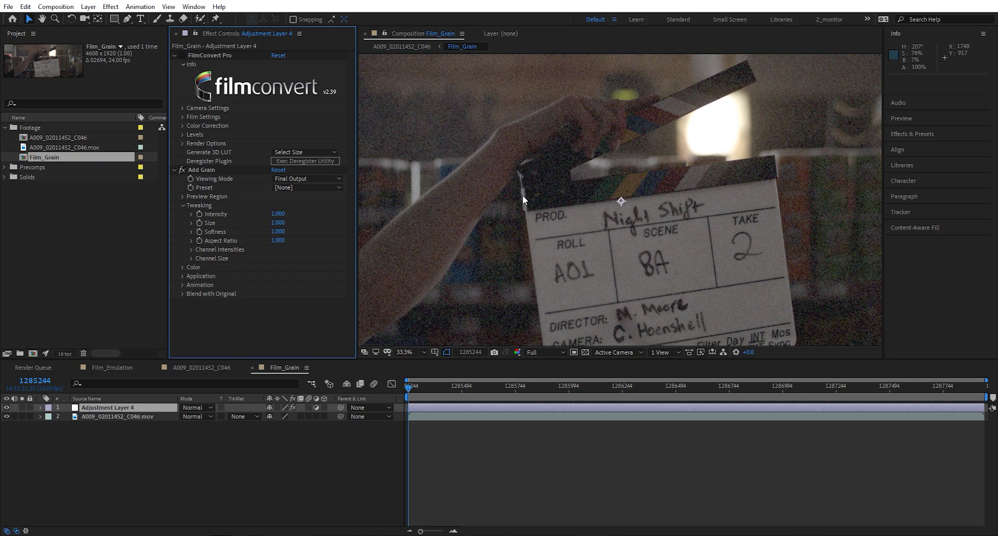
# Step: Try Monochromatic grain, turn it off again, then delete the Add Grain effect
pyautogui.click(182, 267)
pyautogui.click(274, 276)
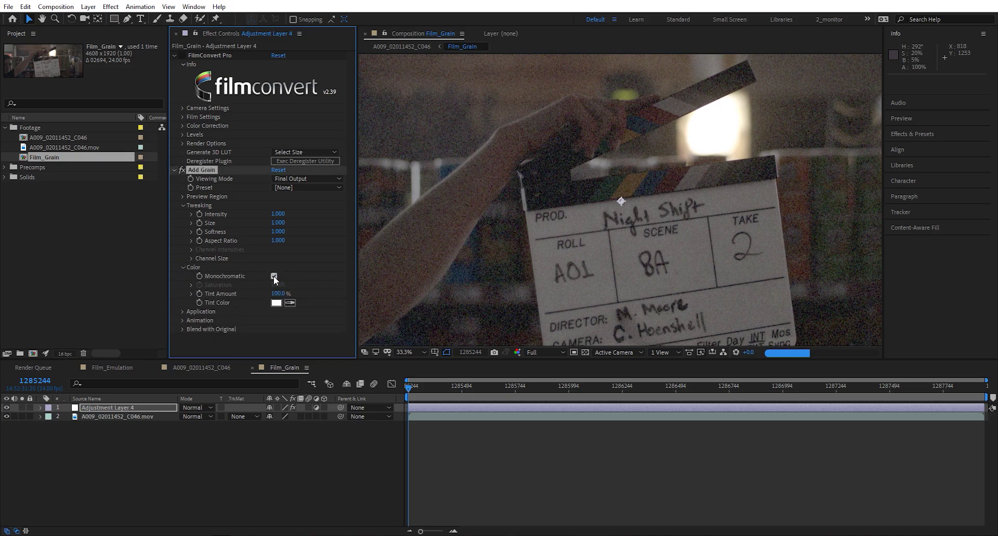
pyautogui.click(274, 277)
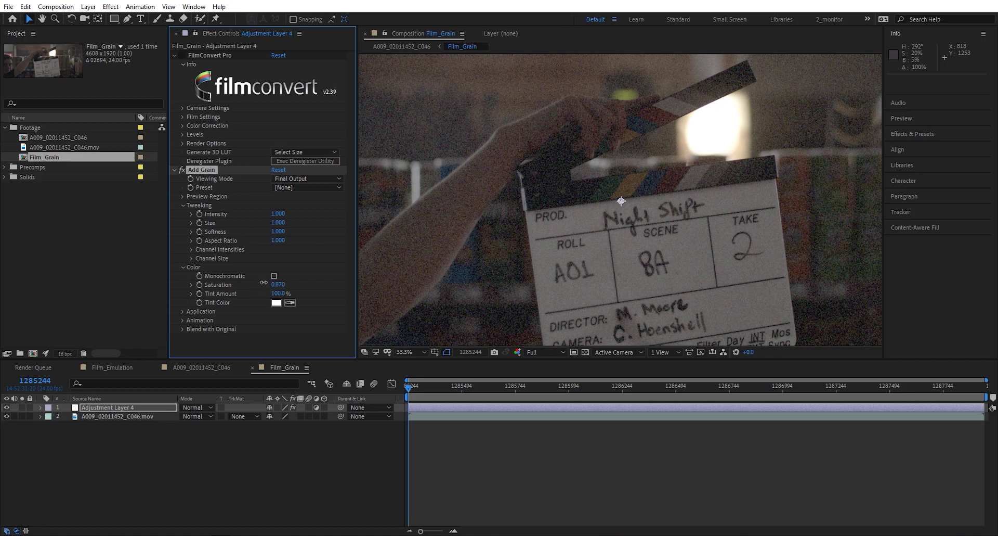
pyautogui.click(197, 168)
pyautogui.press('Delete')
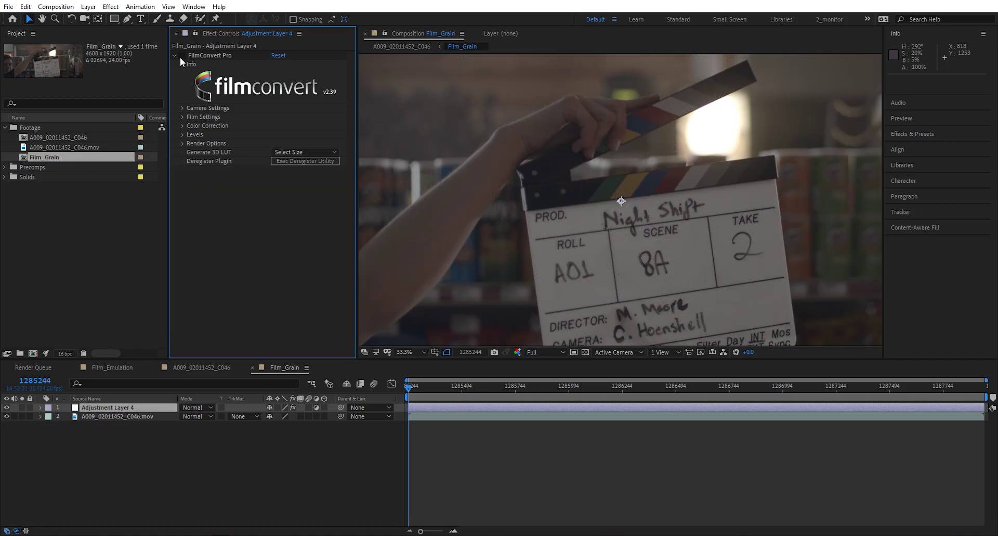
# Step: Apply the Black Magic Design BM URSA Mini 4.6k camera with the ProRes Film profile
pyautogui.click(227, 58)
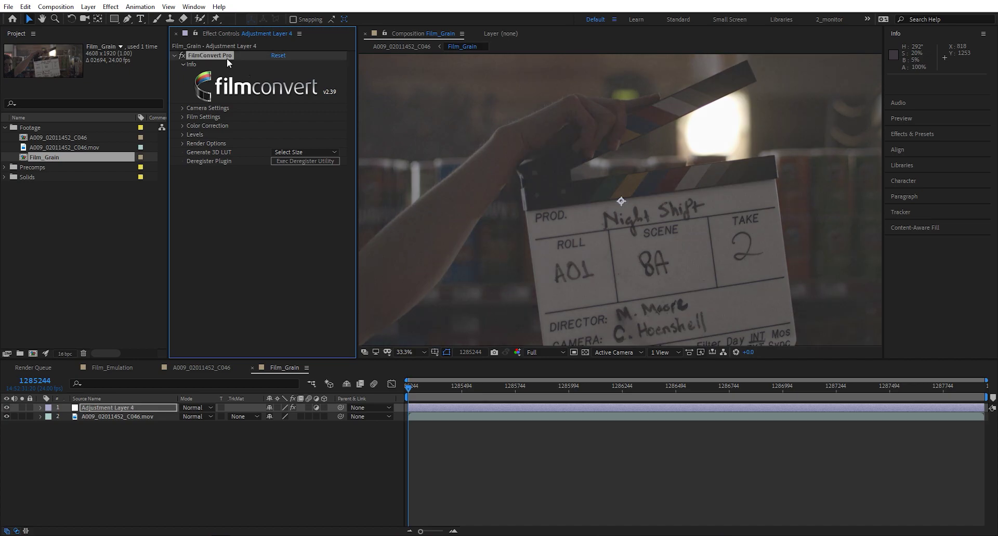
pyautogui.click(123, 411)
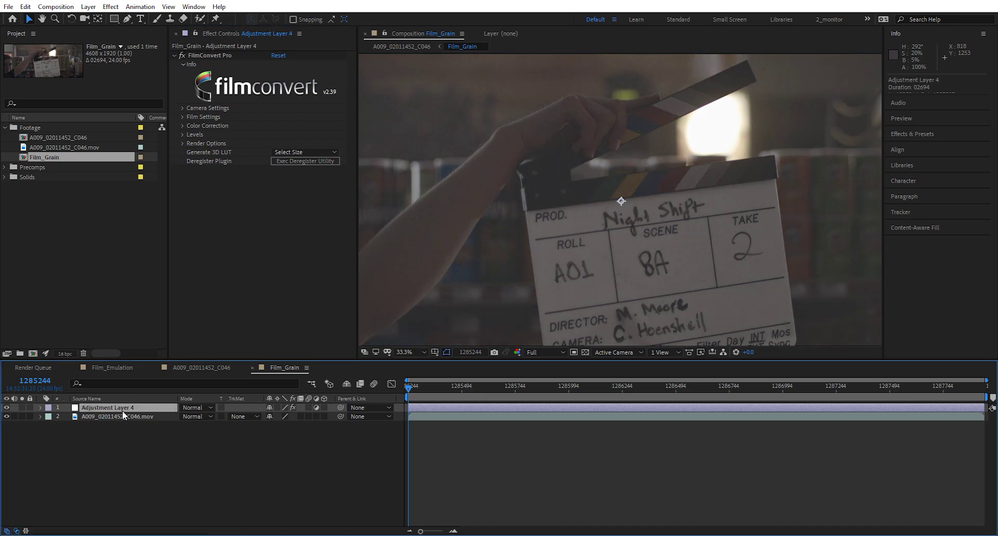
pyautogui.click(182, 108)
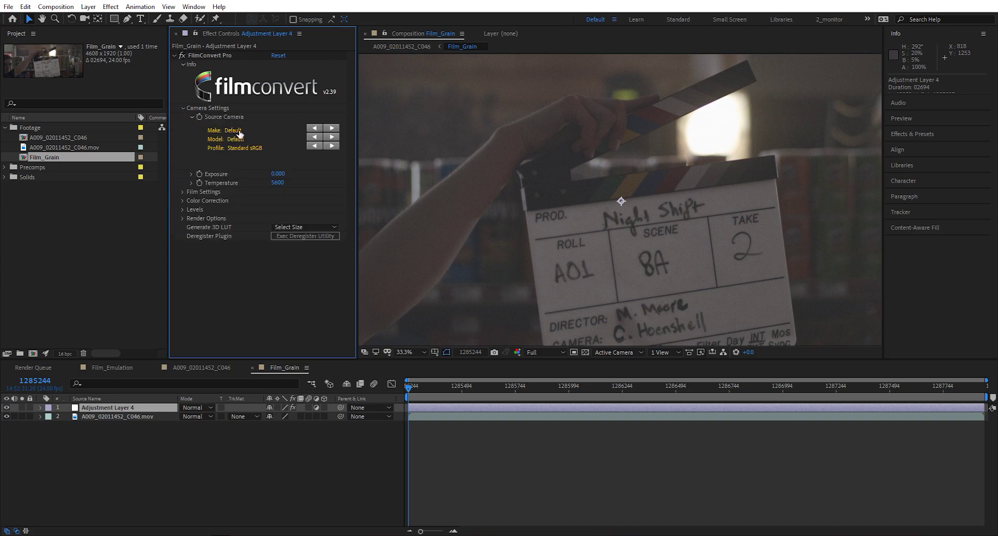
pyautogui.click(234, 148)
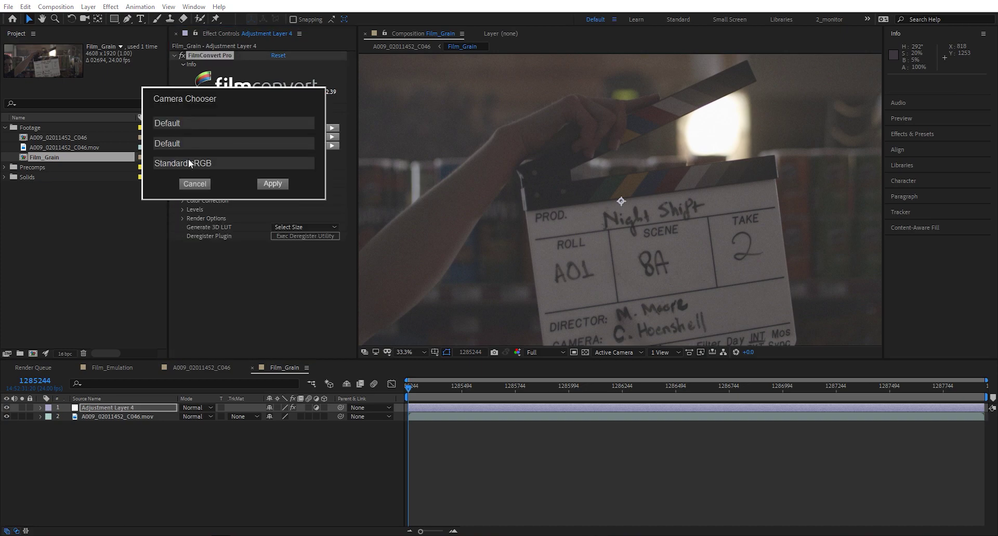
pyautogui.click(185, 124)
pyautogui.click(198, 161)
pyautogui.click(194, 141)
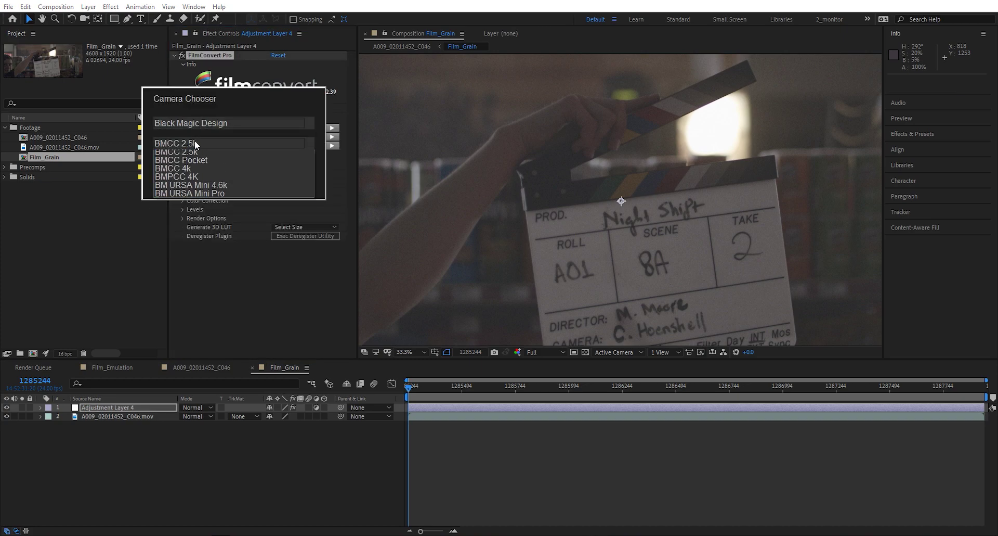
pyautogui.click(201, 187)
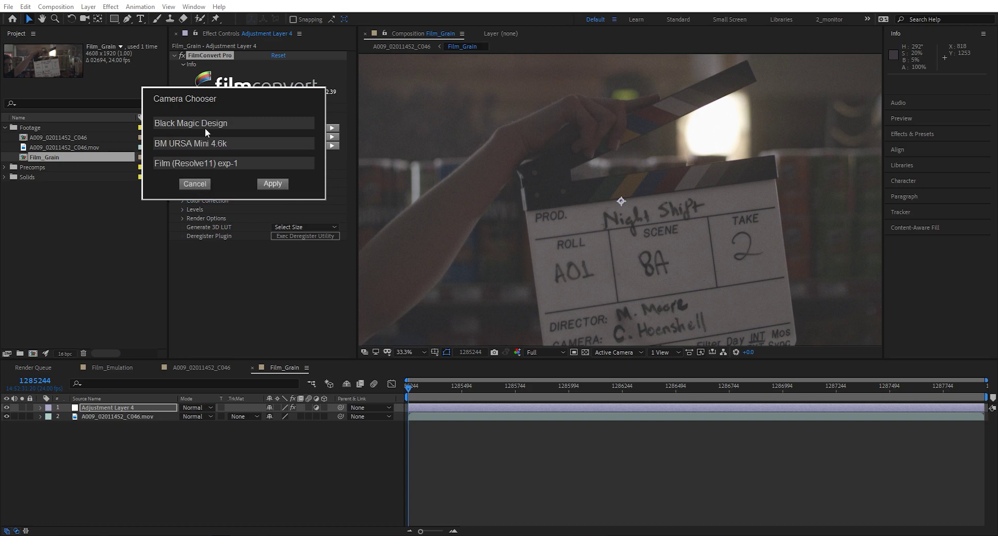
pyautogui.click(201, 164)
pyautogui.click(185, 240)
pyautogui.click(271, 184)
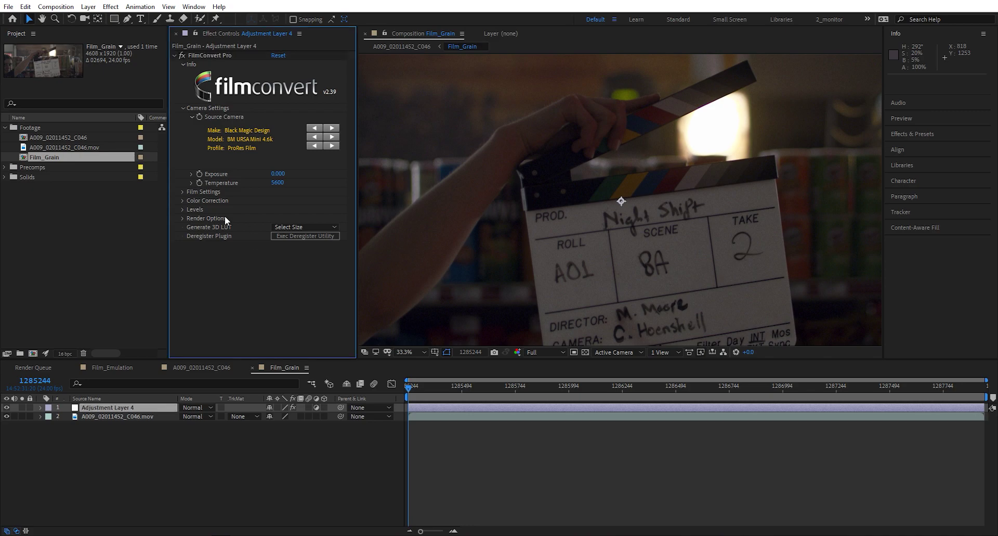
# Step: Set Film Color and Curve to 0% in Film Settings, then inspect the grain
pyautogui.click(183, 191)
pyautogui.moveTo(244, 230); pyautogui.dragTo(131, 229)
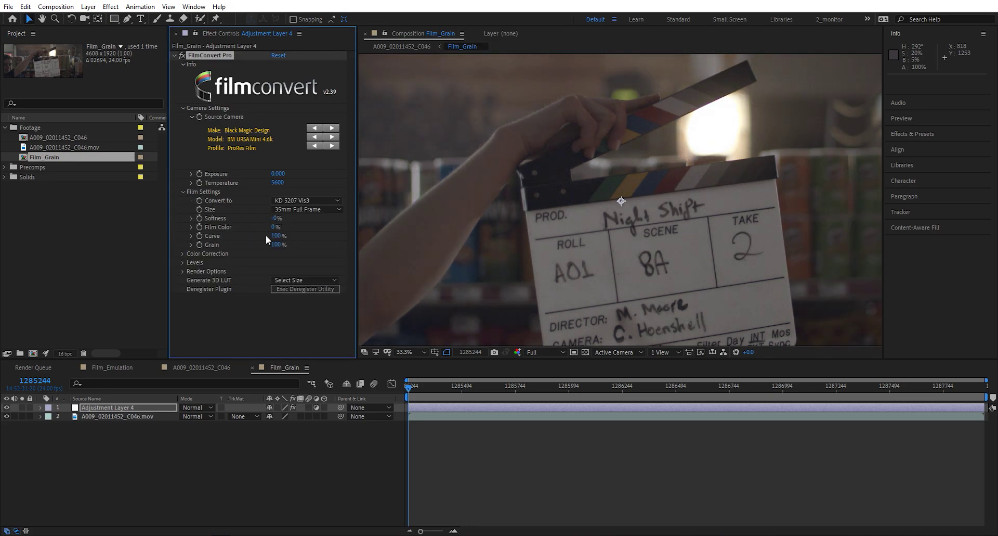
pyautogui.moveTo(274, 235); pyautogui.dragTo(131, 236)
pyautogui.scroll(3, 614, 160)
pyautogui.moveTo(622, 204); pyautogui.dragTo(504, 208)
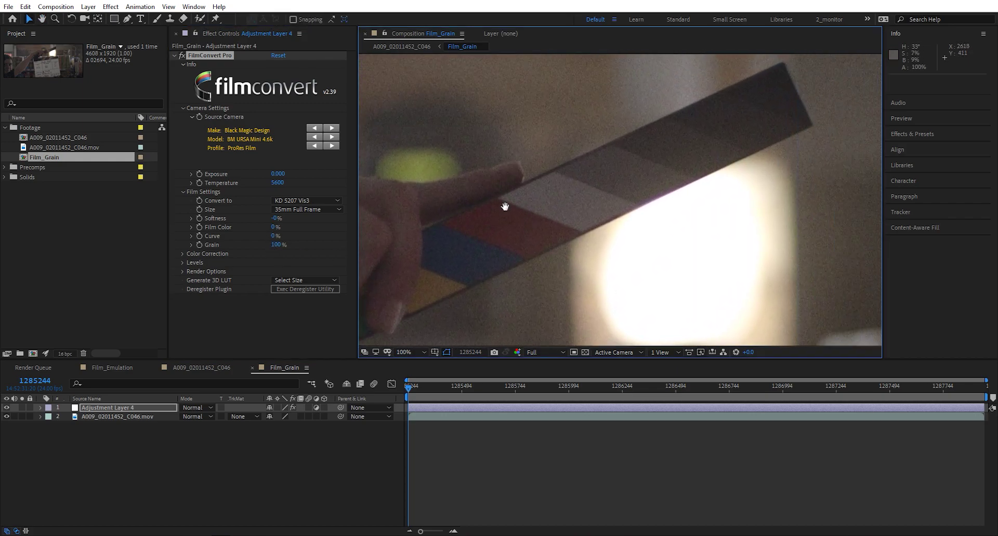
pyautogui.moveTo(705, 135); pyautogui.dragTo(622, 152)
pyautogui.press('v')
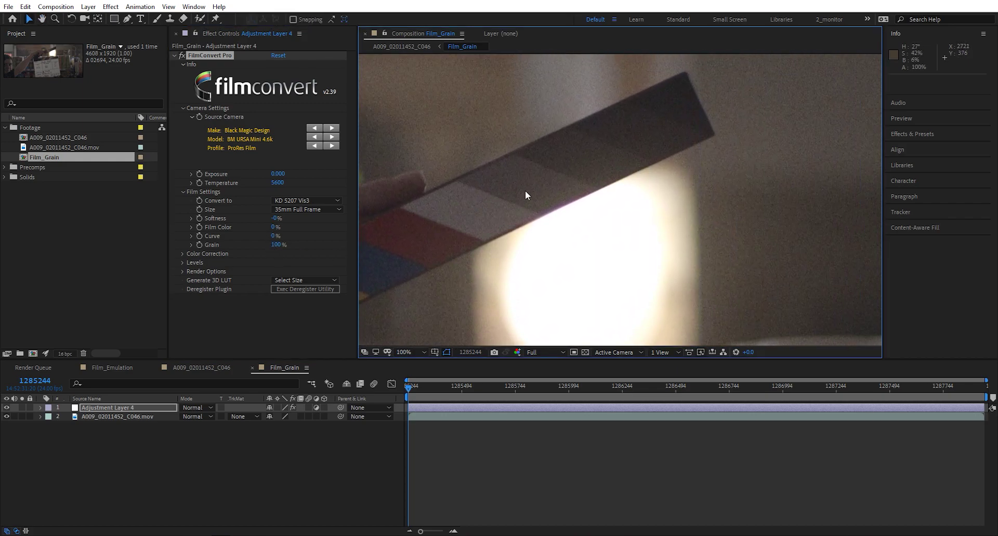
# Step: Set the film size to Super 16, comparing it briefly with 35mm Academy
pyautogui.click(305, 202)
pyautogui.click(346, 214)
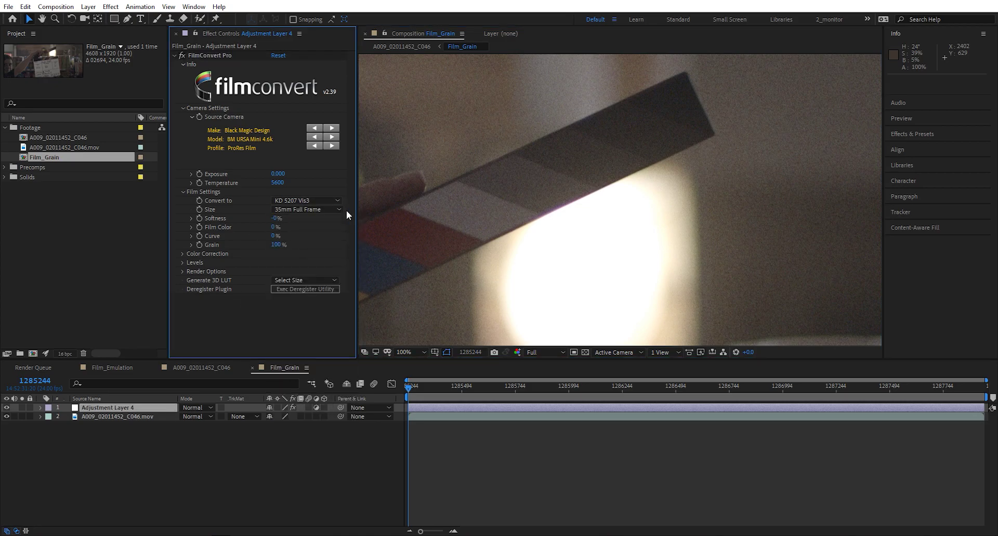
pyautogui.click(339, 209)
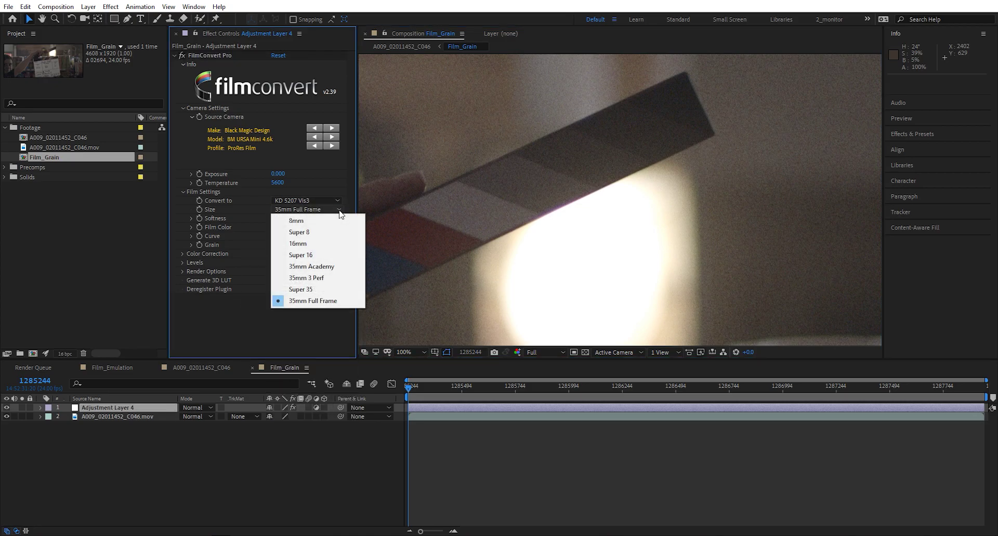
pyautogui.click(313, 255)
pyautogui.scroll(-2, 541, 238)
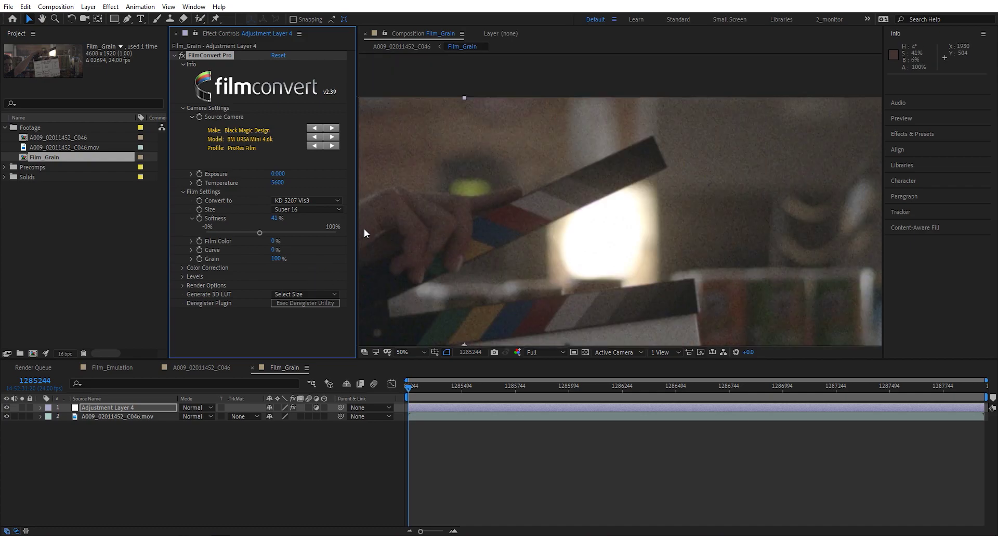
pyautogui.click(306, 200)
pyautogui.click(229, 217)
pyautogui.click(302, 209)
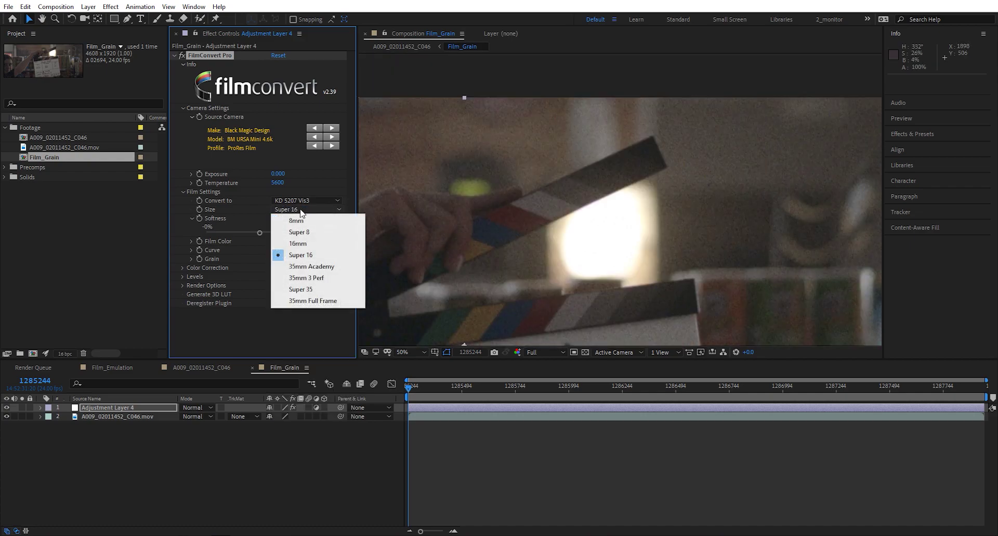
pyautogui.click(312, 266)
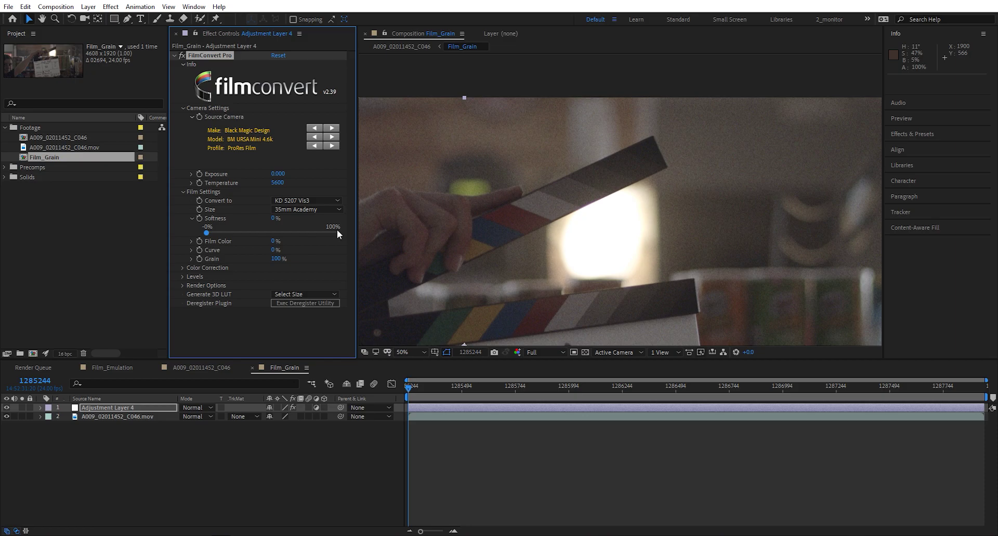
pyautogui.click(302, 209)
pyautogui.click(302, 261)
pyautogui.scroll(2, 590, 210)
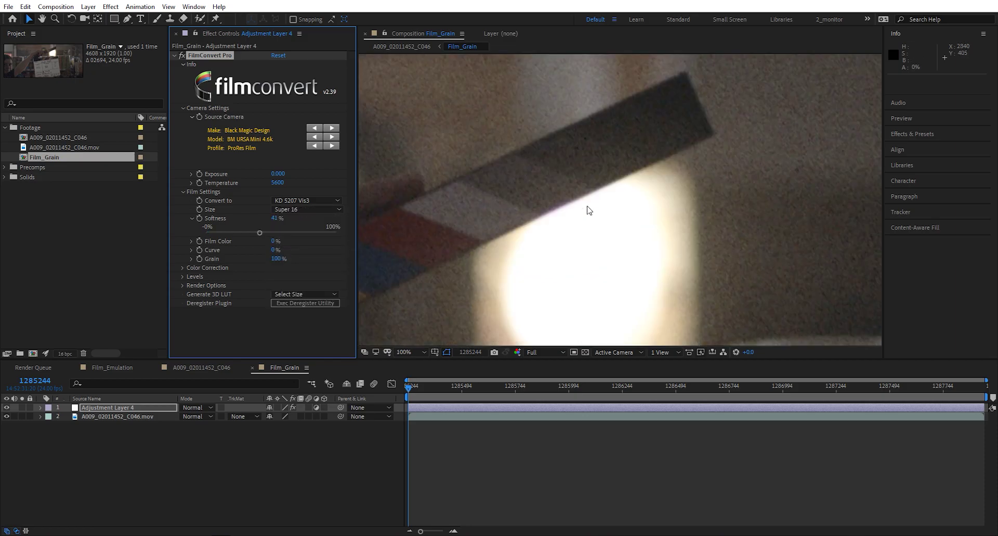
pyautogui.scroll(-4, 570, 219)
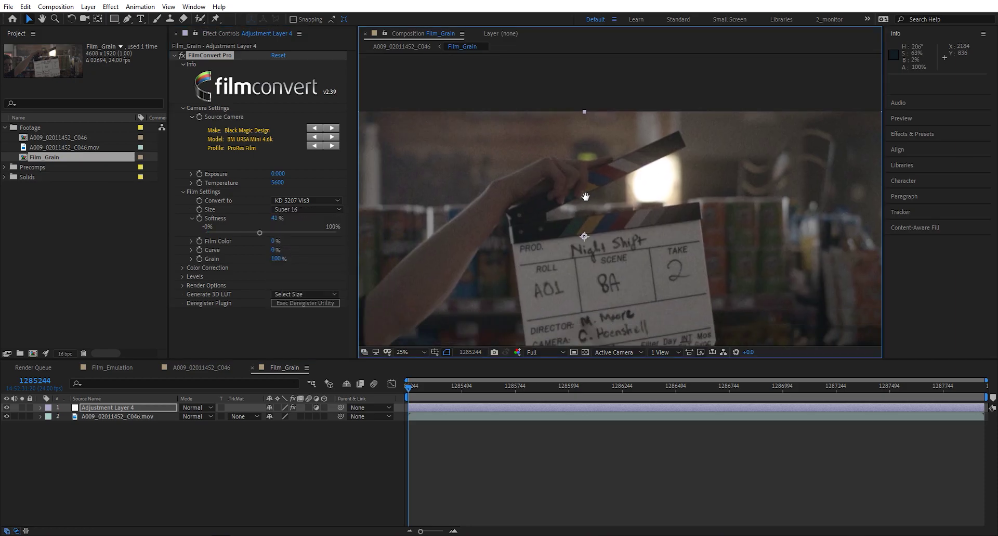
pyautogui.click(410, 351)
# Step: Fit the frame, return to the A009_02011452_C046 comp, and duplicate the Film_Grain layer
pyautogui.click(432, 171)
pyautogui.click(207, 422)
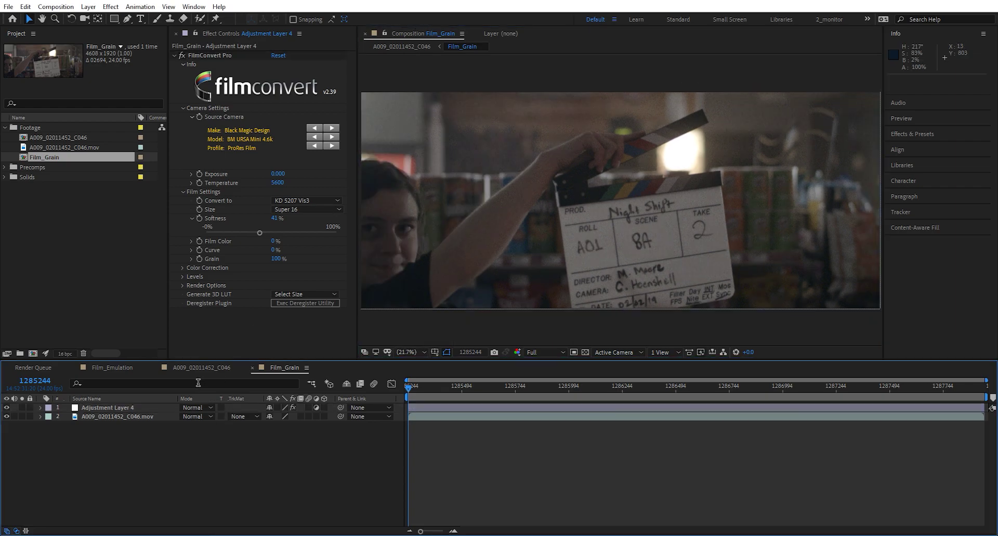
pyautogui.click(200, 367)
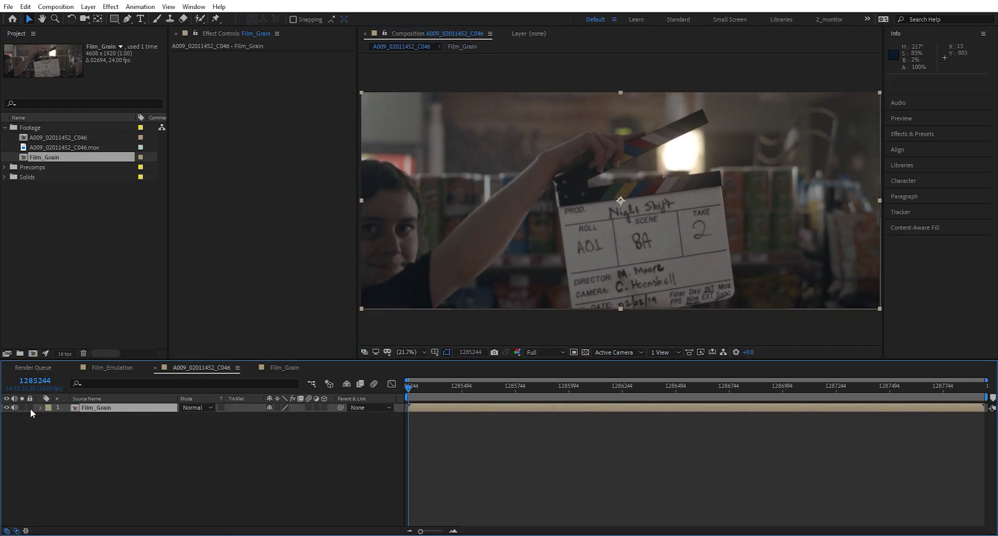
pyautogui.click(105, 407)
pyautogui.click(193, 430)
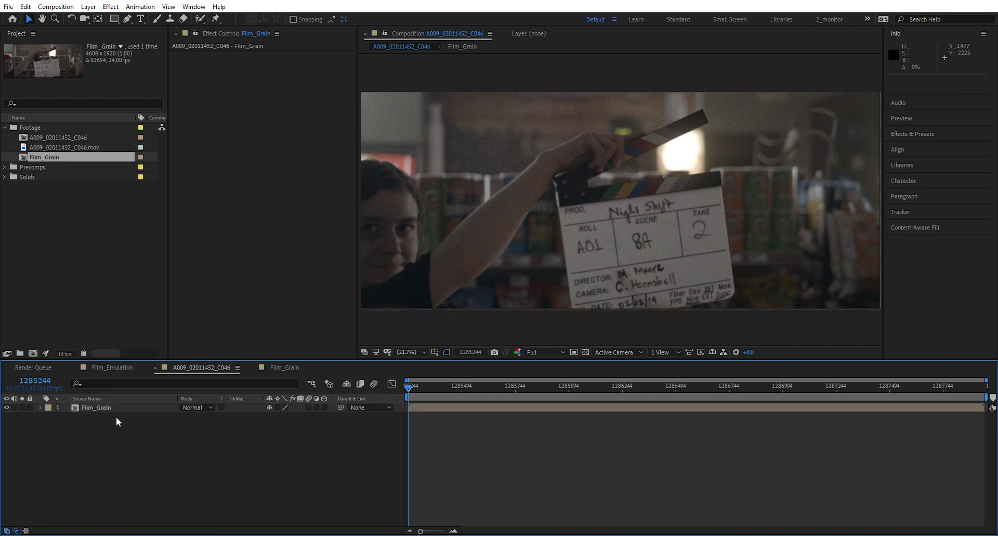
pyautogui.click(110, 410)
pyautogui.hotkey('ctrl', 'd')
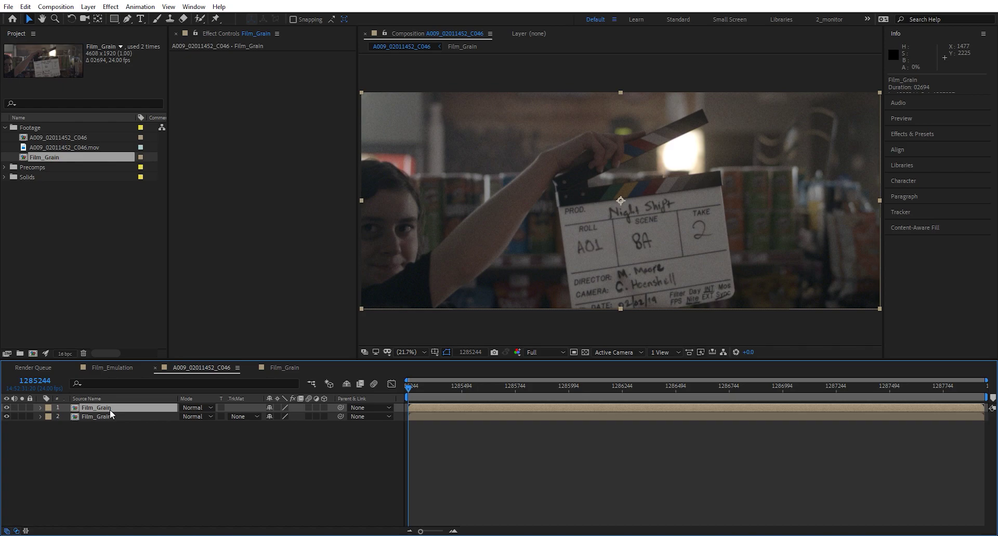
# Step: Apply Cineon Converter to the top Film_Grain copy, keeping Log to Linear conversion
pyautogui.hotkey('ctrl', 'space')
pyautogui.write('cin')
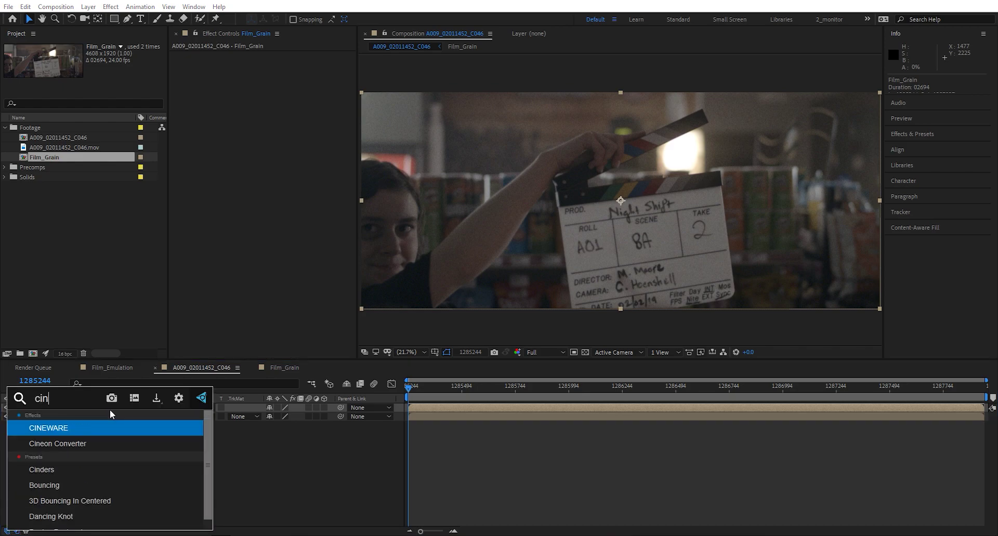
pyautogui.press('Down')
pyautogui.press('Return')
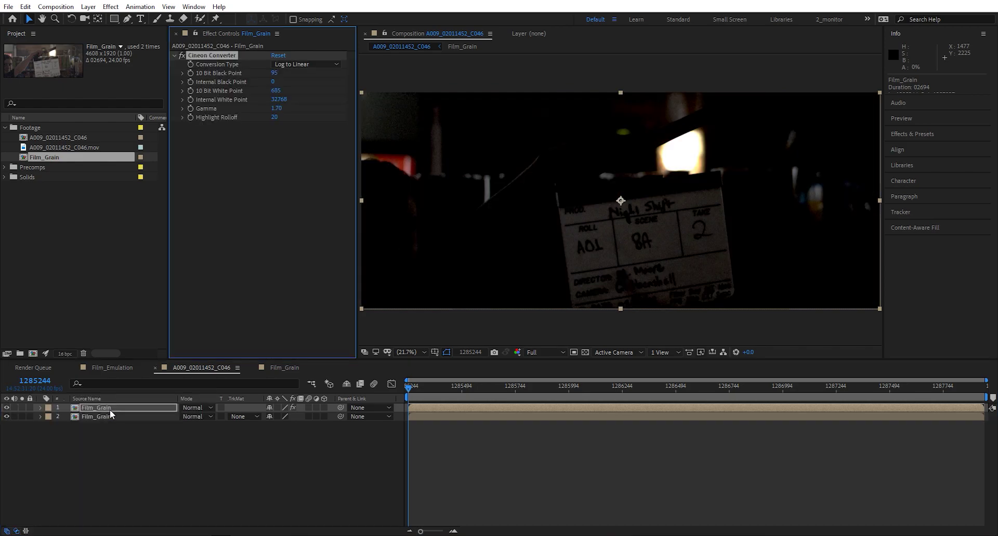
pyautogui.click(313, 67)
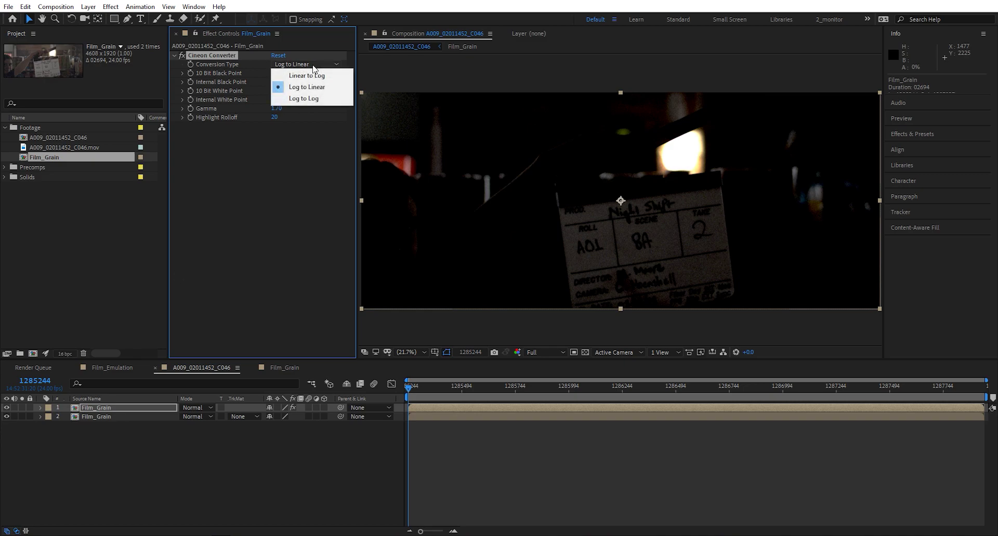
pyautogui.click(307, 87)
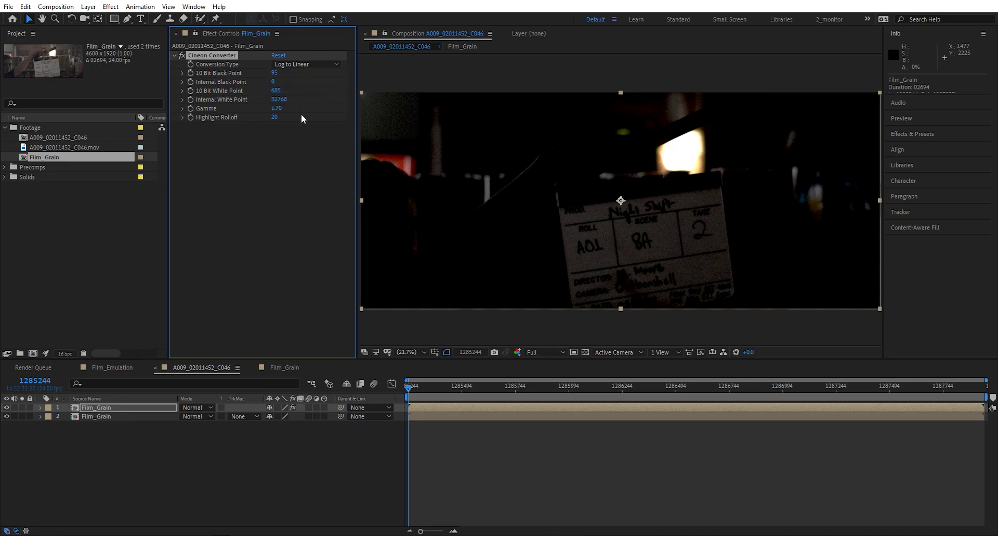
# Step: Set the Cineon 10 Bit Black Point to 0 and White Point to 1000
pyautogui.click(273, 74)
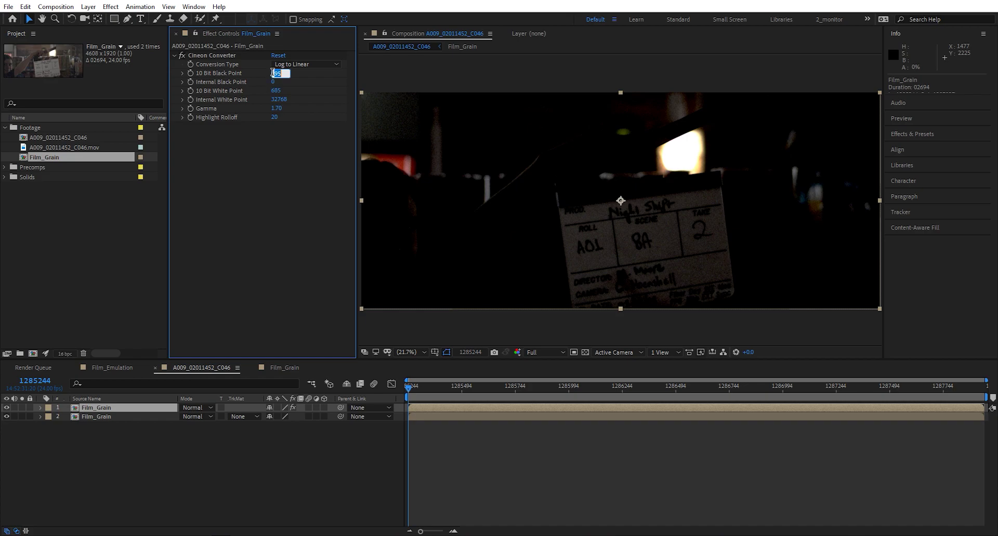
pyautogui.write('0')
pyautogui.press('Return')
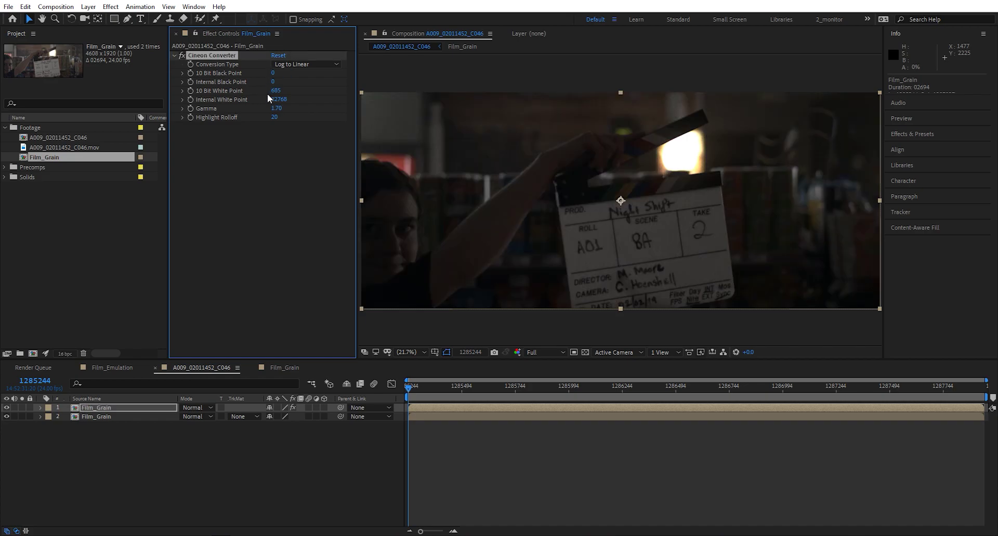
pyautogui.click(278, 91)
pyautogui.write('100')
pyautogui.press('Return')
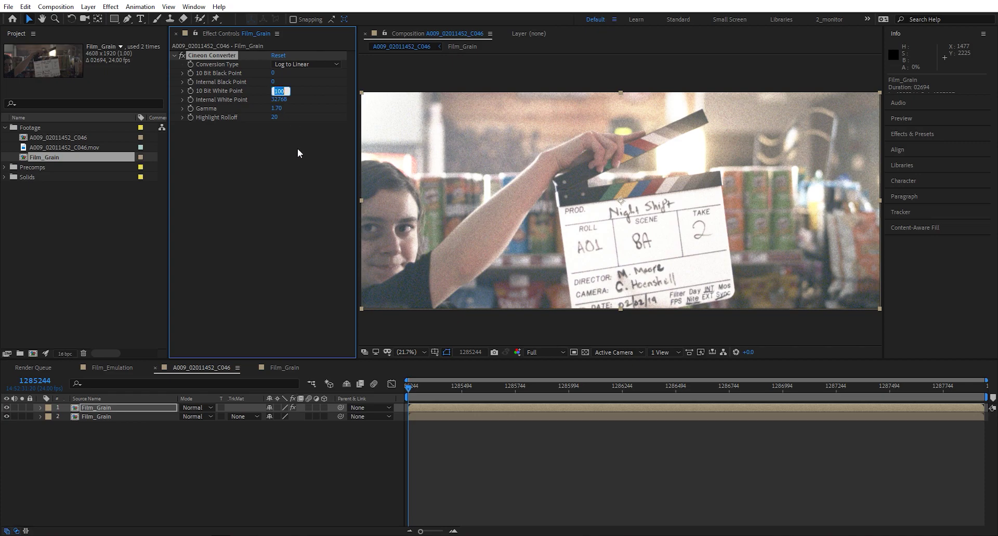
pyautogui.write('1000')
pyautogui.press('Return')
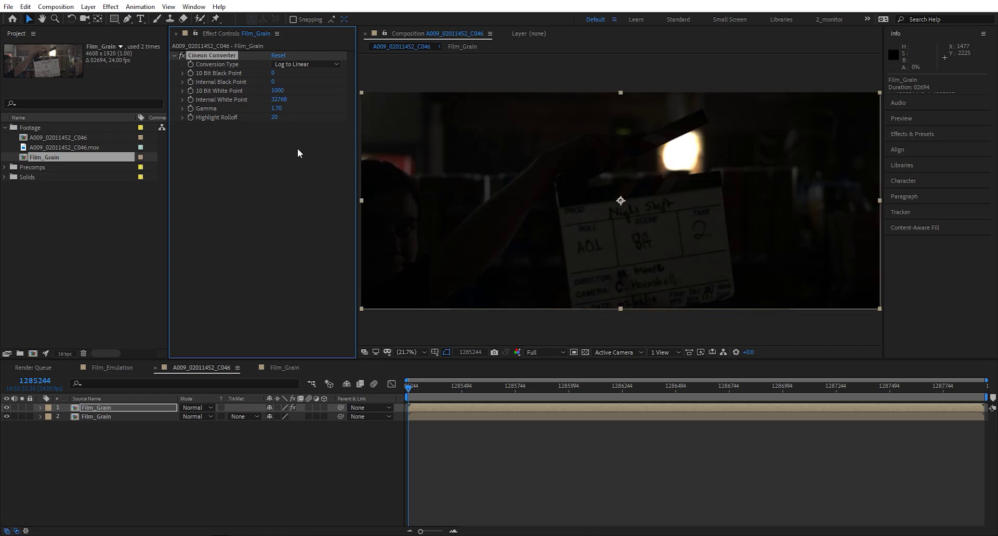
pyautogui.click(132, 408)
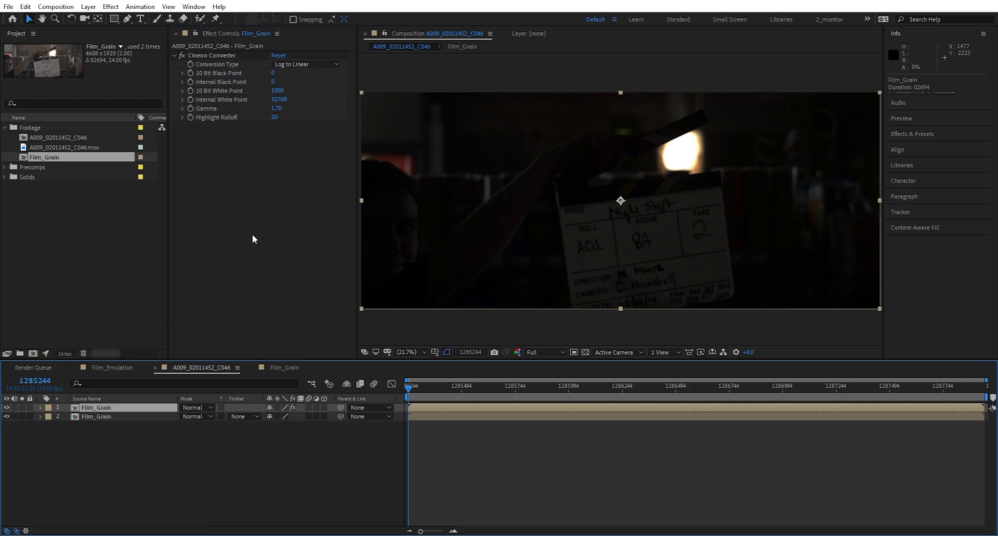
# Step: Add Curves to the top Film_Grain layer, crushing it to keep only the brightest highlight
pyautogui.hotkey('ctrl', 'space')
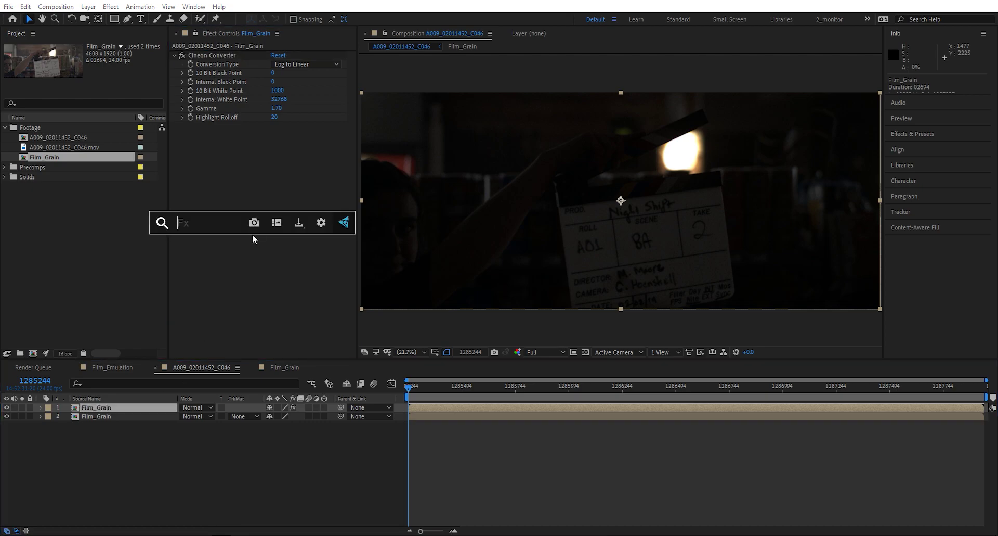
pyautogui.write('cur')
pyautogui.press('Return')
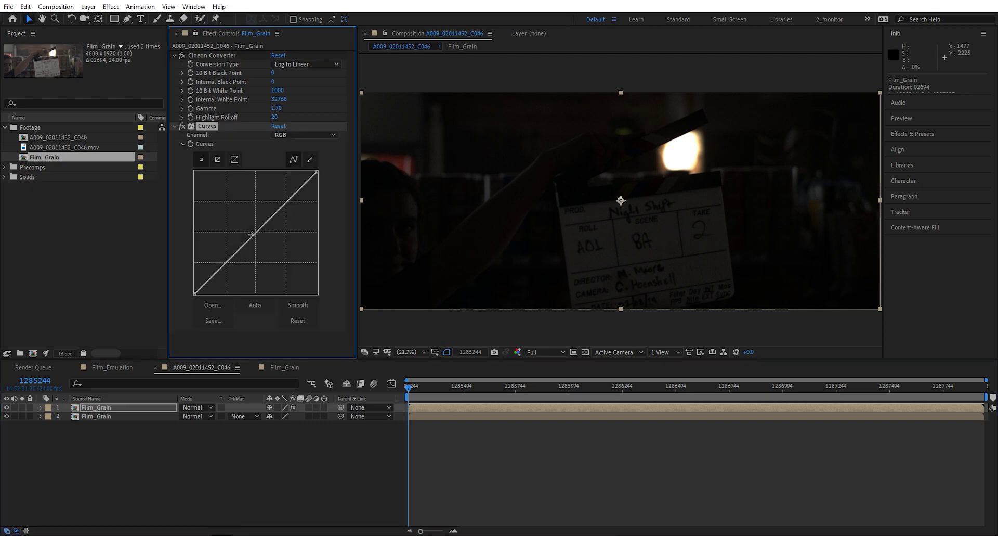
pyautogui.moveTo(317, 171); pyautogui.dragTo(334, 308)
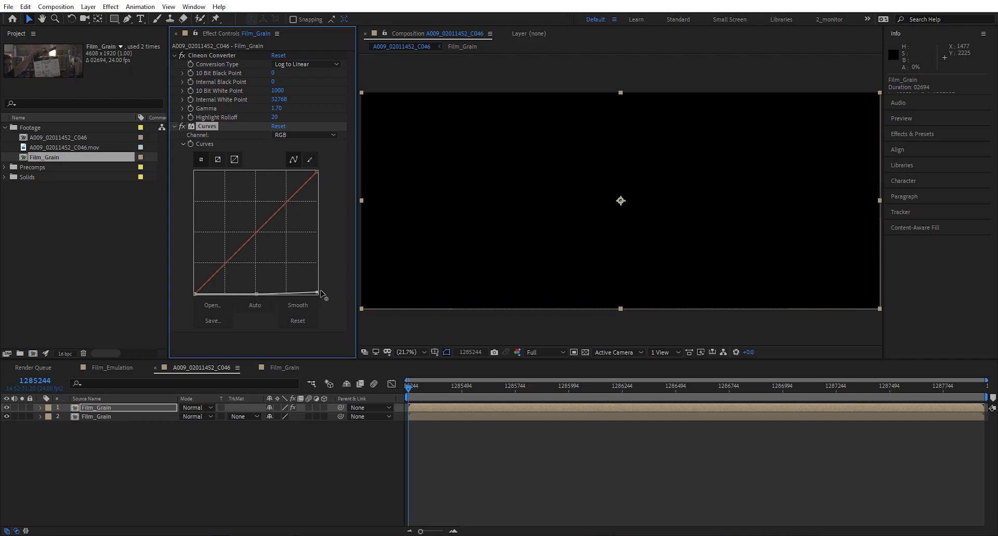
pyautogui.moveTo(320, 291); pyautogui.dragTo(401, 259)
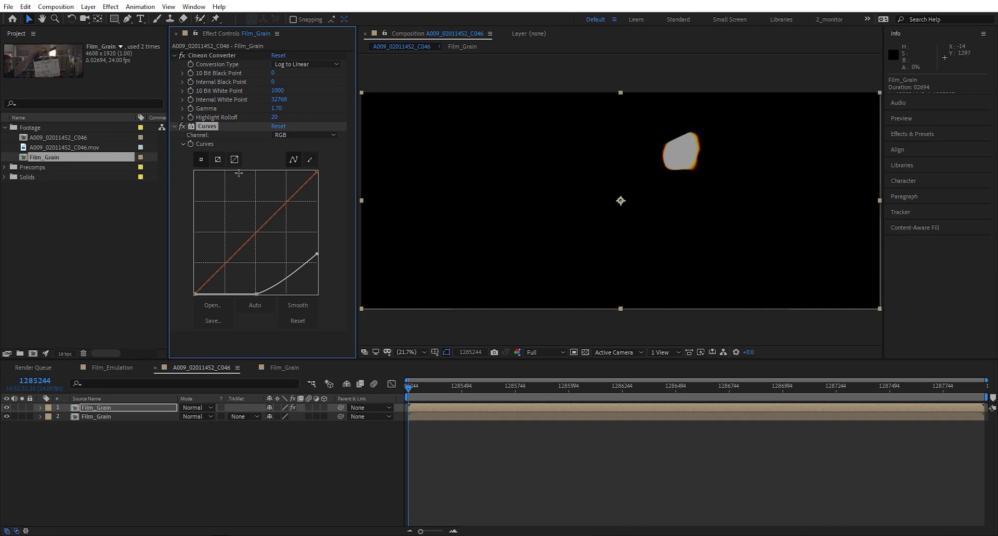
# Step: Collapse the effect settings and toggle the top Film_Grain layer's visibility off and back on
pyautogui.click(175, 55)
pyautogui.click(174, 64)
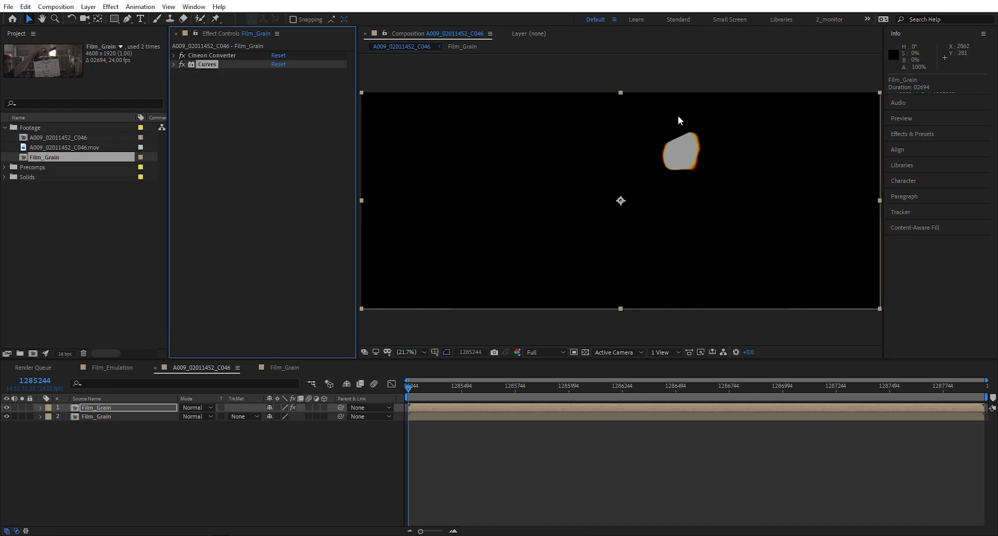
pyautogui.moveTo(681, 176); pyautogui.dragTo(709, 151)
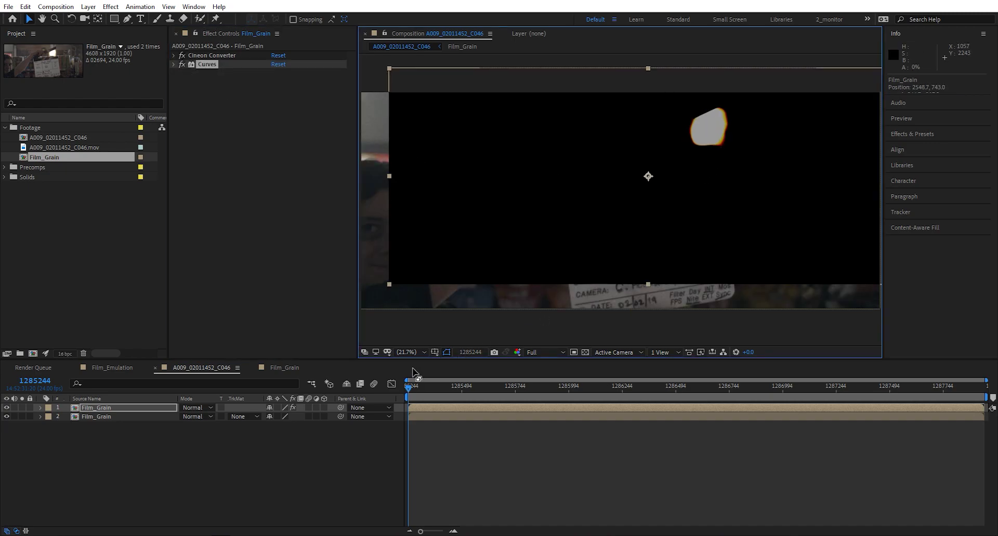
pyautogui.hotkey('ctrl', 'z')
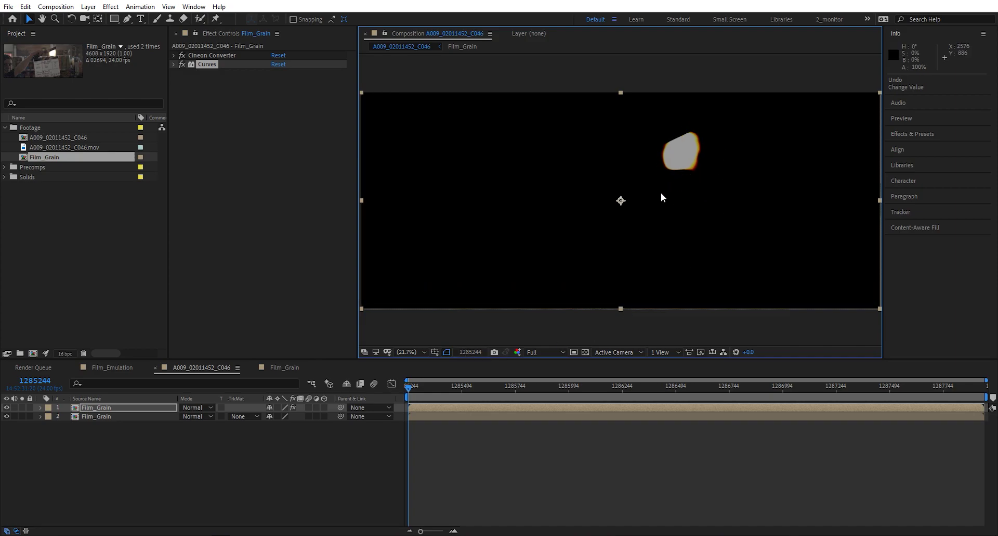
pyautogui.click(6, 407)
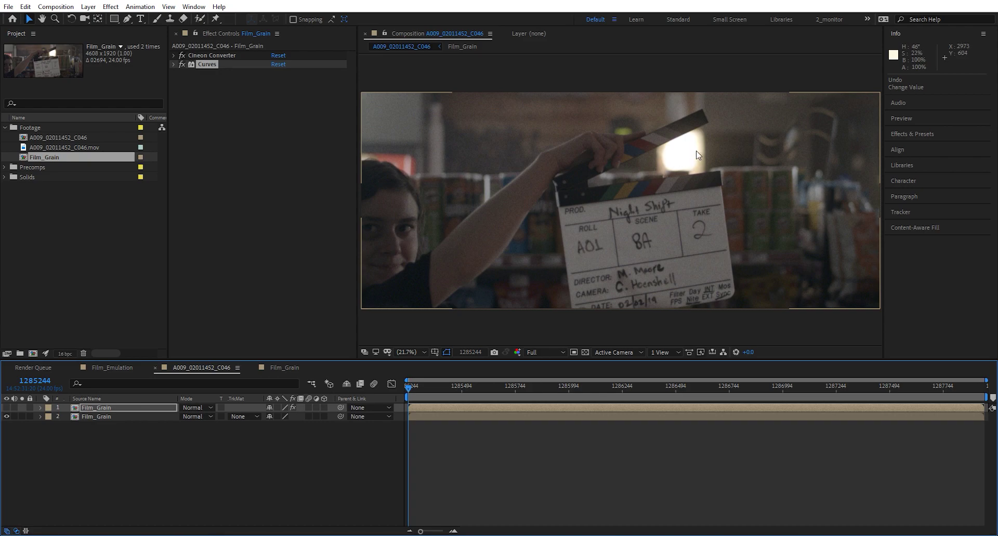
pyautogui.click(6, 408)
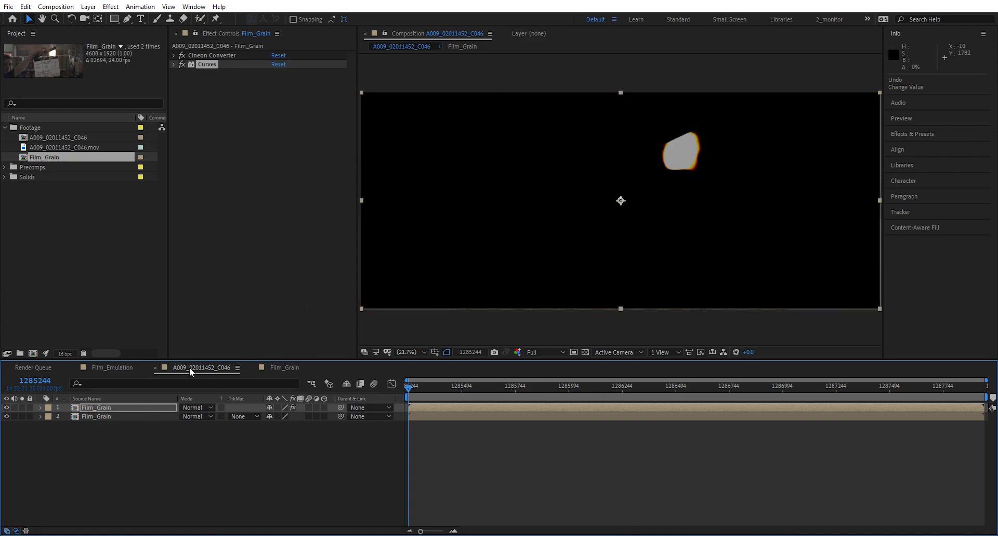
pyautogui.click(106, 406)
# Step: Apply Channel Blur to the top Film_Grain layer
pyautogui.hotkey('ctrl', 'space')
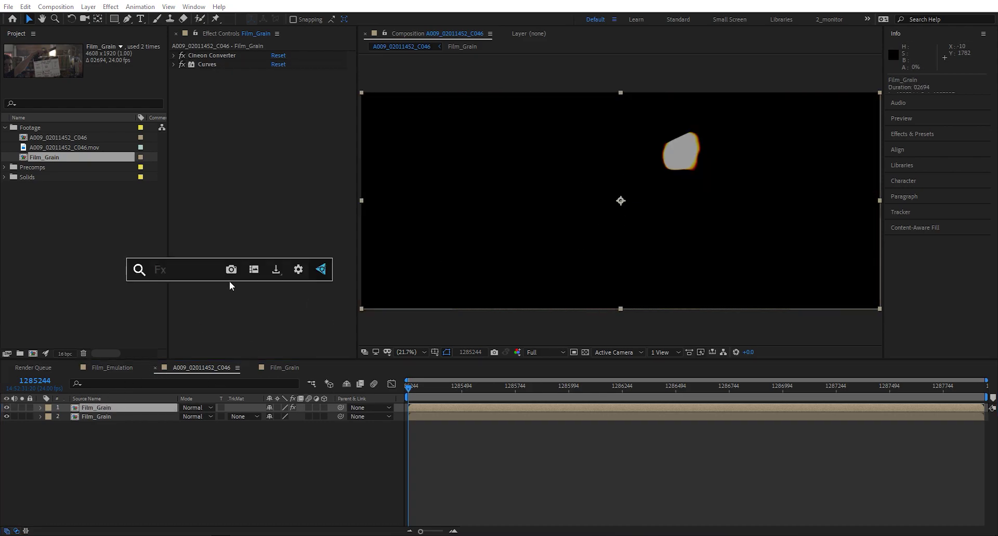
pyautogui.write('chan')
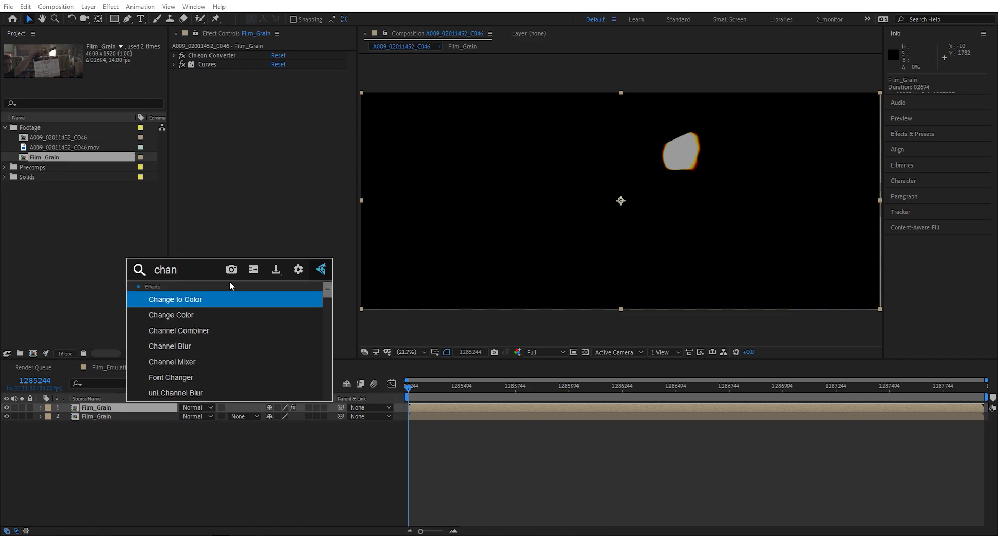
pyautogui.press('Down')
pyautogui.press('Down')
pyautogui.press('Down')
pyautogui.press('Return')
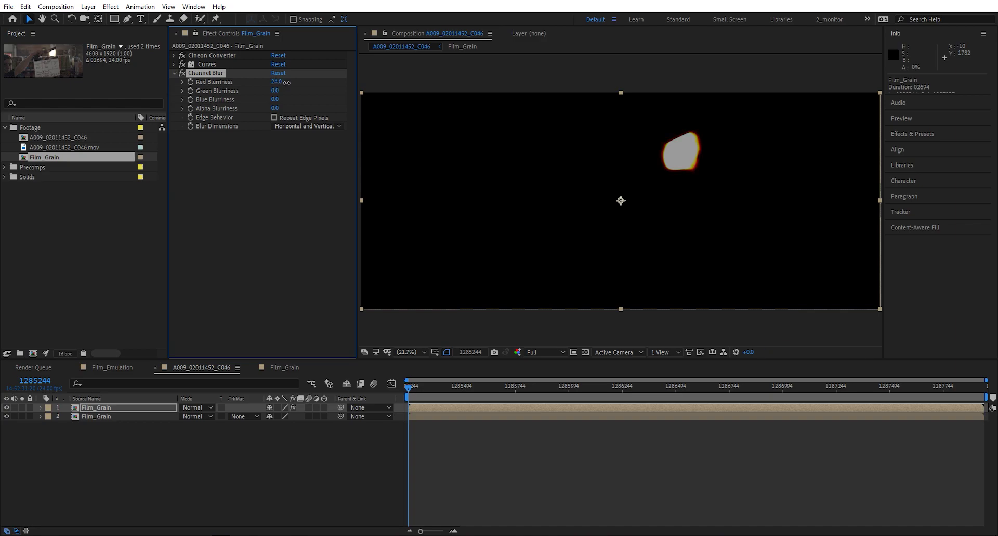
# Step: Zoom in on the highlight and set Channel Blur's Red Blurriness to 47
pyautogui.scroll(5, 682, 129)
pyautogui.press('h')
pyautogui.moveTo(826, 98); pyautogui.dragTo(648, 158)
pyautogui.scroll(1, 654, 119)
pyautogui.press('v')
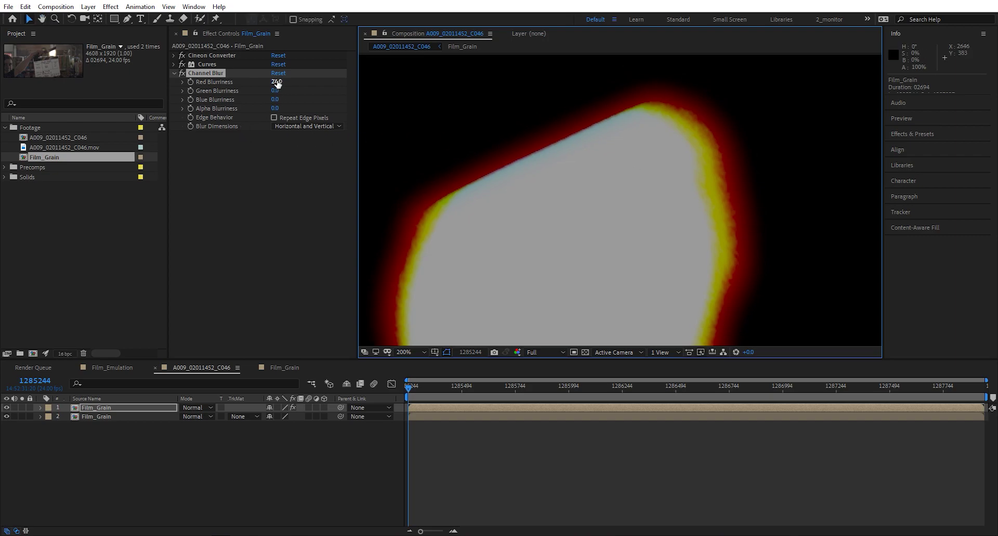
pyautogui.moveTo(278, 83); pyautogui.dragTo(300, 81)
pyautogui.scroll(-2, 493, 154)
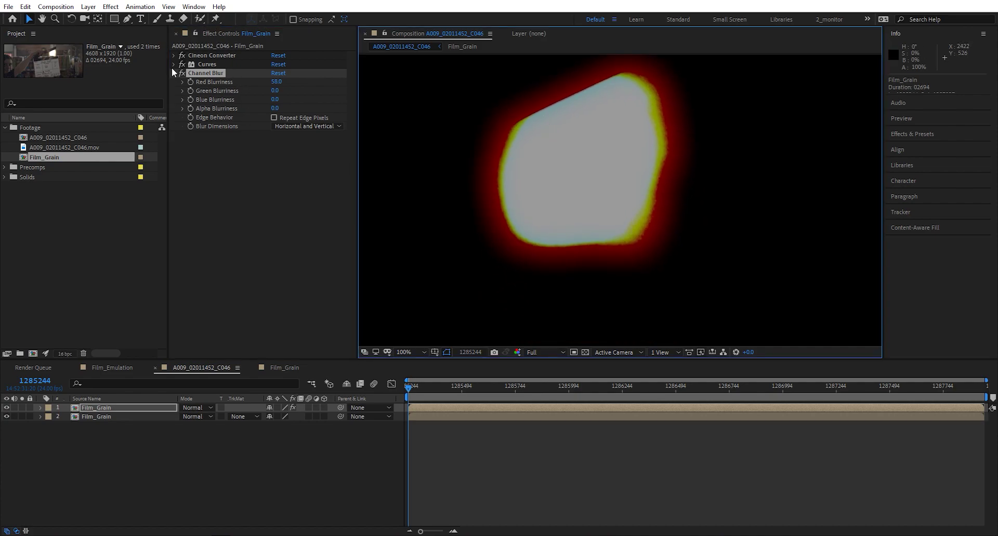
pyautogui.moveTo(277, 81); pyautogui.dragTo(273, 81)
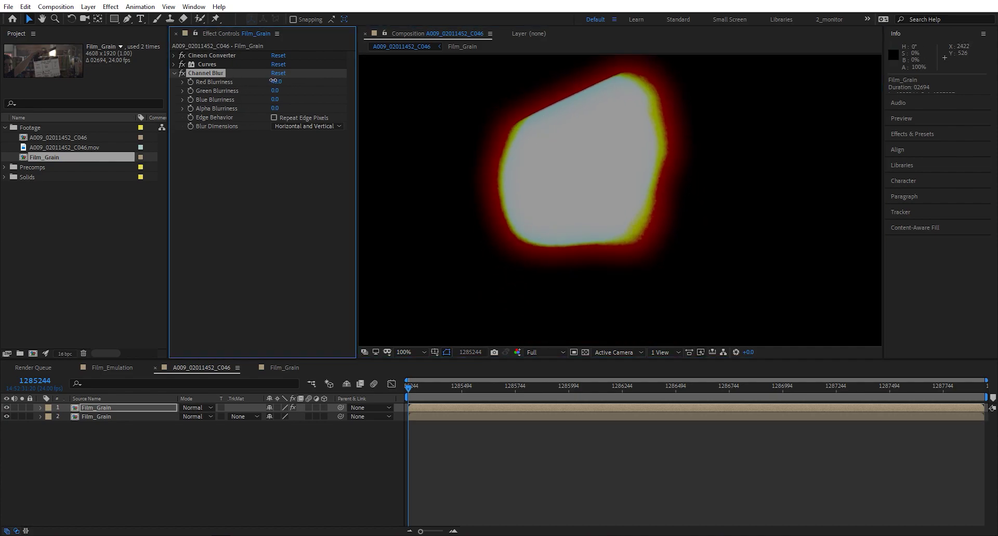
# Step: Select the top Film_Grain glow layer and toggle its visibility to compare with and without glow
pyautogui.click(174, 73)
pyautogui.click(89, 408)
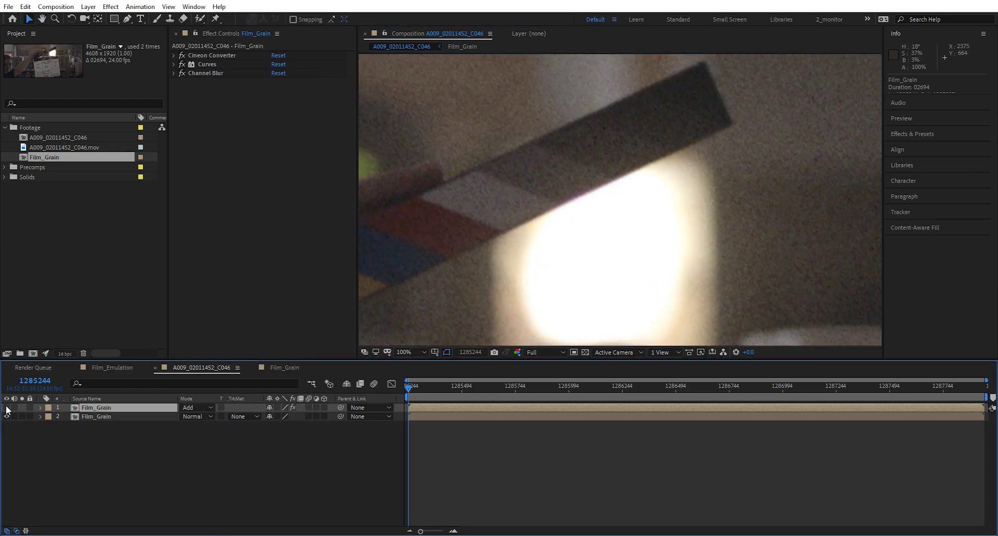
pyautogui.click(7, 408)
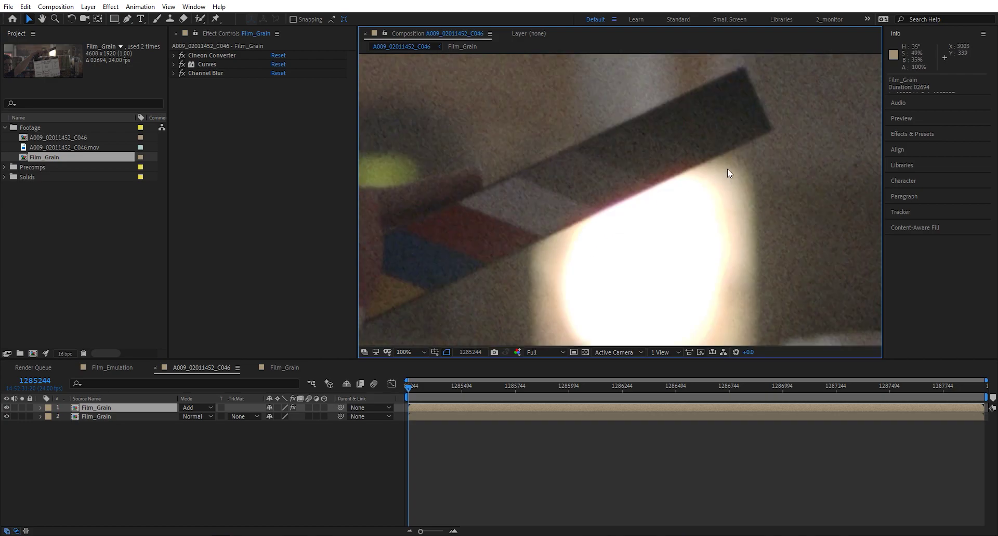
pyautogui.click(7, 407)
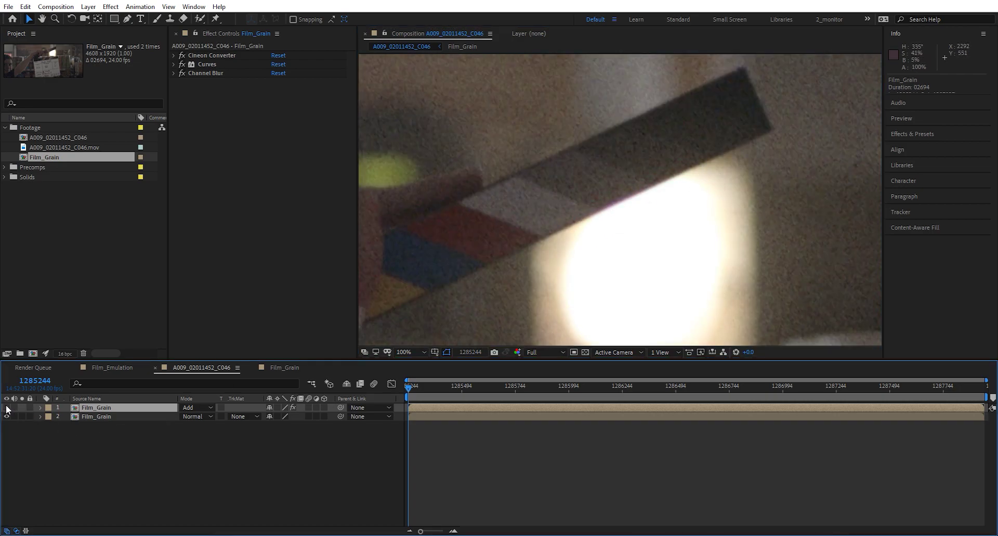
# Step: Raise the Curves top point to brighten the glow and settle Red Blurriness at 51.0
pyautogui.click(173, 73)
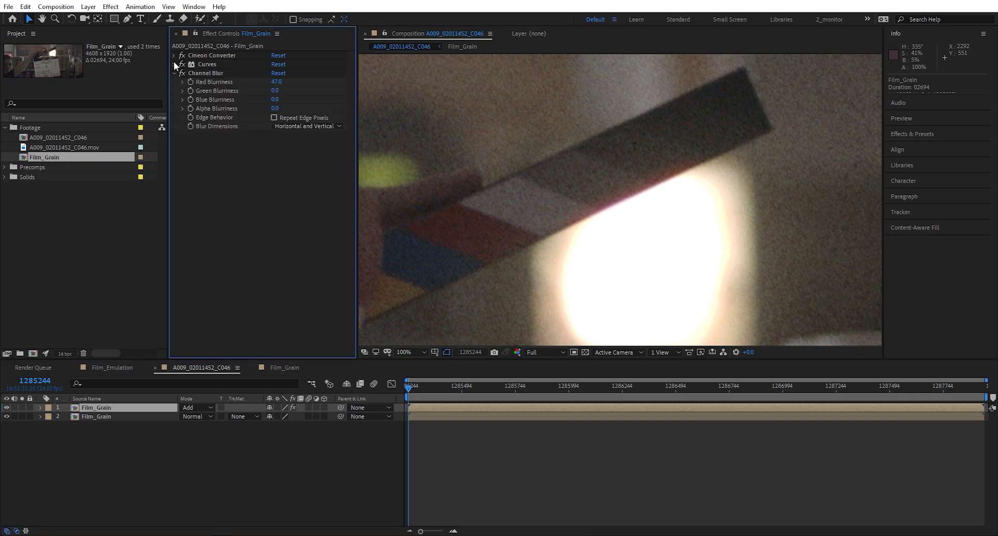
pyautogui.click(174, 64)
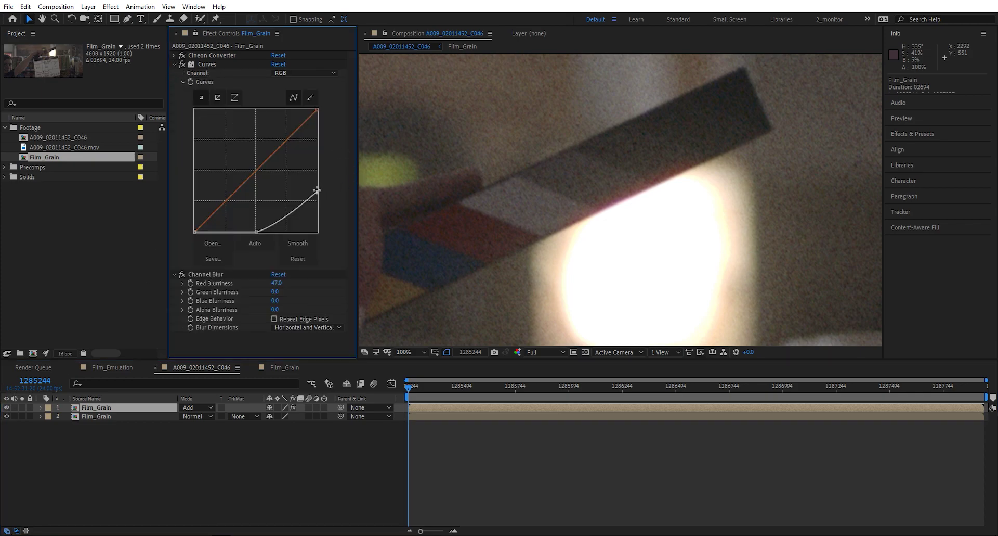
pyautogui.moveTo(318, 191); pyautogui.dragTo(346, 196)
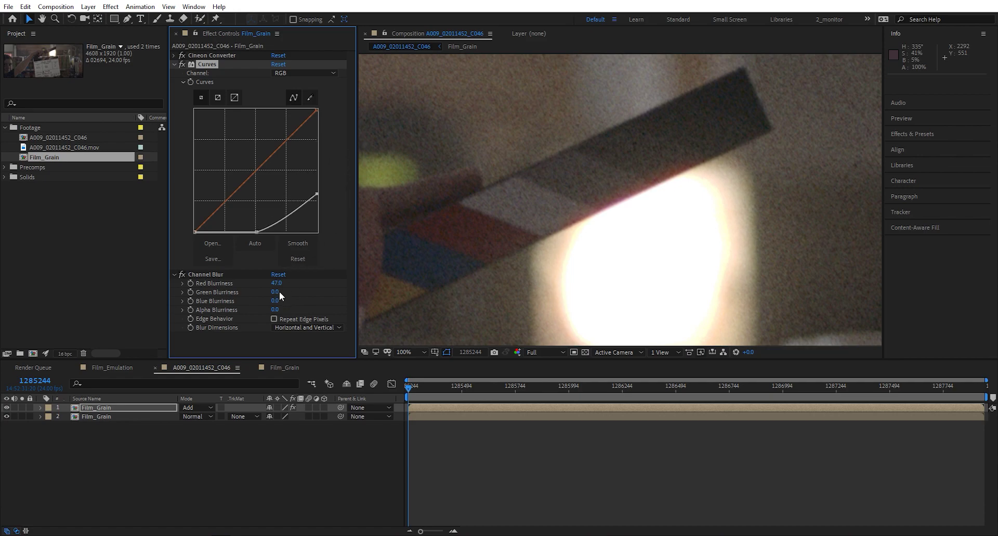
pyautogui.moveTo(276, 283); pyautogui.dragTo(288, 281)
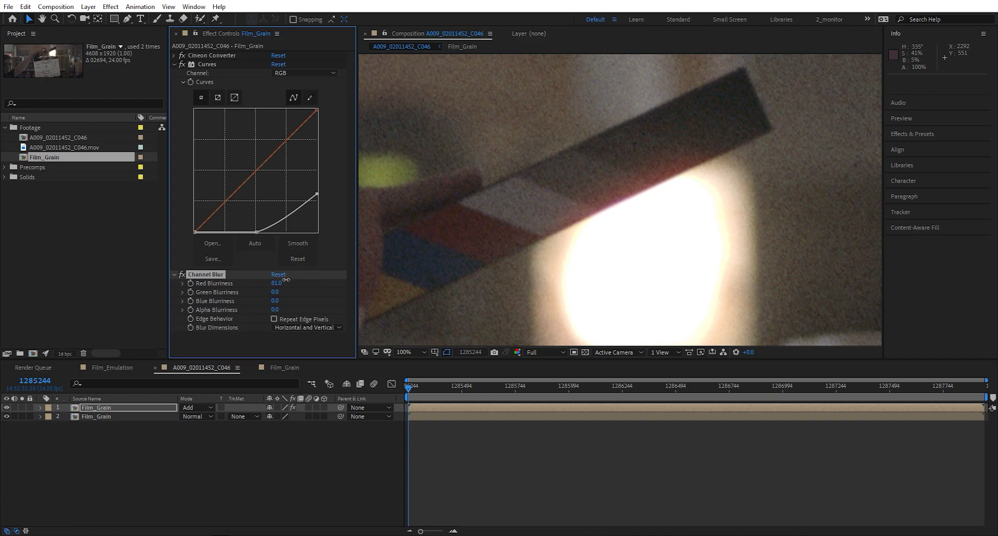
pyautogui.moveTo(287, 279); pyautogui.dragTo(269, 279)
pyautogui.moveTo(315, 195); pyautogui.dragTo(320, 184)
pyautogui.click(175, 67)
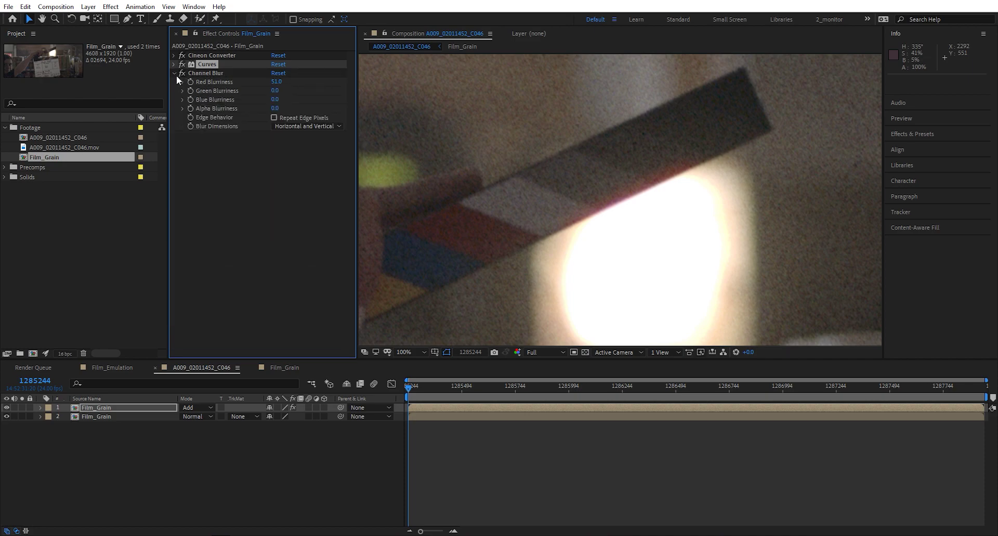
pyautogui.click(176, 76)
# Step: Set the viewer magnification to Fit and recenter the frame
pyautogui.scroll(-2, 591, 280)
pyautogui.scroll(-1, 558, 236)
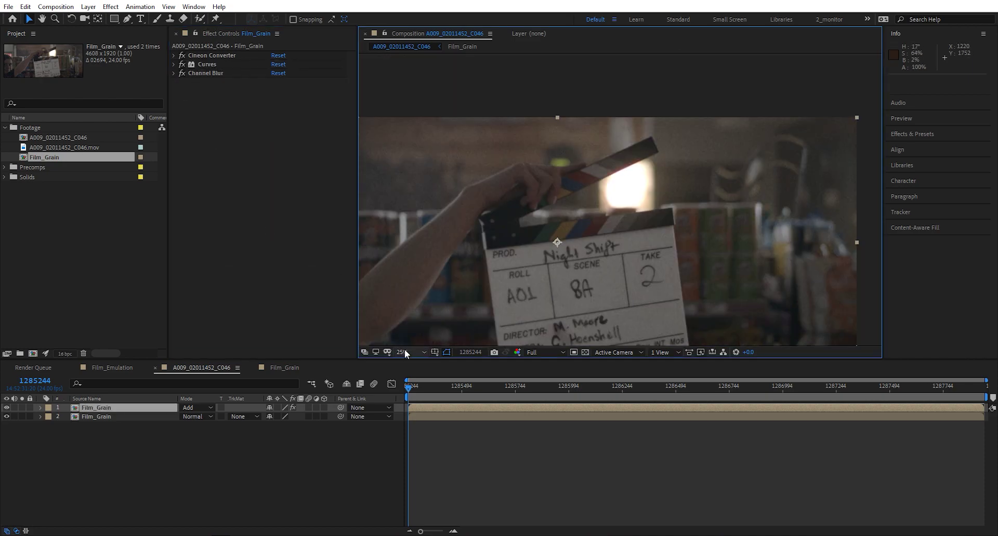
pyautogui.click(410, 352)
pyautogui.click(411, 167)
pyautogui.moveTo(576, 178); pyautogui.dragTo(556, 197)
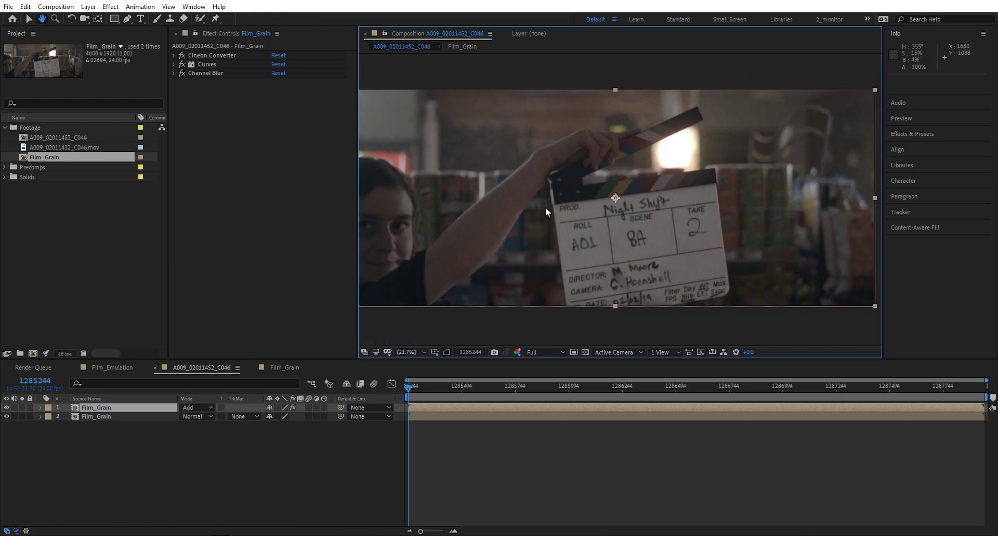
# Step: Add a new adjustment layer and apply FilmConvert Pro to it
pyautogui.rightClick(120, 430)
pyautogui.moveTo(140, 321)
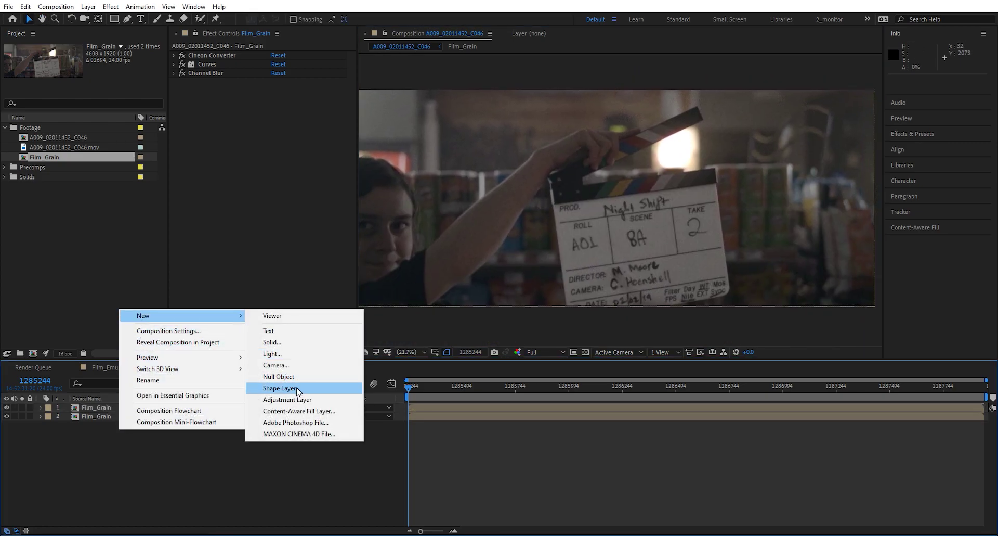
pyautogui.click(289, 398)
pyautogui.hotkey('ctrl', 'space')
pyautogui.write('fi')
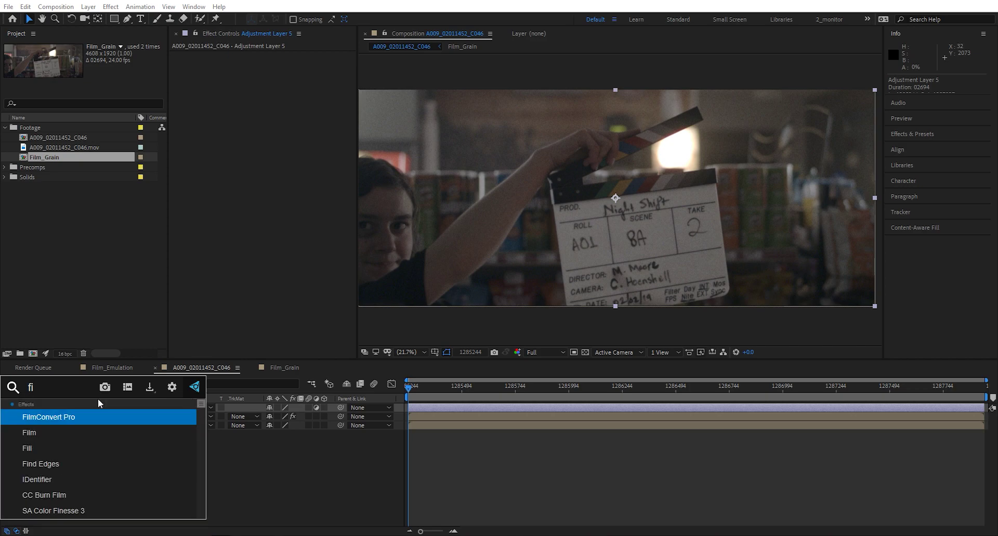
pyautogui.press('Return')
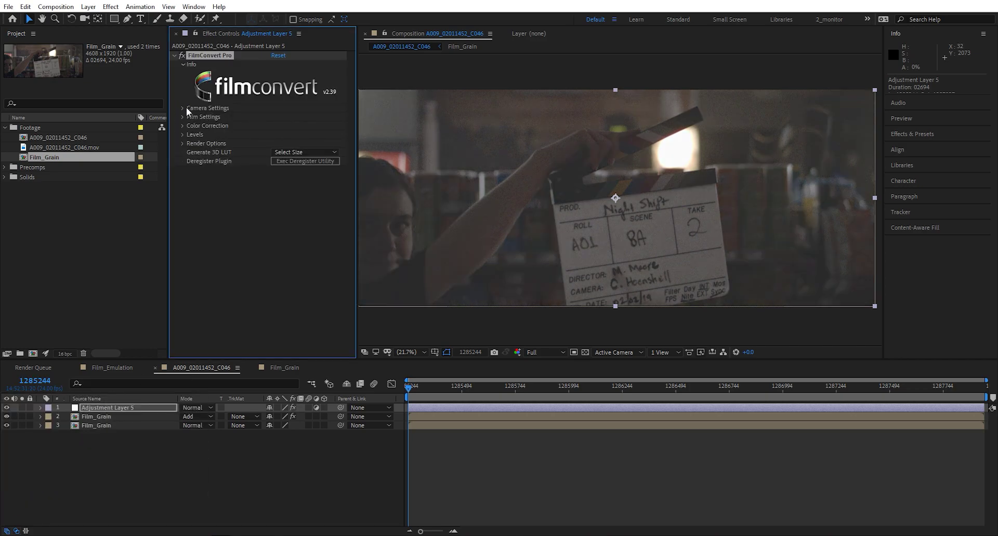
# Step: Set FilmConvert's source camera to Black Magic Design BM URSA Mini 4.6k, ProRes Film
pyautogui.click(182, 107)
pyautogui.click(208, 131)
pyautogui.click(198, 123)
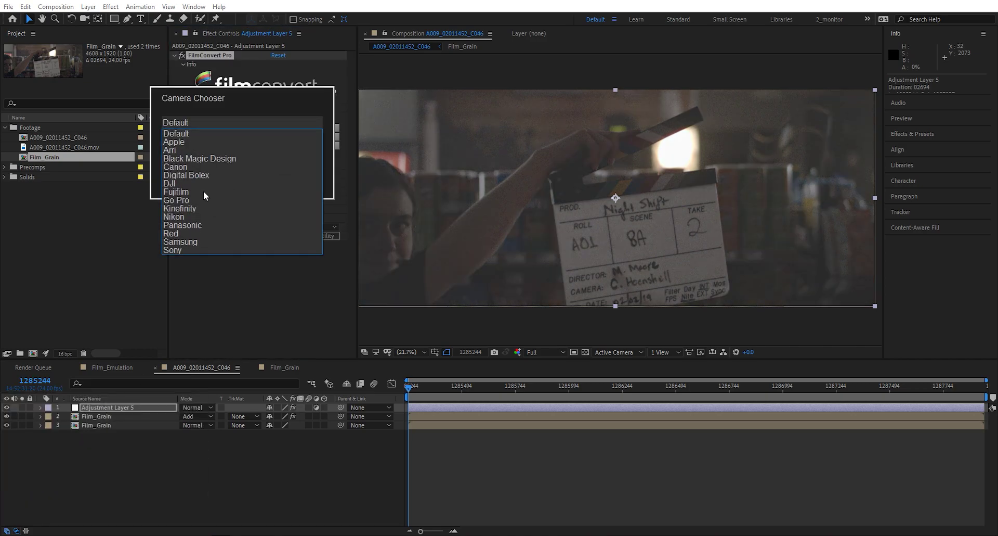
pyautogui.click(205, 165)
pyautogui.click(186, 121)
pyautogui.click(192, 158)
pyautogui.click(188, 143)
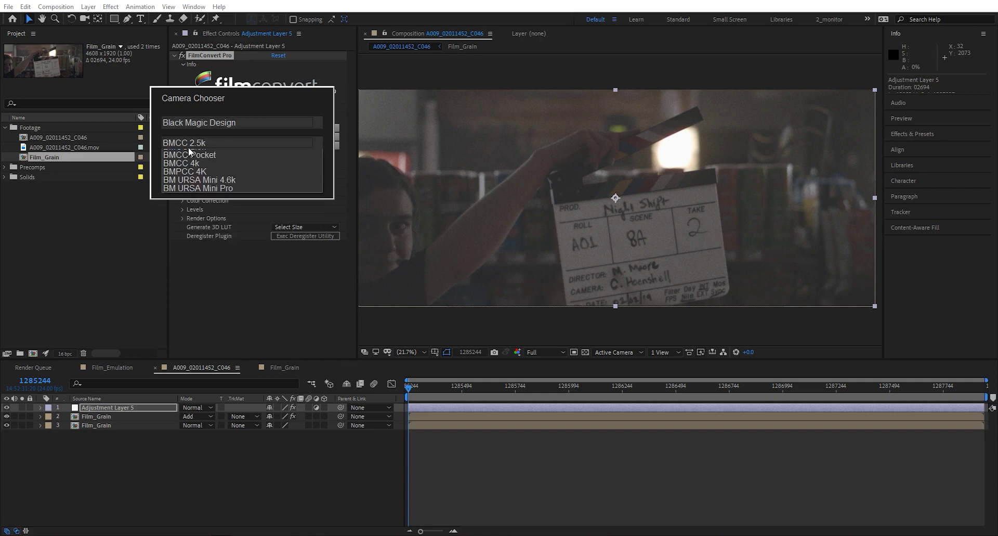
pyautogui.click(202, 185)
pyautogui.click(206, 165)
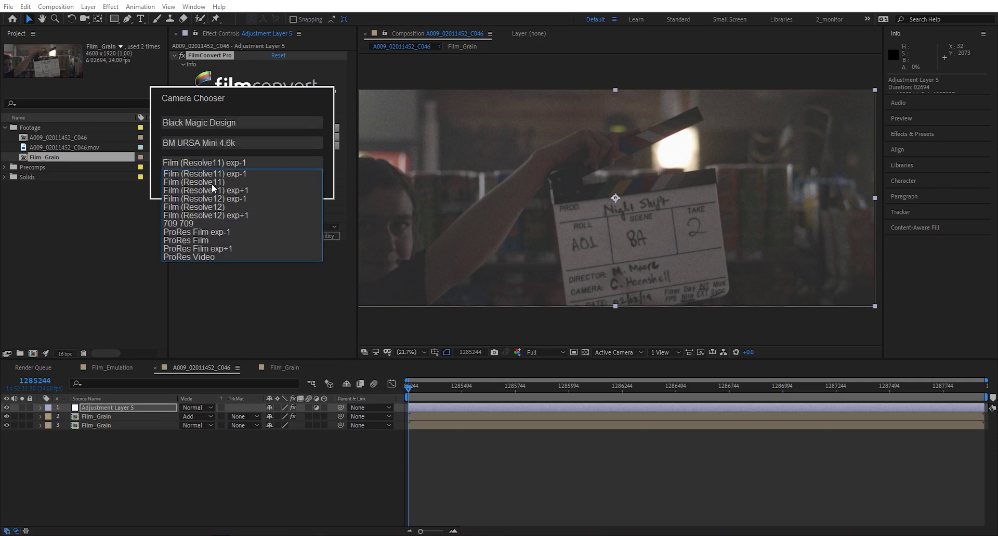
pyautogui.click(211, 239)
pyautogui.click(284, 181)
# Step: Convert the film stock to FJ Ast 100 after trying FJ 8553 ET and FJ 8563 RL
pyautogui.click(183, 192)
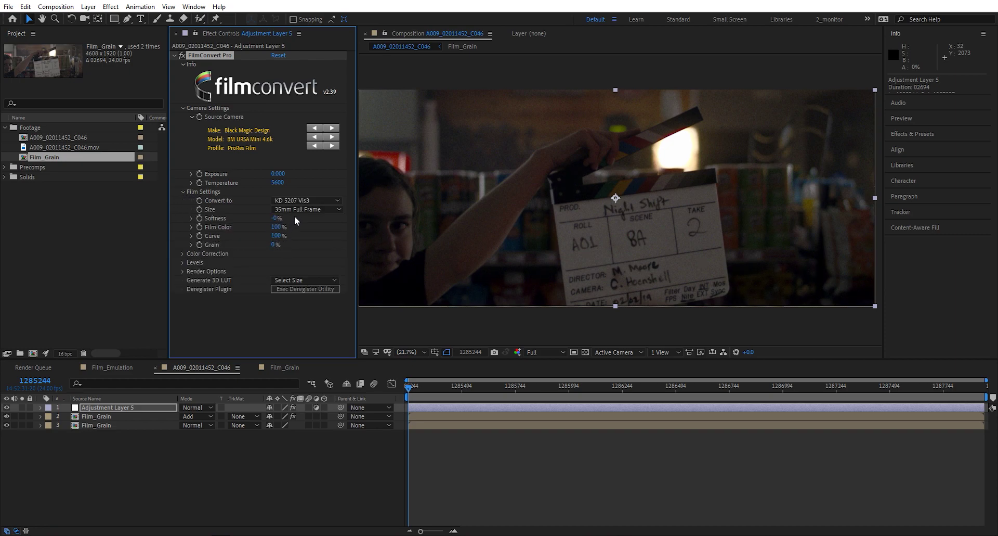
pyautogui.click(306, 200)
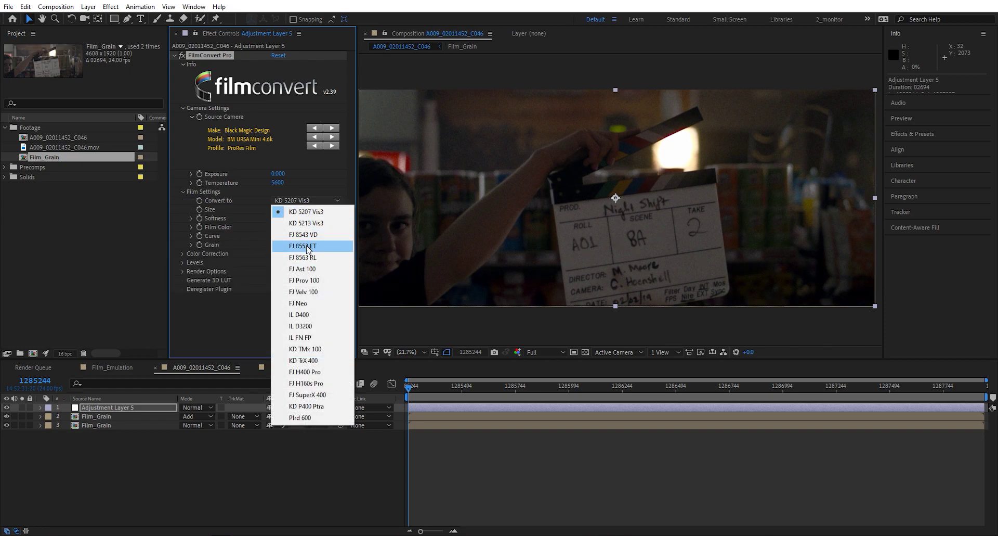
pyautogui.click(307, 245)
pyautogui.click(305, 199)
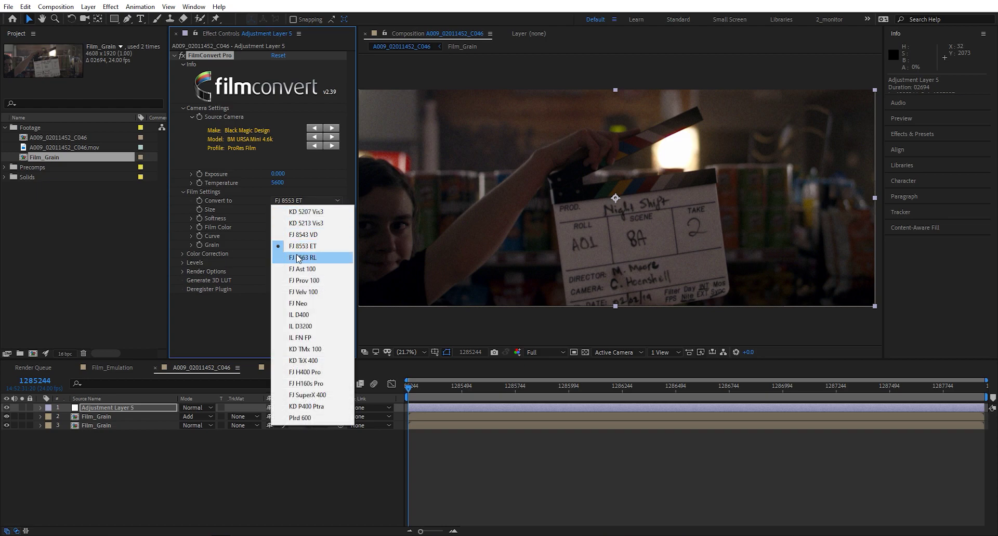
pyautogui.click(296, 254)
pyautogui.click(306, 201)
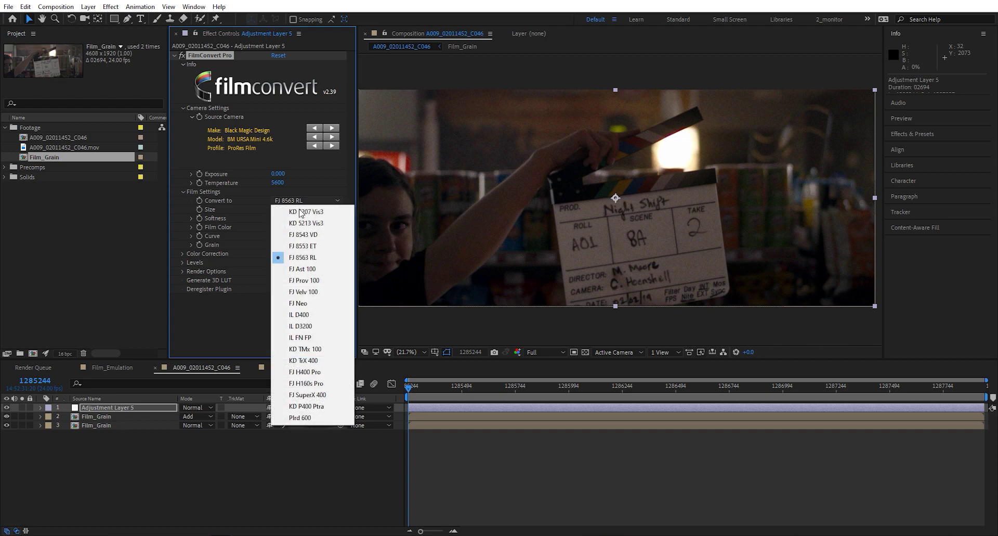
pyautogui.click(300, 267)
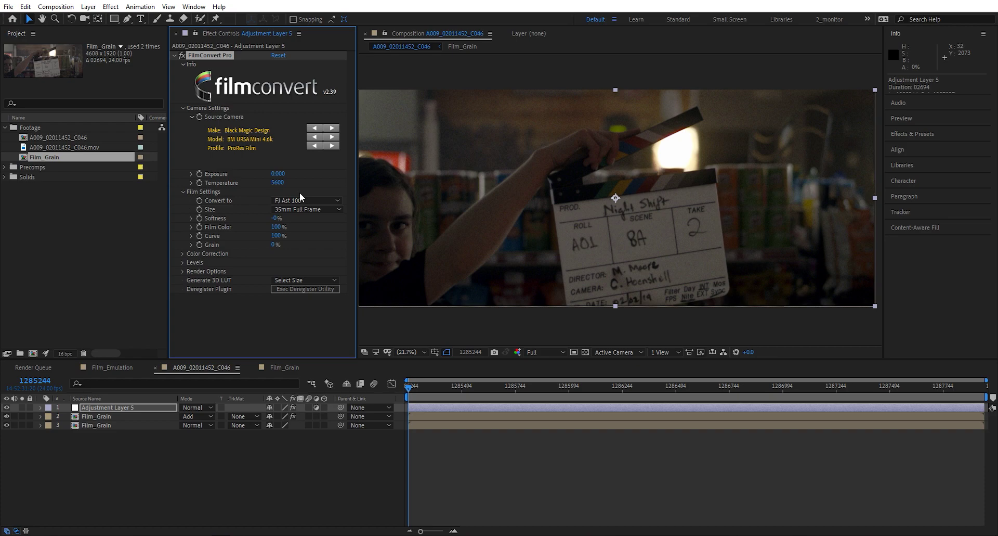
# Step: Add the original A009_02011452_C046.mov footage as a new top layer above Adjustment Layer 5
pyautogui.click(284, 461)
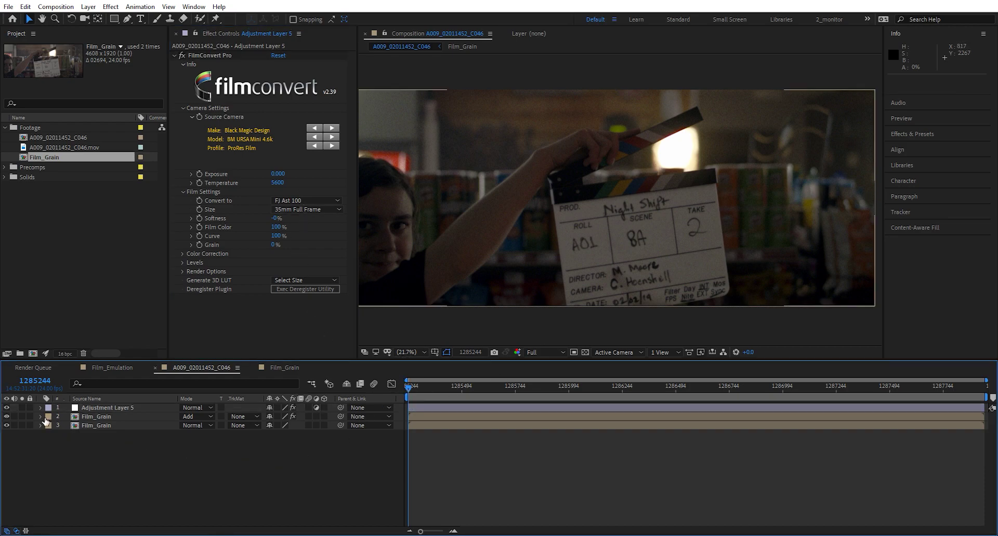
pyautogui.click(44, 147)
pyautogui.moveTo(84, 404); pyautogui.dragTo(83, 405)
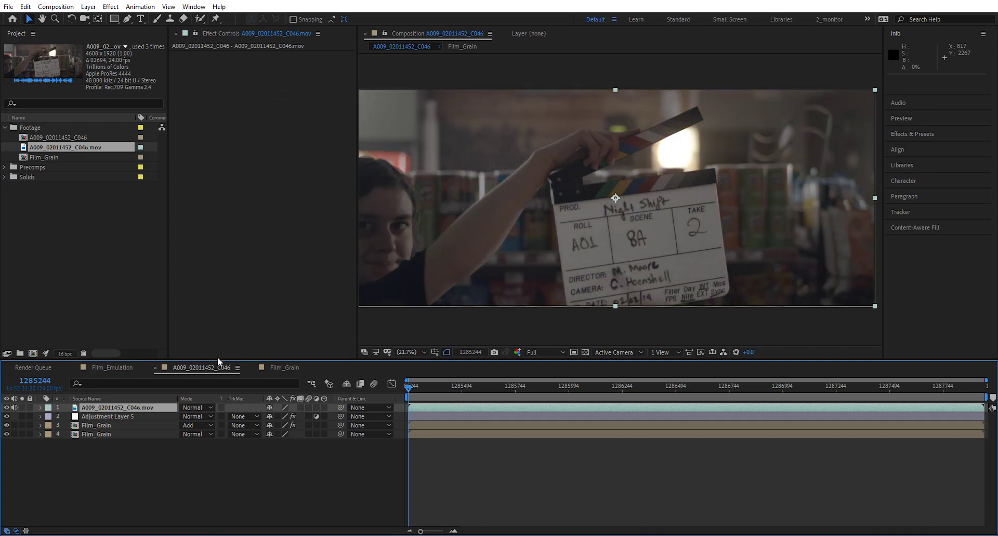
pyautogui.scroll(2, 620, 209)
pyautogui.scroll(3, 593, 203)
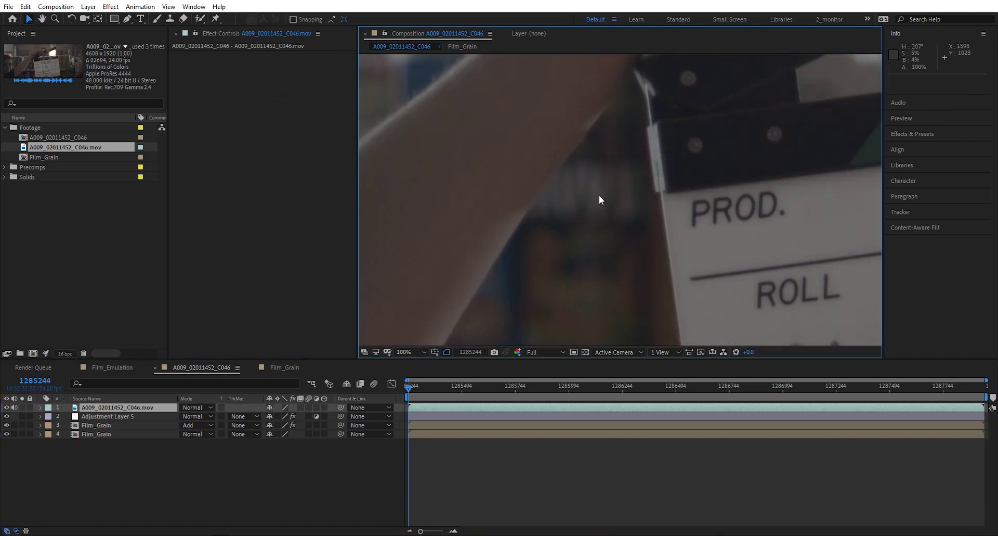
pyautogui.moveTo(599, 195); pyautogui.dragTo(591, 225)
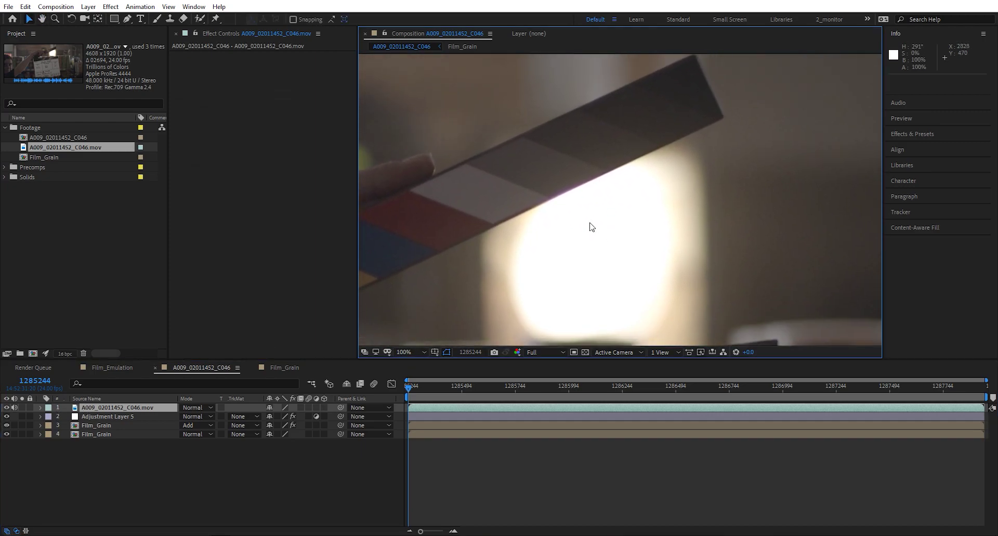
pyautogui.scroll(-4, 591, 225)
# Step: Hide the top footage layer and pan the zoomed frame to inspect the clapperboard
pyautogui.click(7, 407)
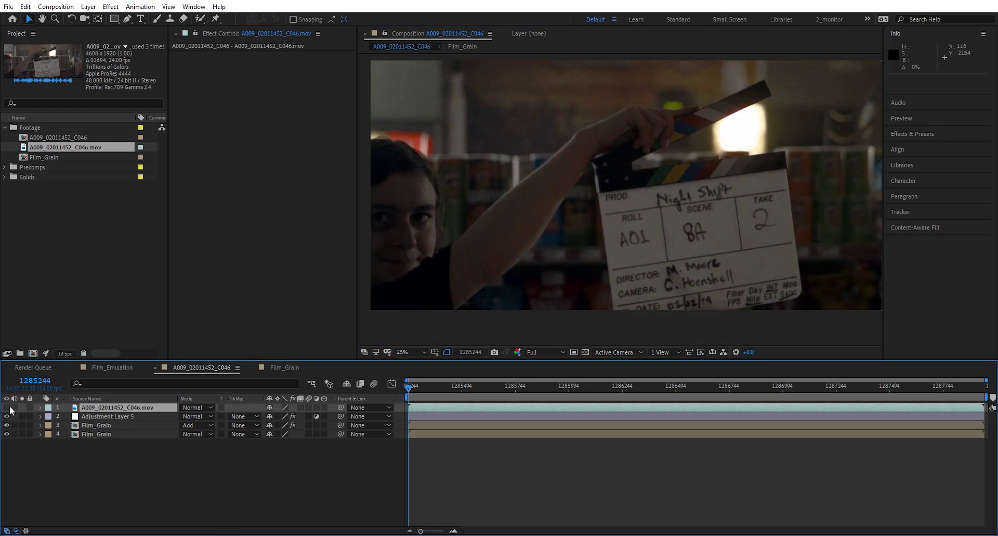
pyautogui.scroll(1, 658, 191)
pyautogui.scroll(1, 639, 191)
pyautogui.press('h')
pyautogui.moveTo(640, 191); pyautogui.dragTo(609, 227)
pyautogui.scroll(-2, 610, 228)
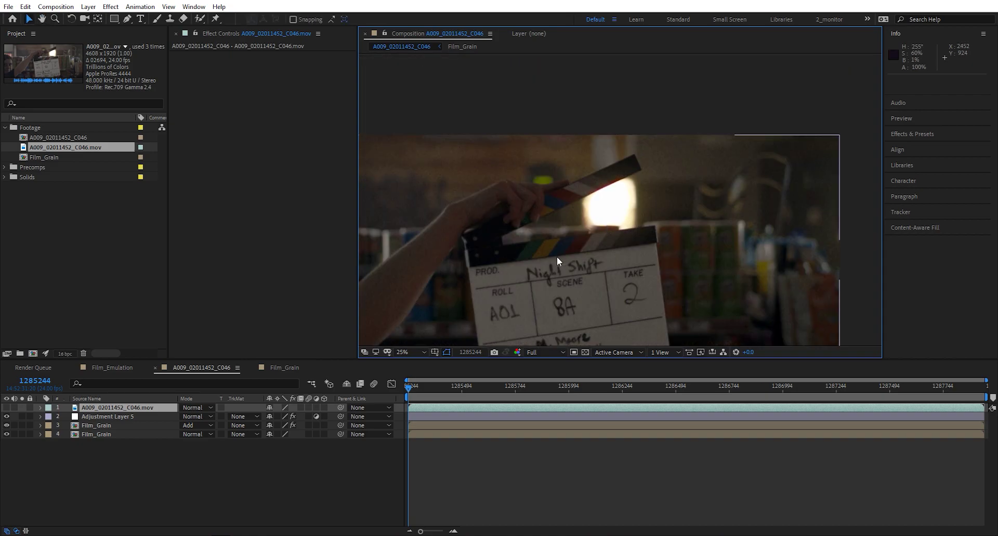
pyautogui.moveTo(557, 257); pyautogui.dragTo(620, 223)
# Step: Apply Levels to Adjustment Layer 5, raising Output Black to 385.5, gamma to 1.52, and lowering Output White
pyautogui.press('v')
pyautogui.click(77, 417)
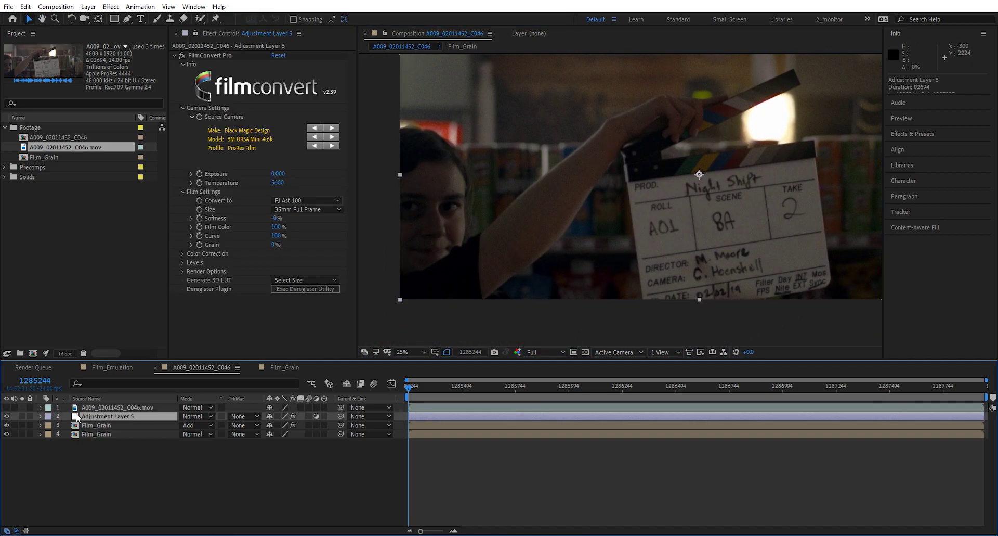
pyautogui.click(175, 55)
pyautogui.hotkey('ctrl', 'space')
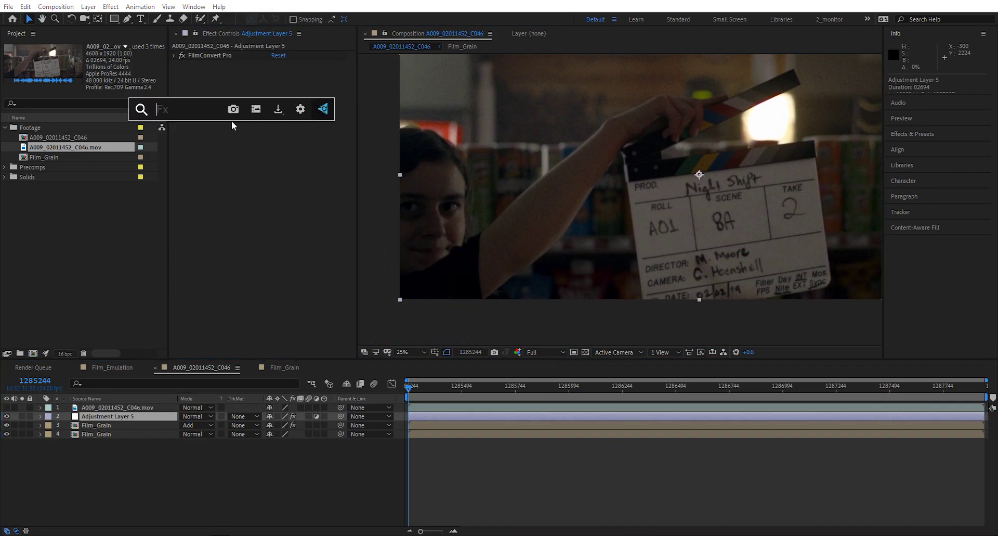
pyautogui.write('lev')
pyautogui.press('Return')
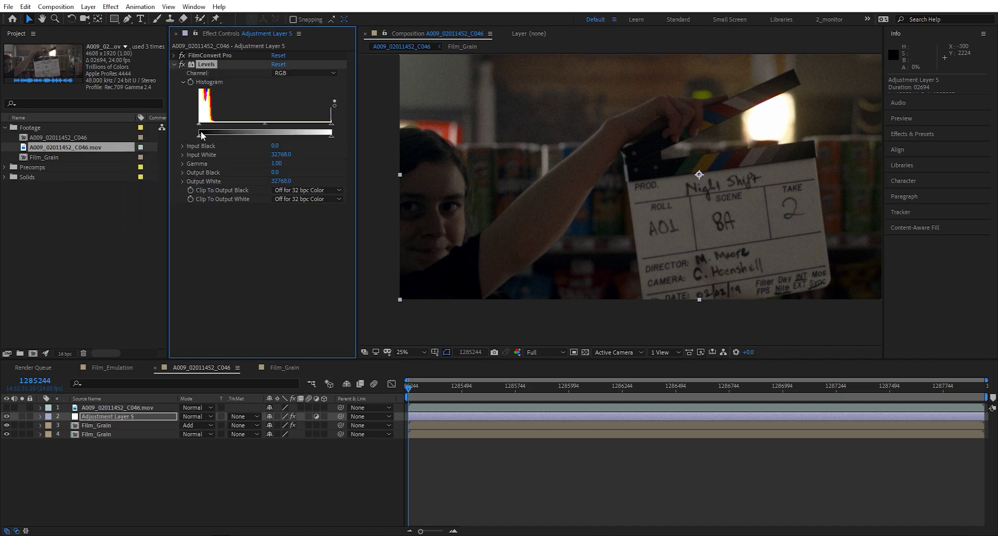
pyautogui.moveTo(199, 135); pyautogui.dragTo(201, 136)
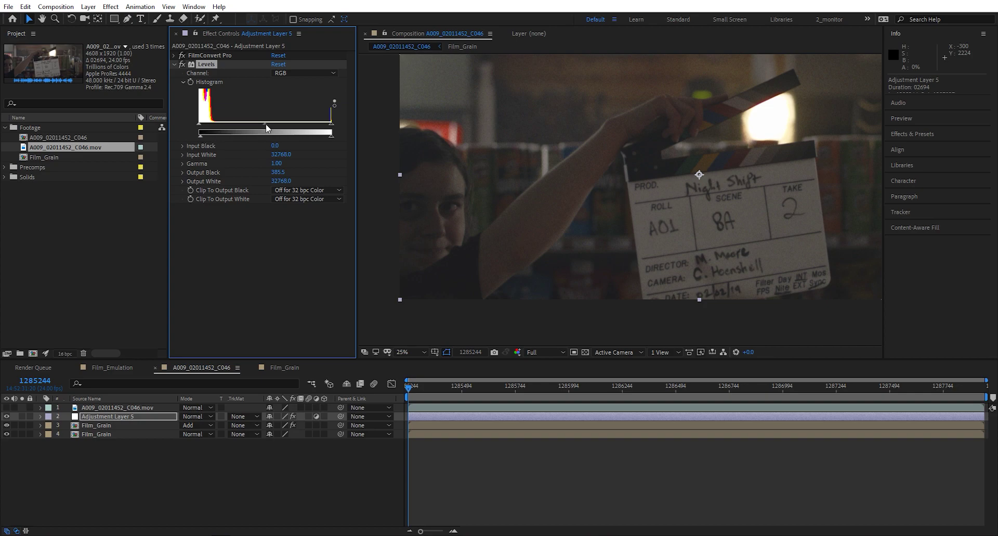
pyautogui.moveTo(266, 124); pyautogui.dragTo(260, 123)
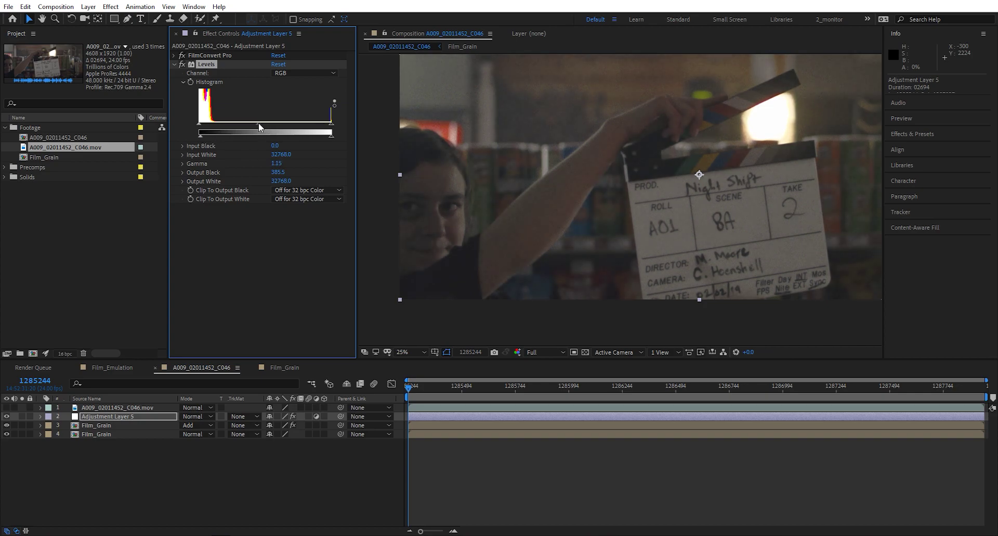
pyautogui.moveTo(332, 136); pyautogui.dragTo(244, 124)
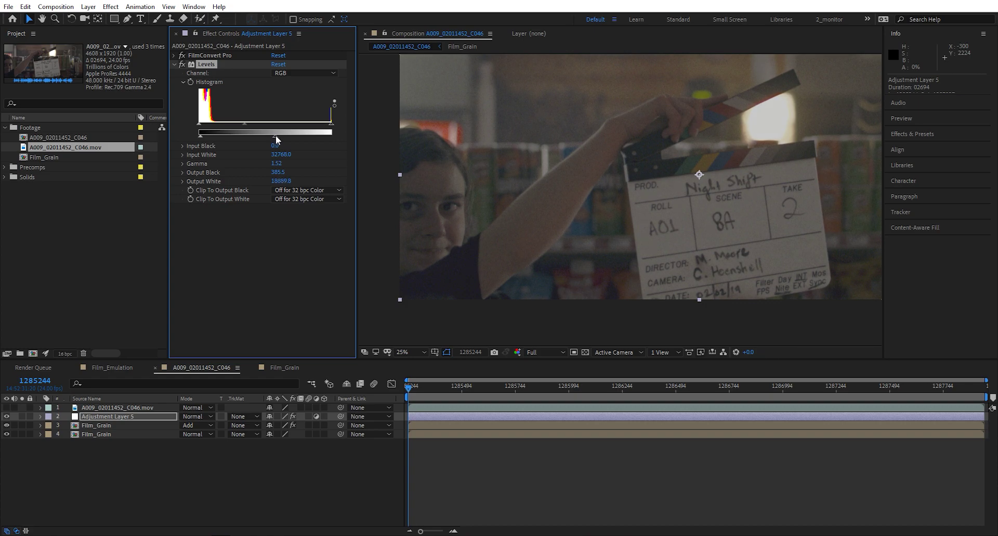
pyautogui.moveTo(468, 208); pyautogui.dragTo(409, 233)
# Step: Fit the viewer and apply Hue/Saturation with Master Saturation raised to 22
pyautogui.click(417, 355)
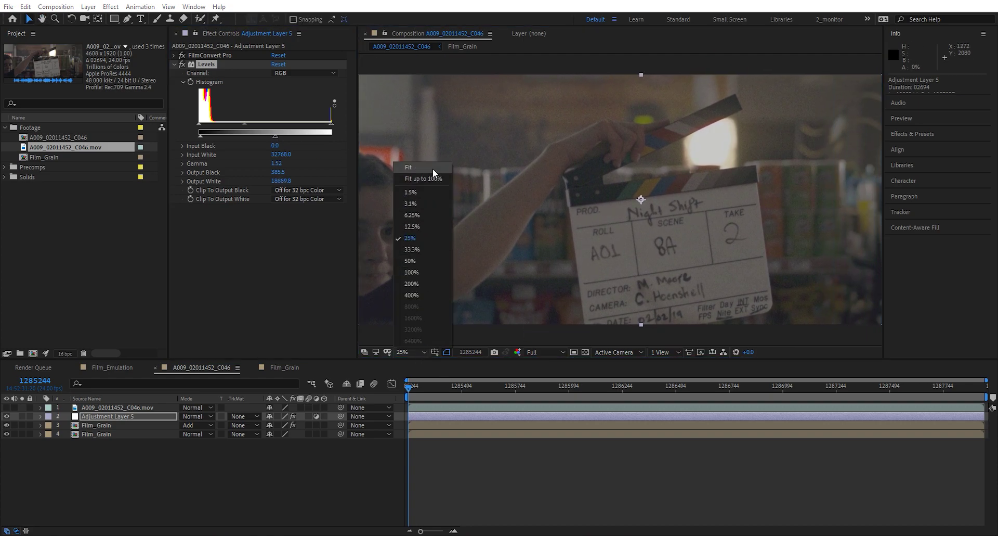
pyautogui.click(433, 168)
pyautogui.hotkey('ctrl', 'space')
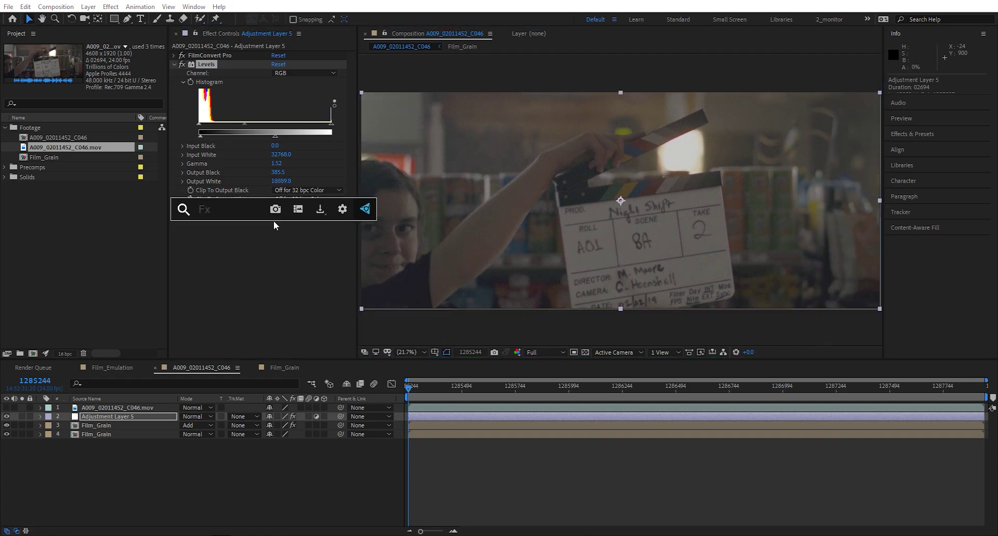
pyautogui.write('sat')
pyautogui.press('Return')
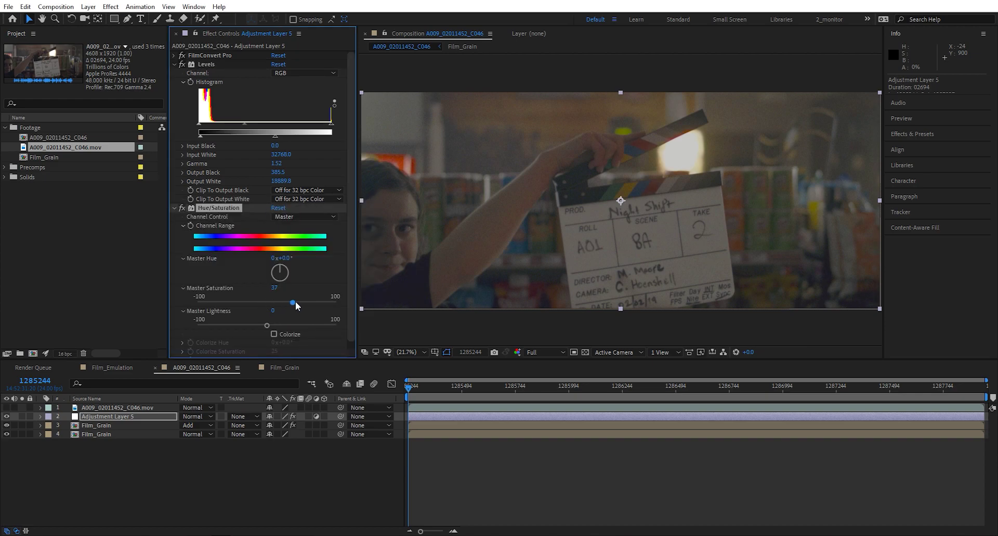
pyautogui.moveTo(295, 302); pyautogui.dragTo(282, 301)
pyautogui.click(325, 457)
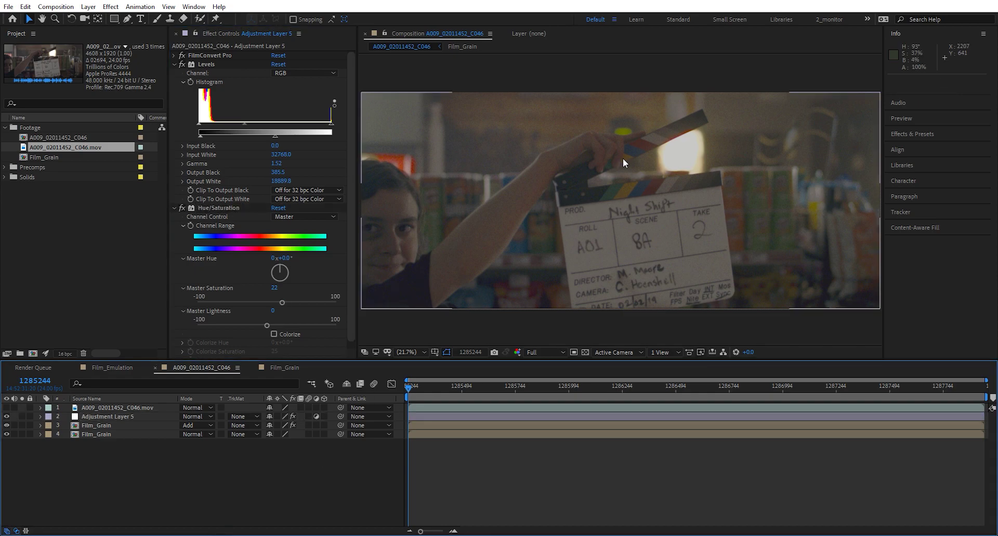
# Step: Scrub to a later frame and pan the composition view to check the result
pyautogui.scroll(5, 623, 158)
pyautogui.scroll(-2, 644, 164)
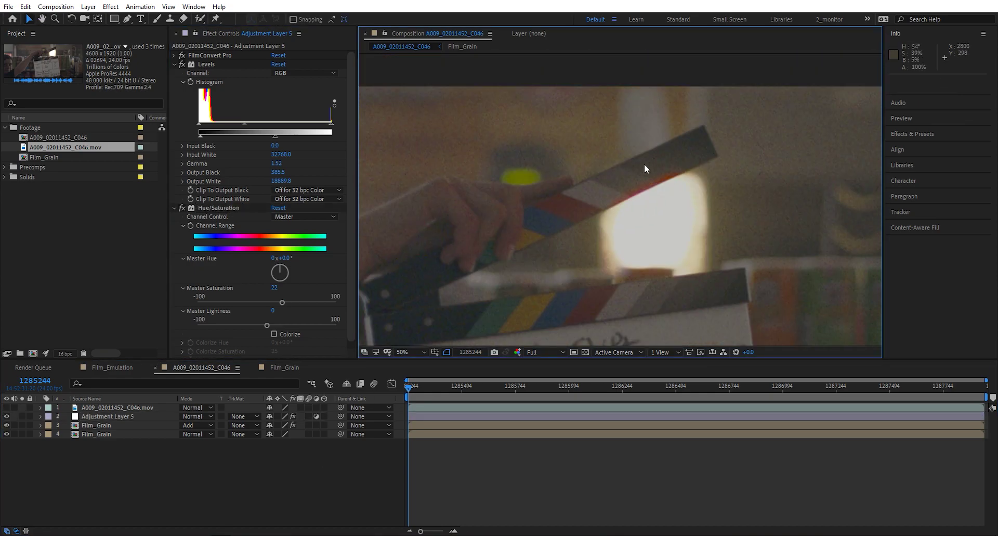
pyautogui.moveTo(496, 388); pyautogui.dragTo(852, 388)
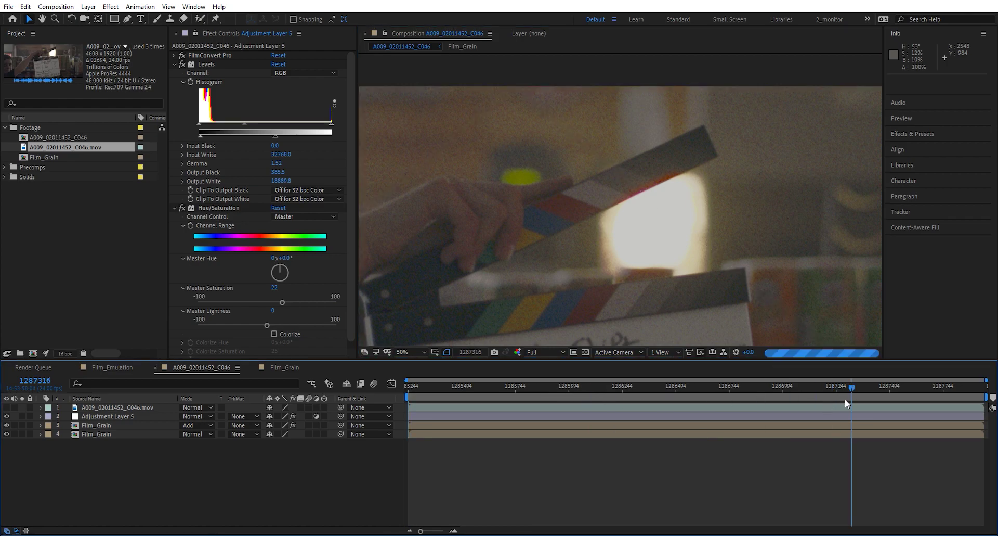
pyautogui.scroll(-2, 560, 313)
pyautogui.moveTo(657, 282); pyautogui.dragTo(668, 233)
pyautogui.scroll(2, 688, 180)
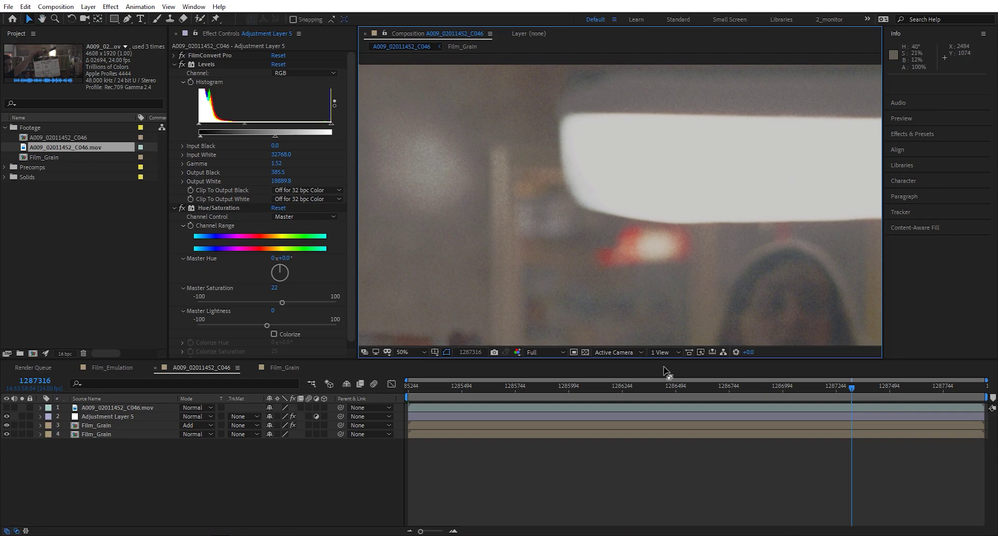
# Step: Nudge Film_Grain's Curves top point higher and turn off Adjustment Layer 5 to compare
pyautogui.click(95, 426)
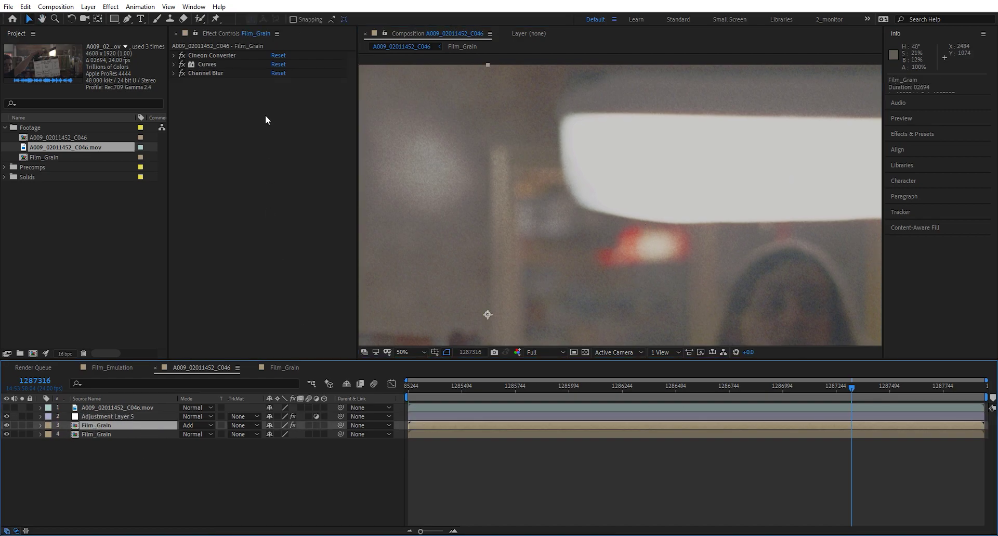
pyautogui.click(173, 65)
pyautogui.moveTo(316, 183); pyautogui.dragTo(317, 179)
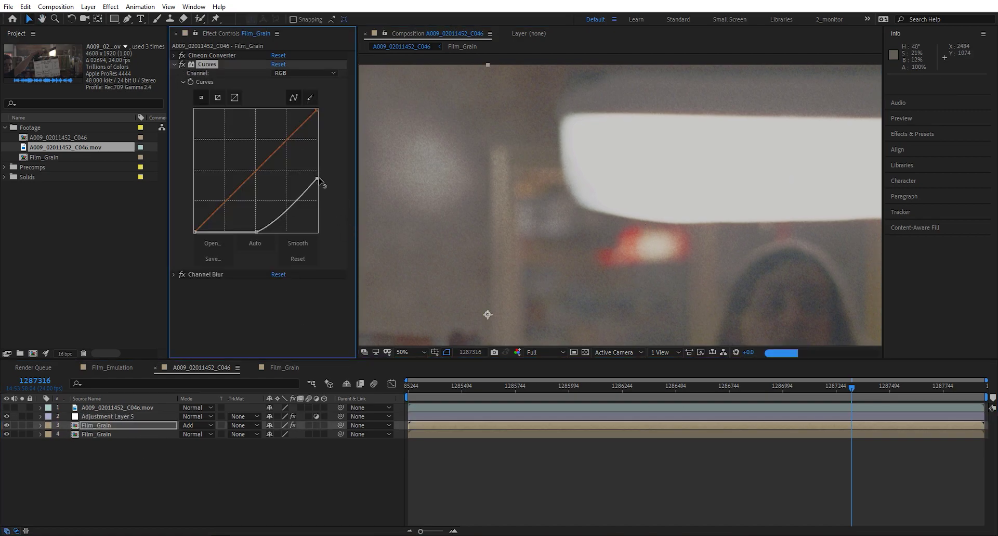
pyautogui.click(7, 416)
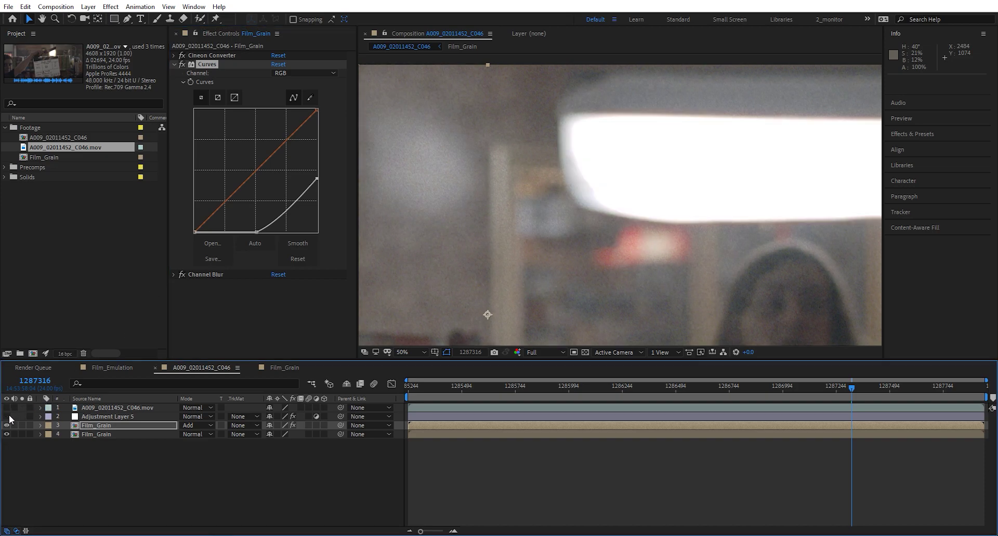
pyautogui.click(7, 416)
pyautogui.click(7, 416)
# Step: Expand Film_Grain's Channel Blur, then pan the view and return to the composition start
pyautogui.click(173, 274)
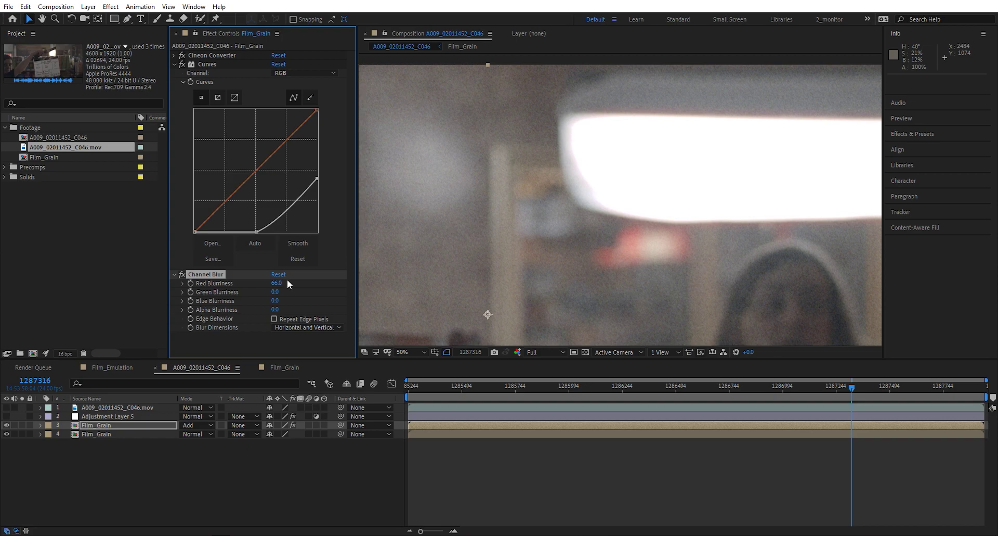
pyautogui.press('h')
pyautogui.scroll(-3, 664, 219)
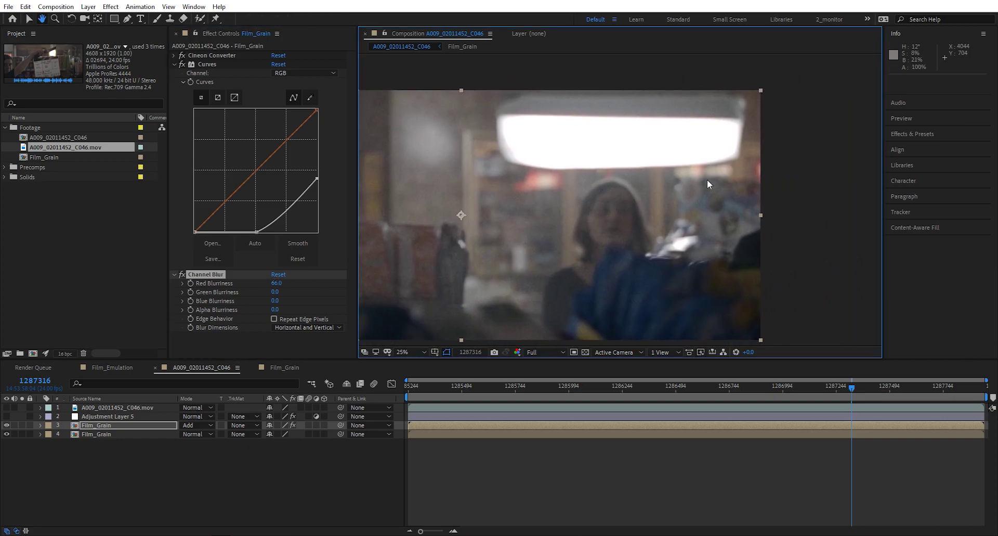
pyautogui.moveTo(707, 180); pyautogui.dragTo(789, 167)
pyautogui.press('v')
pyautogui.moveTo(797, 385); pyautogui.dragTo(459, 410)
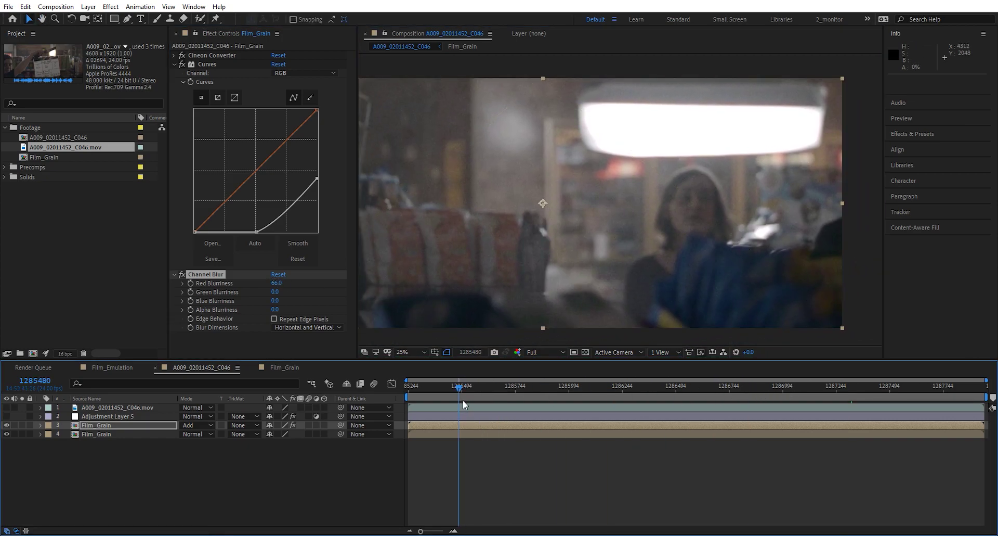
pyautogui.press('Home')
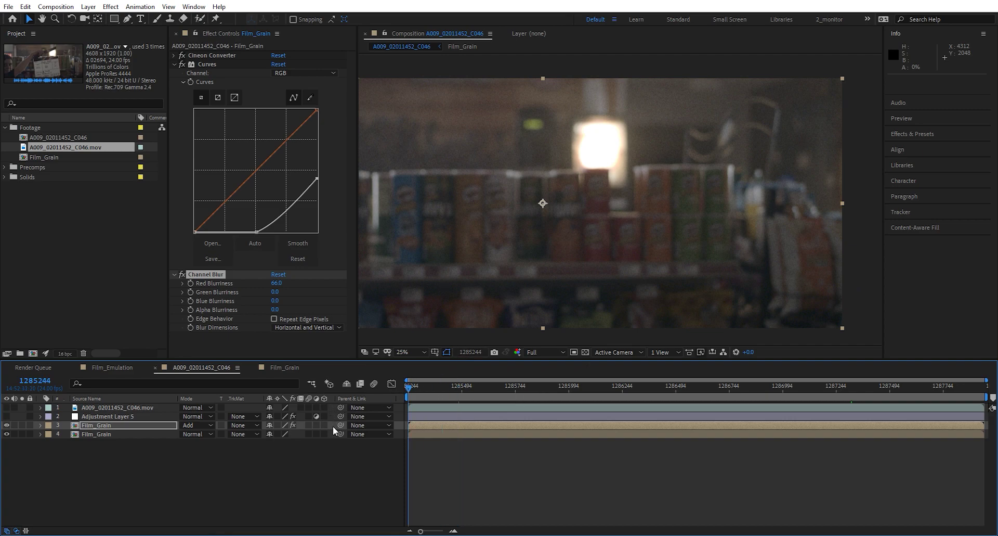
pyautogui.click(334, 464)
pyautogui.moveTo(658, 213); pyautogui.dragTo(757, 235)
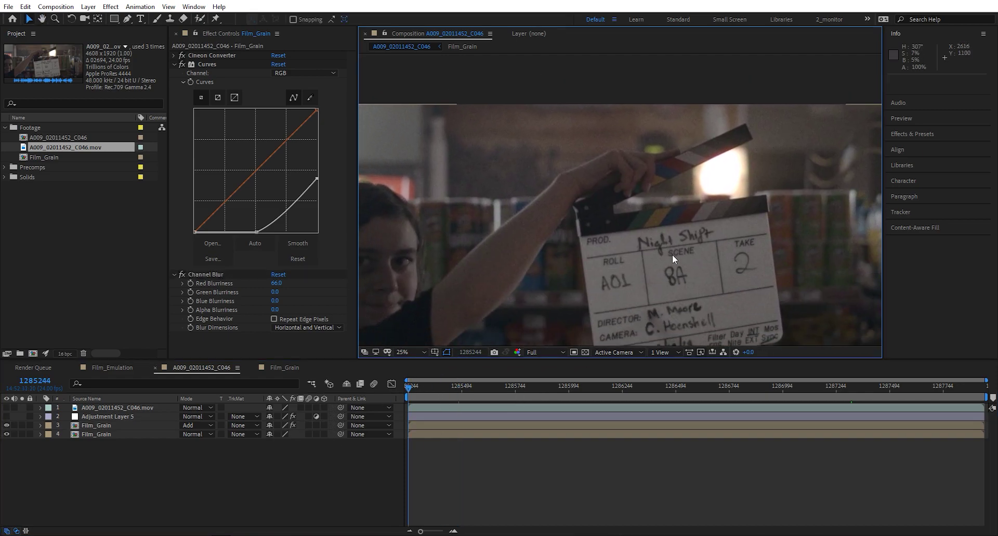
pyautogui.click(351, 483)
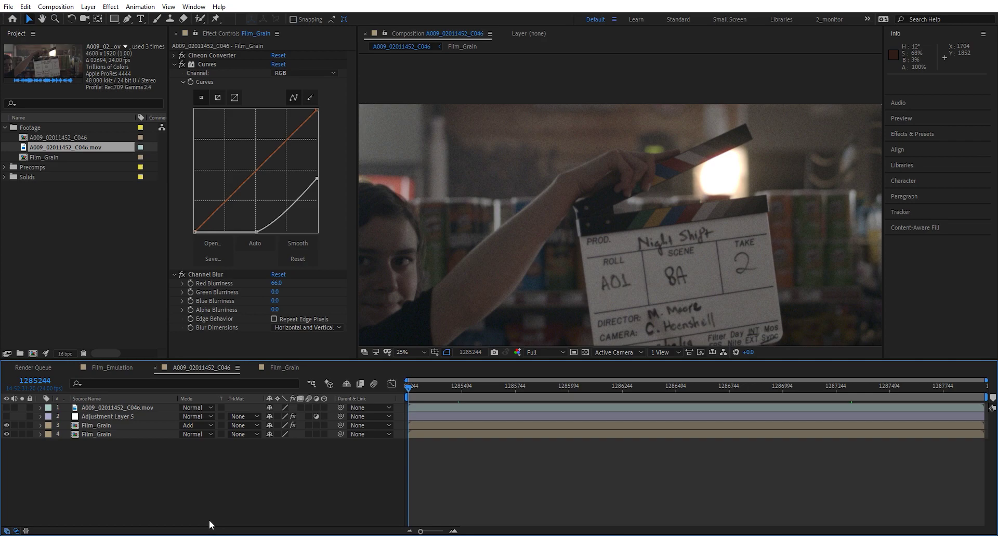
# Step: In Premiere Pro, place A009_02011452_C046.mov at the playhead and unlink its audio
pyautogui.hotkey('alt', 'Tab')
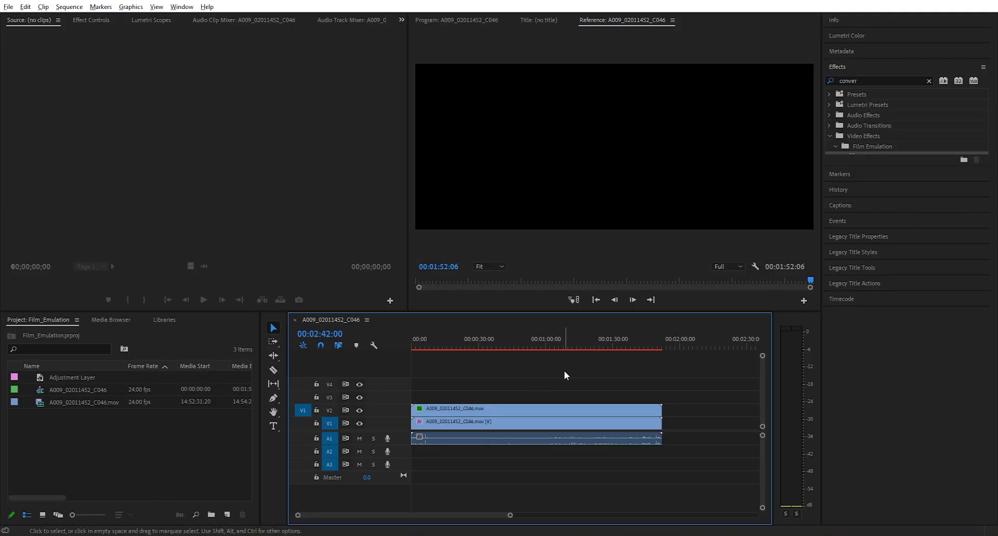
pyautogui.moveTo(423, 516); pyautogui.dragTo(480, 515)
pyautogui.moveTo(487, 348); pyautogui.dragTo(463, 347)
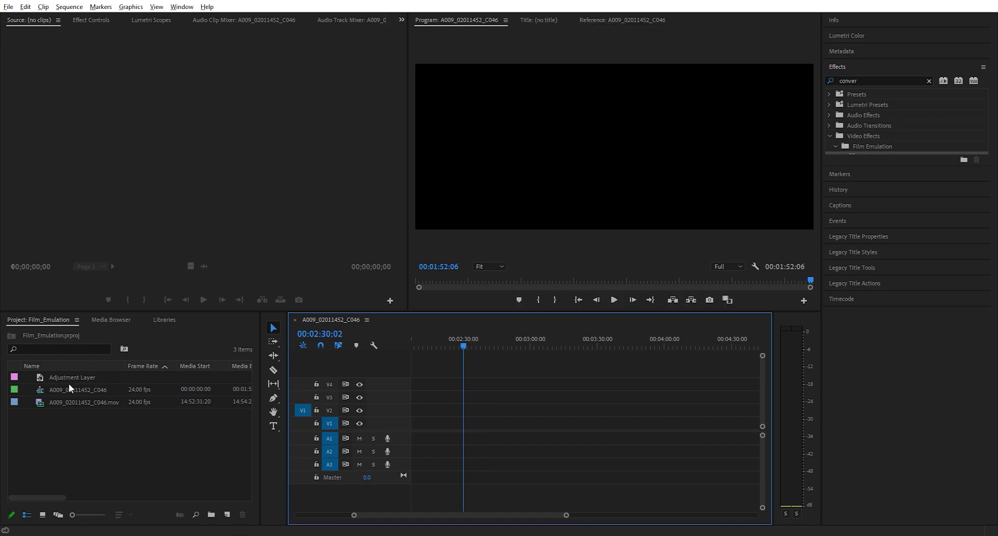
pyautogui.moveTo(78, 403); pyautogui.dragTo(463, 425)
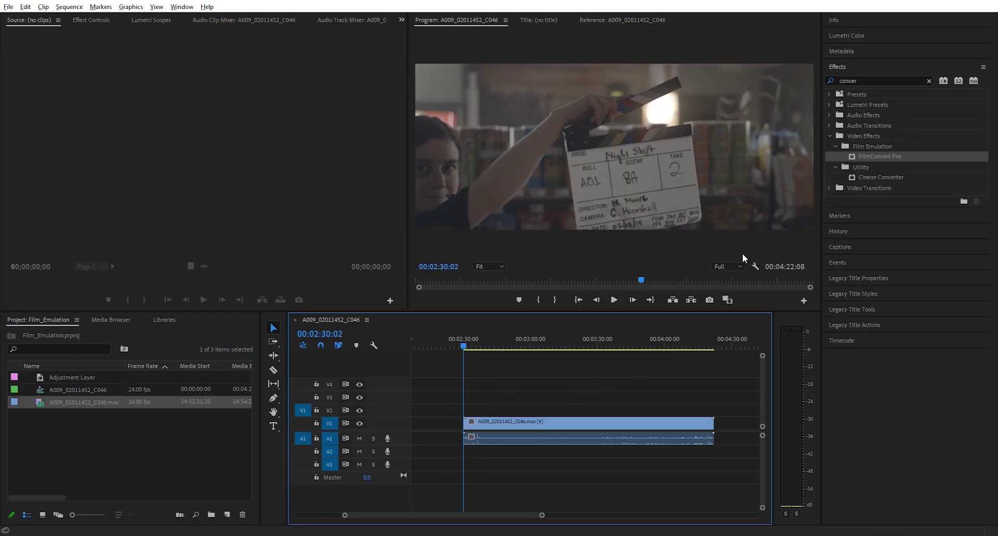
pyautogui.click(518, 422)
pyautogui.rightClick(518, 422)
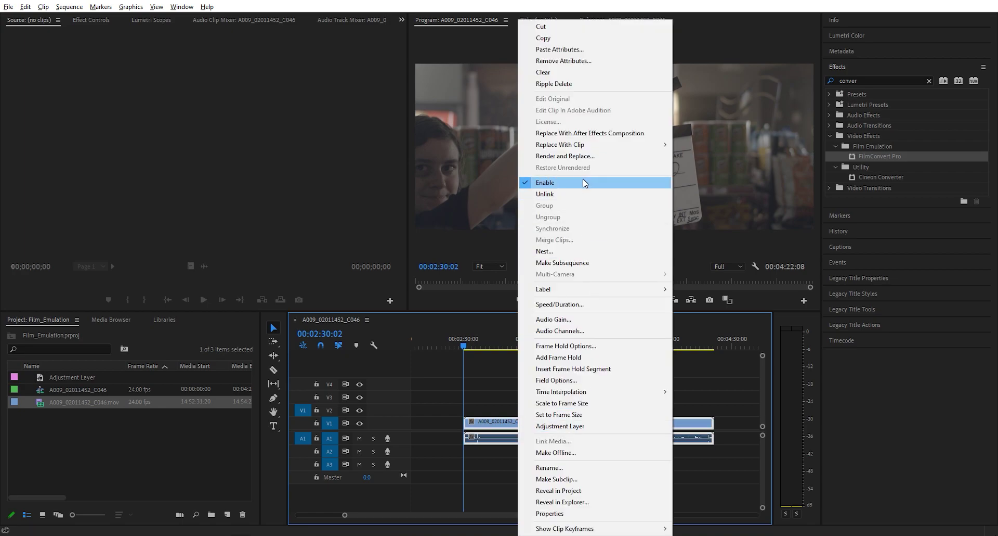
pyautogui.click(564, 193)
# Step: Copy the video clip onto V2, aligned directly over the original on V1
pyautogui.scroll(-2, 689, 338)
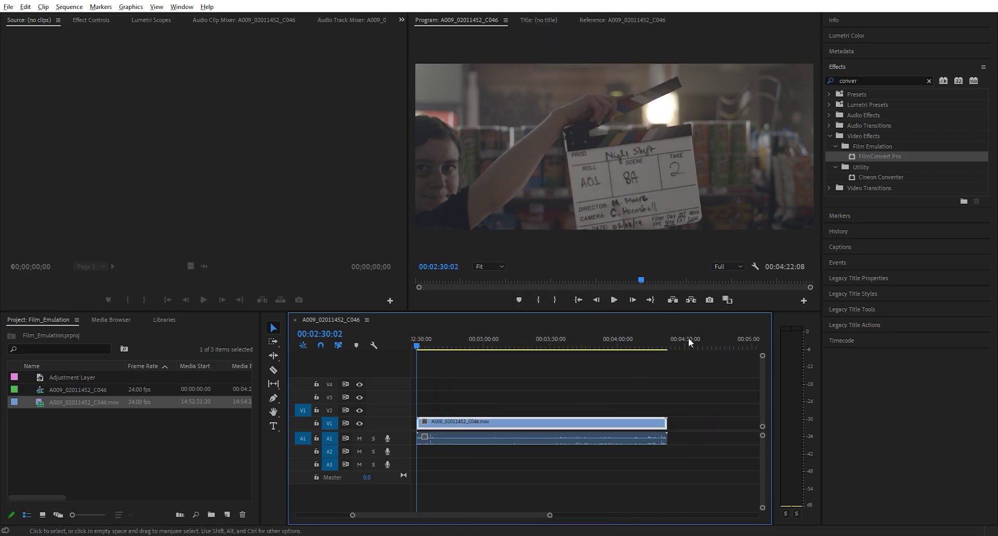
pyautogui.press('End')
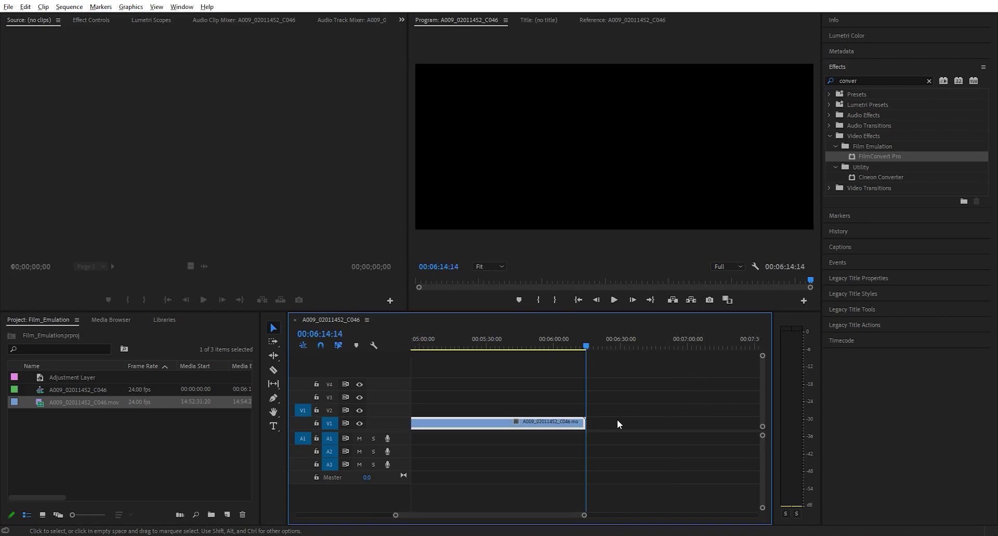
pyautogui.scroll(5, 556, 415)
pyautogui.moveTo(616, 425); pyautogui.dragTo(512, 410)
pyautogui.scroll(2, 557, 413)
pyautogui.moveTo(678, 414); pyautogui.dragTo(540, 415)
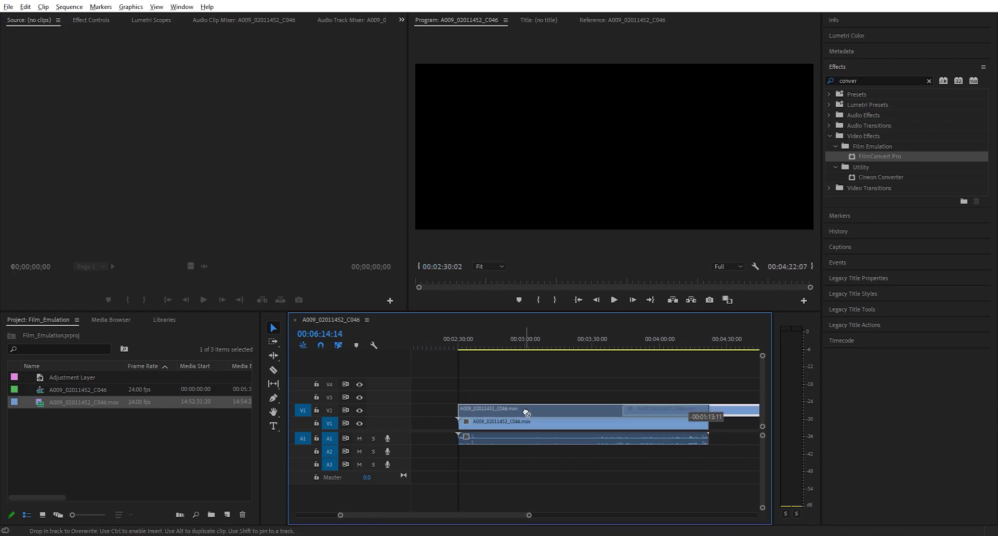
pyautogui.moveTo(526, 412); pyautogui.dragTo(514, 415)
pyautogui.moveTo(477, 345); pyautogui.dragTo(461, 348)
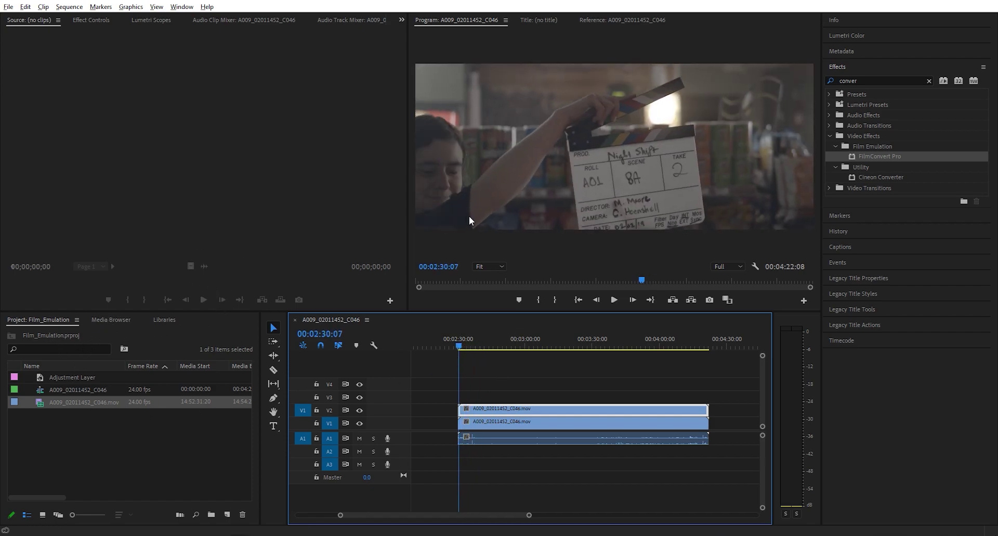
# Step: Apply Cineon Converter to the V2 clip, keeping the conversion type at Log to Linear
pyautogui.click(870, 76)
pyautogui.hotkey('ctrl', 'f')
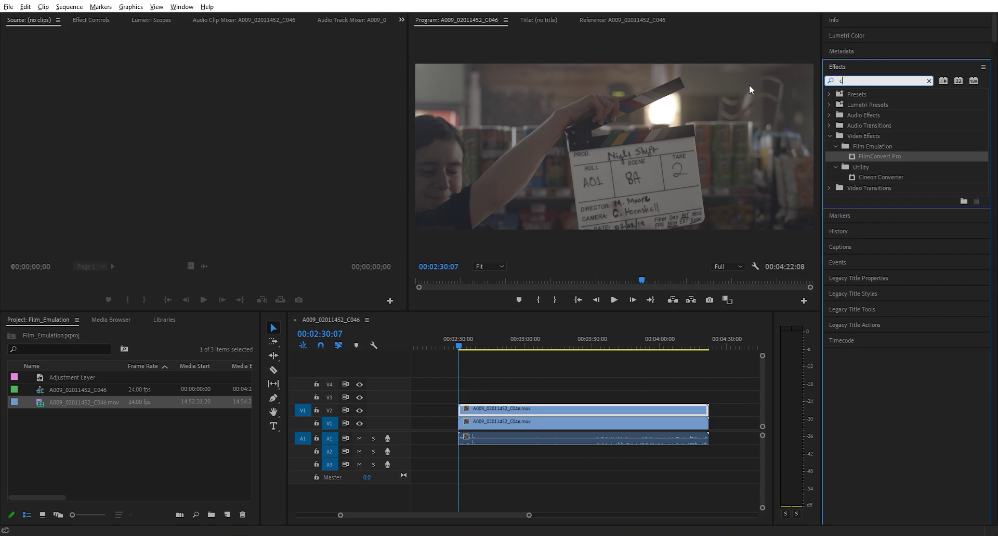
pyautogui.write('cineon')
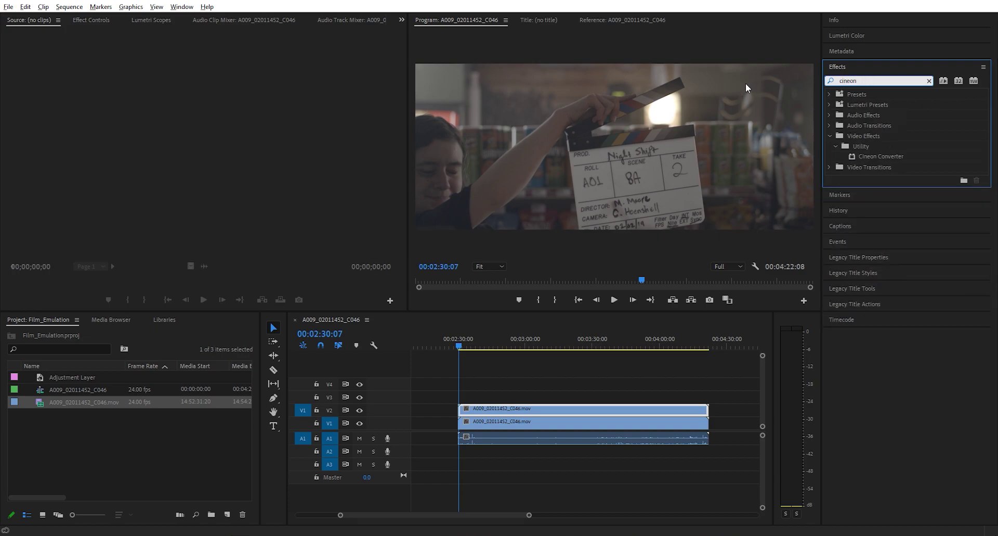
pyautogui.moveTo(893, 156); pyautogui.dragTo(507, 410)
pyautogui.click(91, 20)
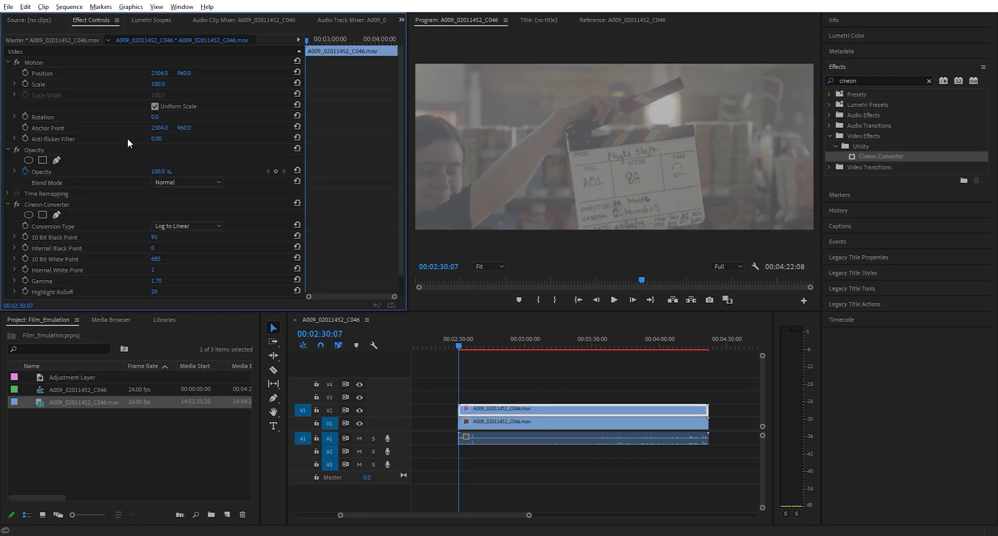
pyautogui.scroll(-1, 111, 280)
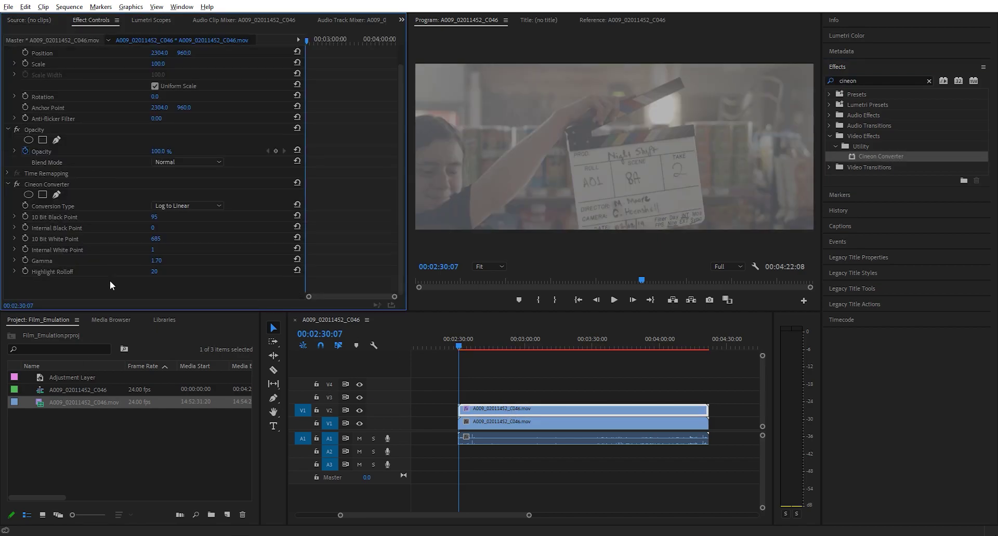
pyautogui.click(189, 202)
pyautogui.click(188, 205)
# Step: Check the reference Cineon settings in After Effects' Film_Emulation composition
pyautogui.hotkey('alt', 'Tab')
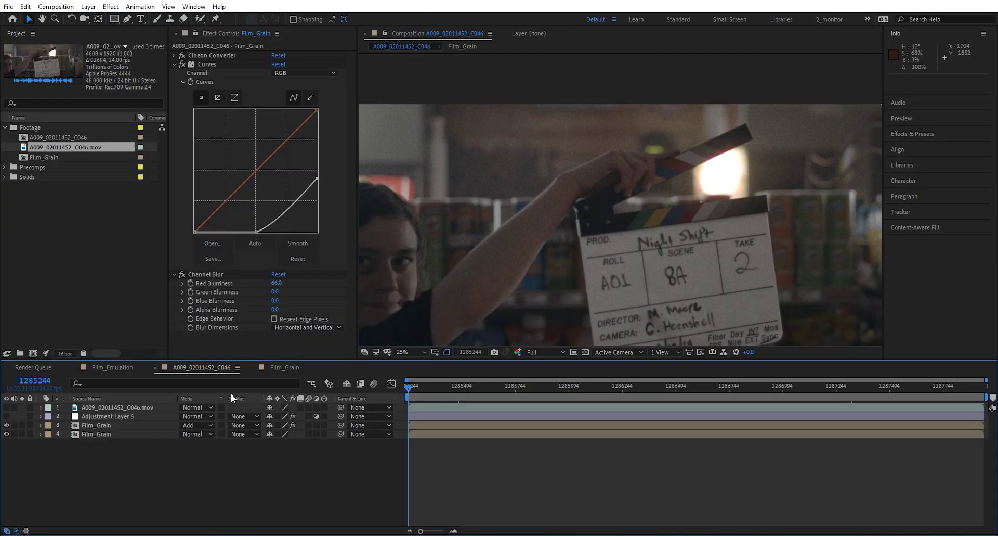
pyautogui.click(173, 56)
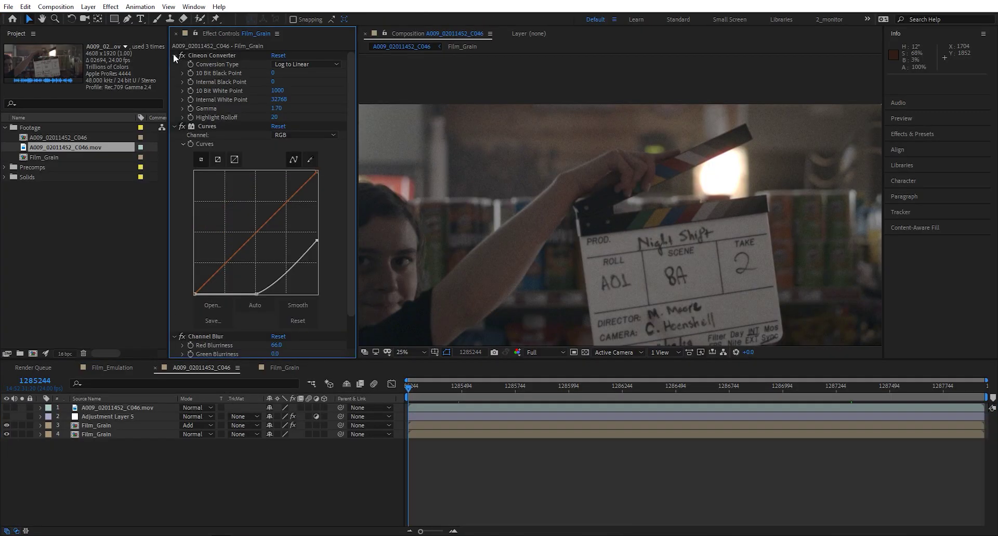
pyautogui.click(173, 54)
pyautogui.click(105, 368)
pyautogui.click(108, 407)
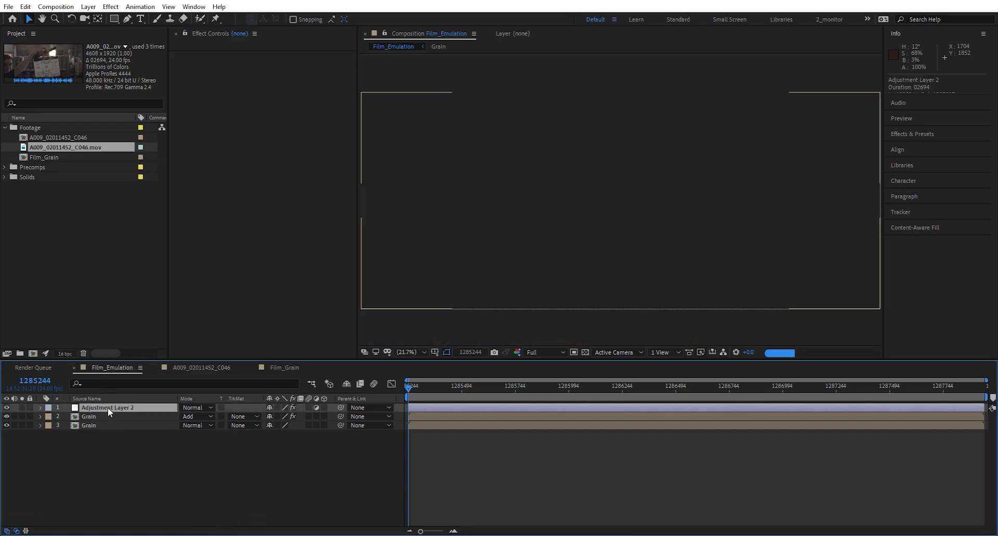
pyautogui.hotkey('alt', 'Tab')
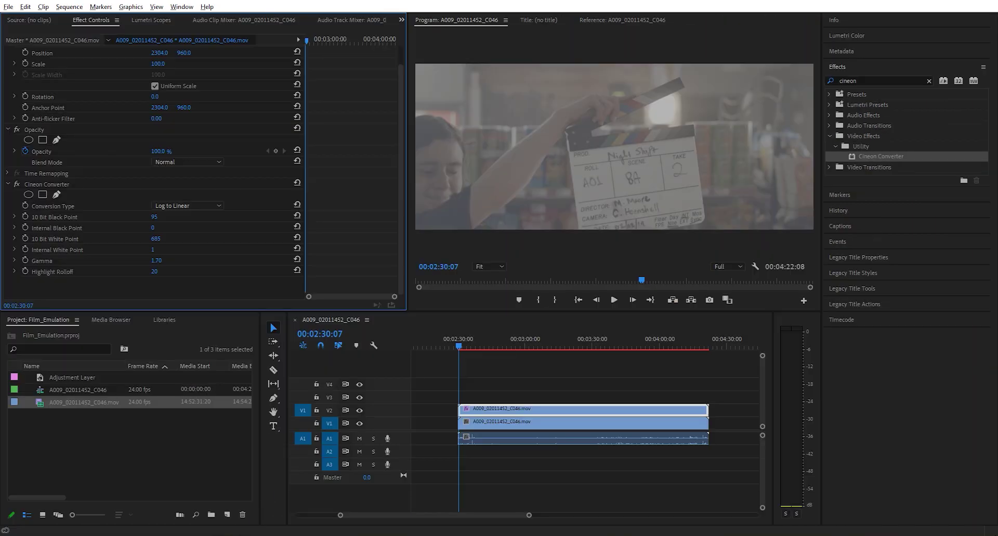
# Step: Set 10 Bit Black Point to 0 and White Point to 1000, then preview playback
pyautogui.click(155, 216)
pyautogui.write('0')
pyautogui.press('Return')
pyautogui.write('1000')
pyautogui.press('Return')
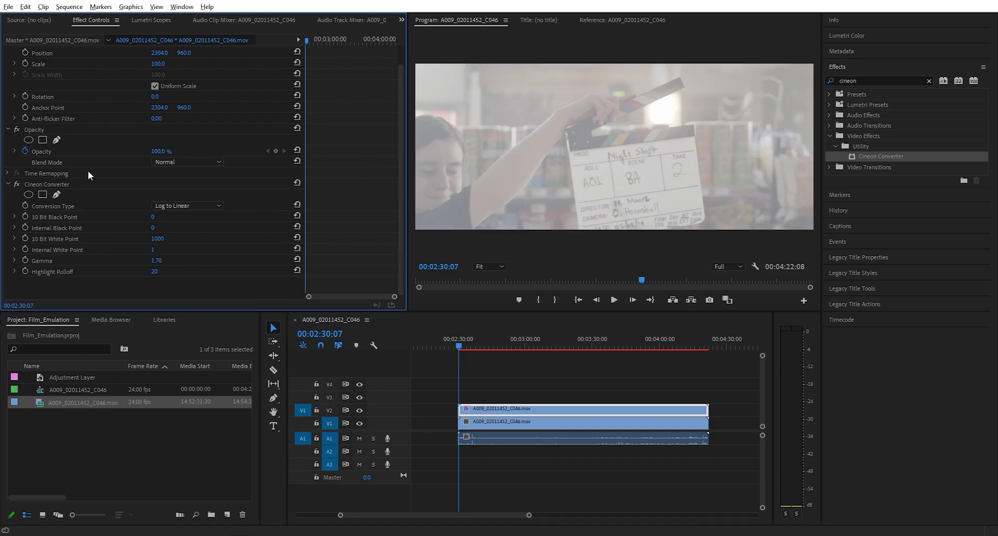
pyautogui.click(8, 184)
pyautogui.press('space')
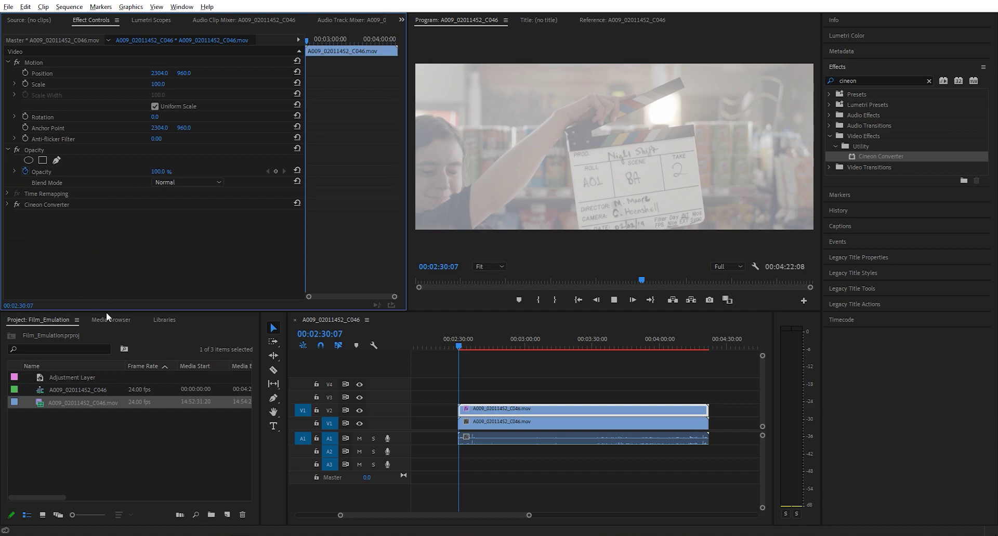
# Step: Stop playback and apply RGB Curves, found by searching 'curv', to the top clip
pyautogui.press('space')
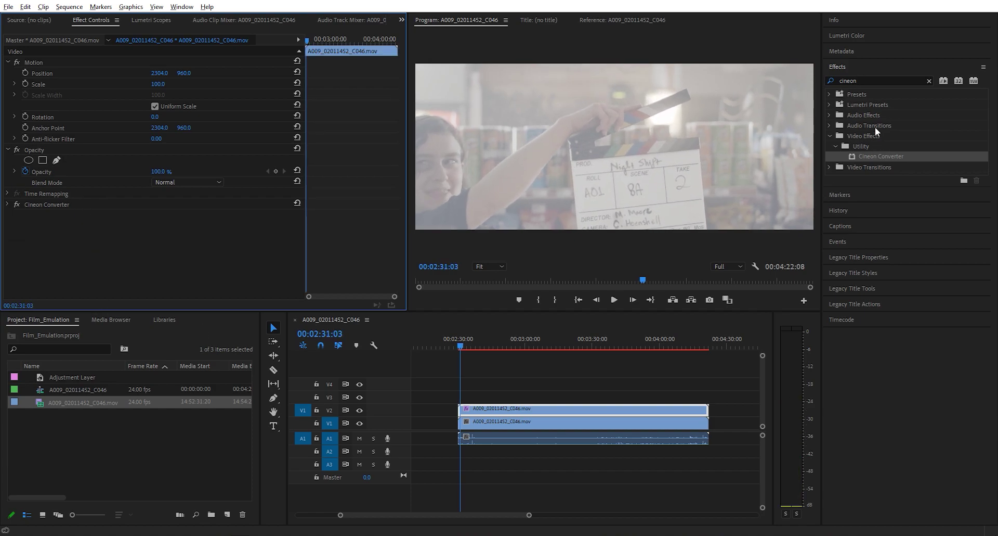
pyautogui.doubleClick(868, 77)
pyautogui.write('curv')
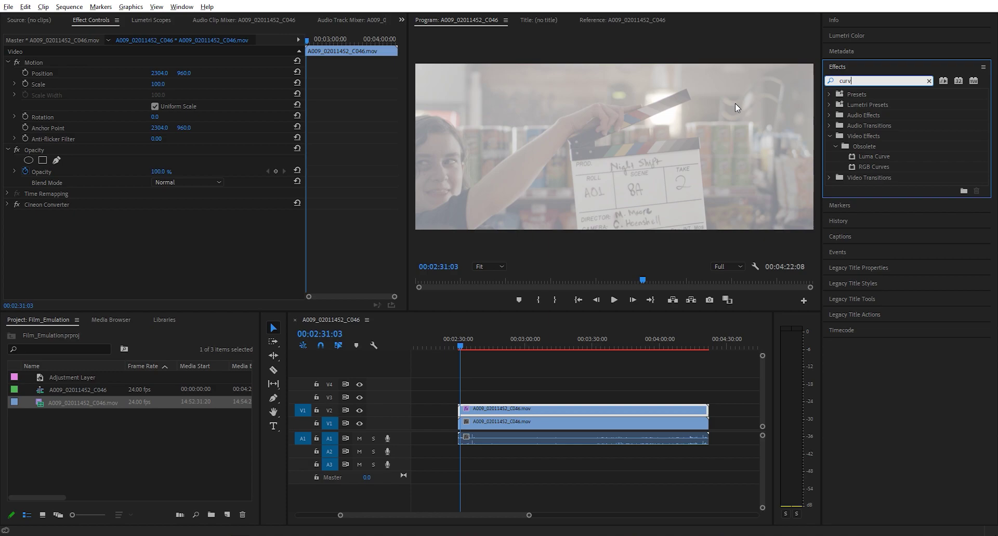
pyautogui.moveTo(876, 164); pyautogui.dragTo(130, 263)
pyautogui.scroll(-3, 130, 263)
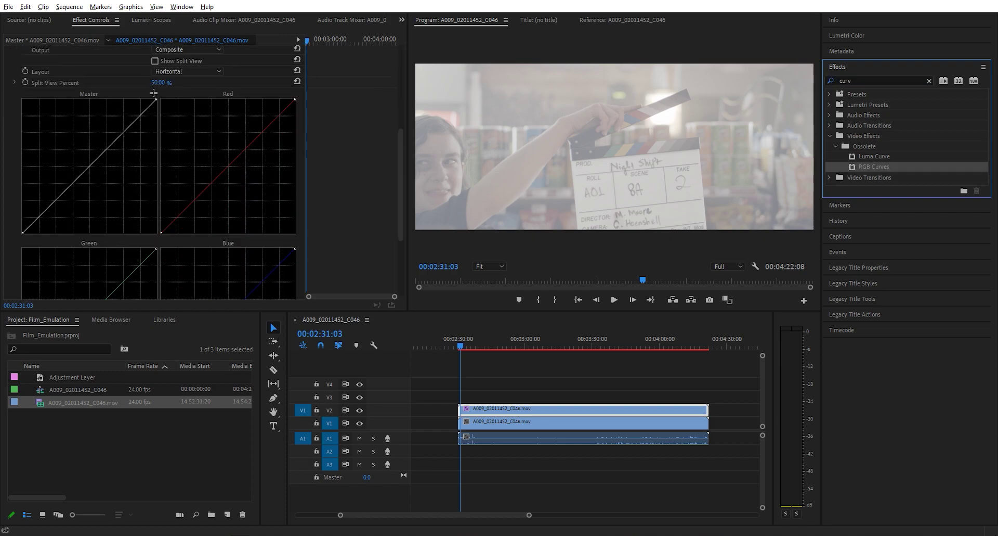
# Step: Pull the RGB Curves master curve down so only the brightest highlights remain
pyautogui.moveTo(156, 99); pyautogui.dragTo(172, 236)
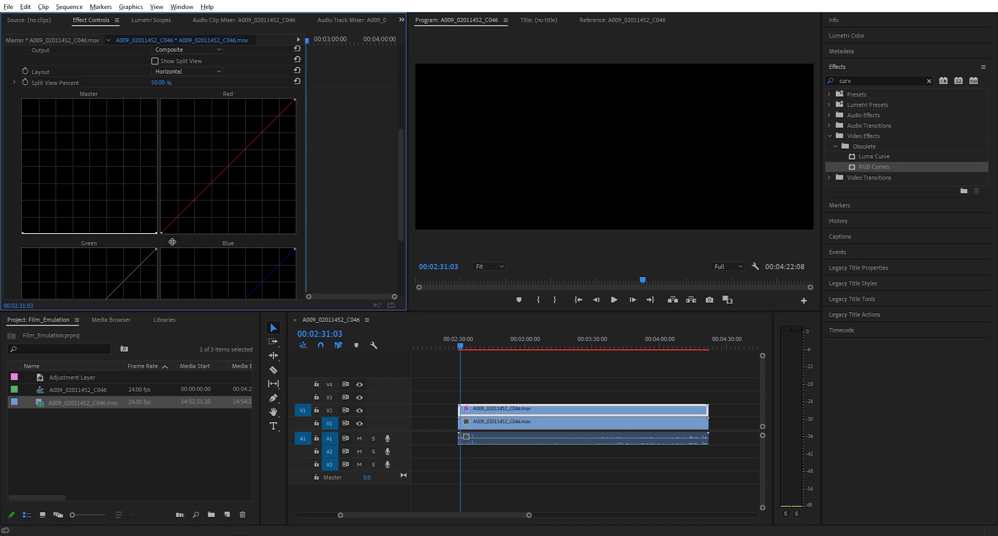
pyautogui.click(107, 233)
pyautogui.moveTo(156, 231); pyautogui.dragTo(157, 204)
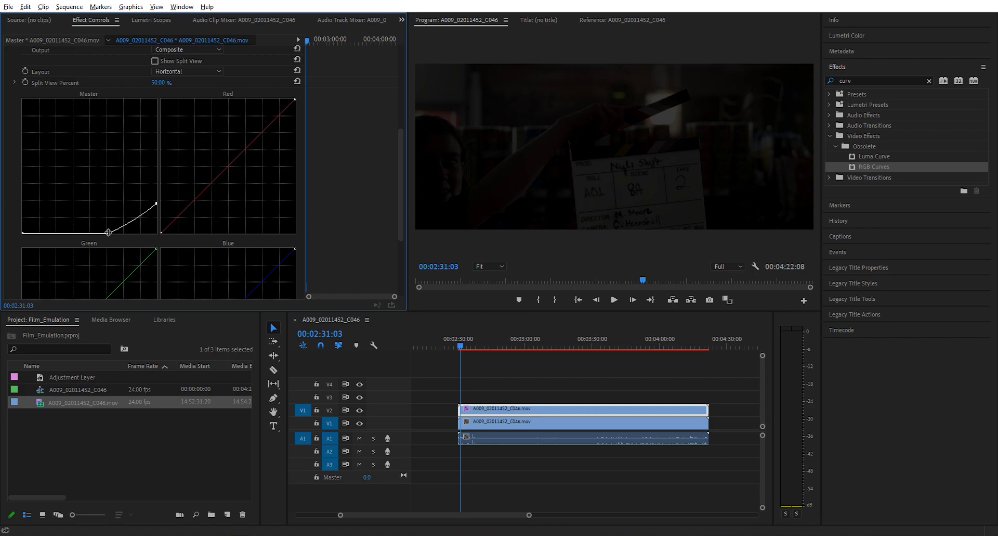
pyautogui.moveTo(108, 232); pyautogui.dragTo(162, 170)
pyautogui.hotkey('ctrl', 'z')
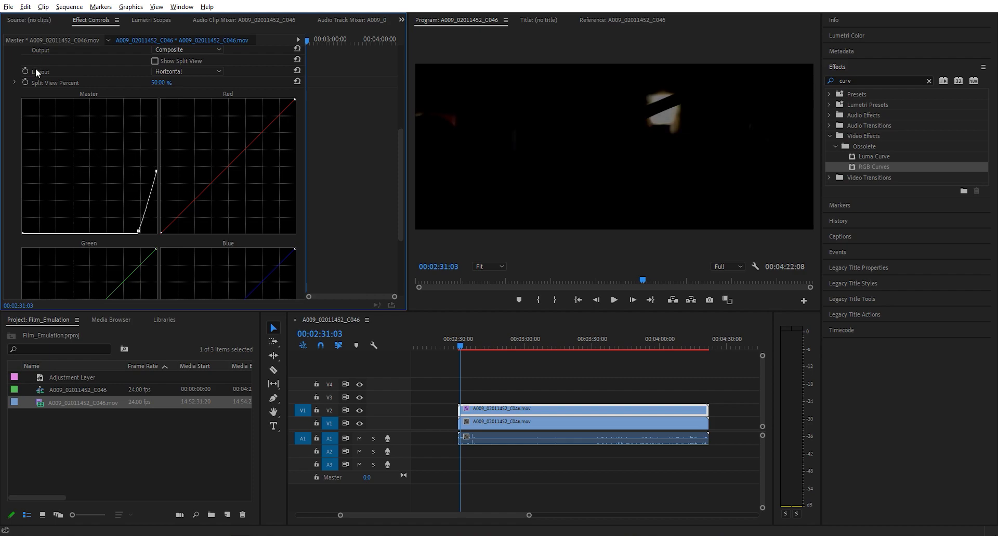
pyautogui.scroll(4, 36, 70)
# Step: Collapse RGB Curves and add Channel Blur, found by searching 'chann', to the top clip
pyautogui.click(8, 135)
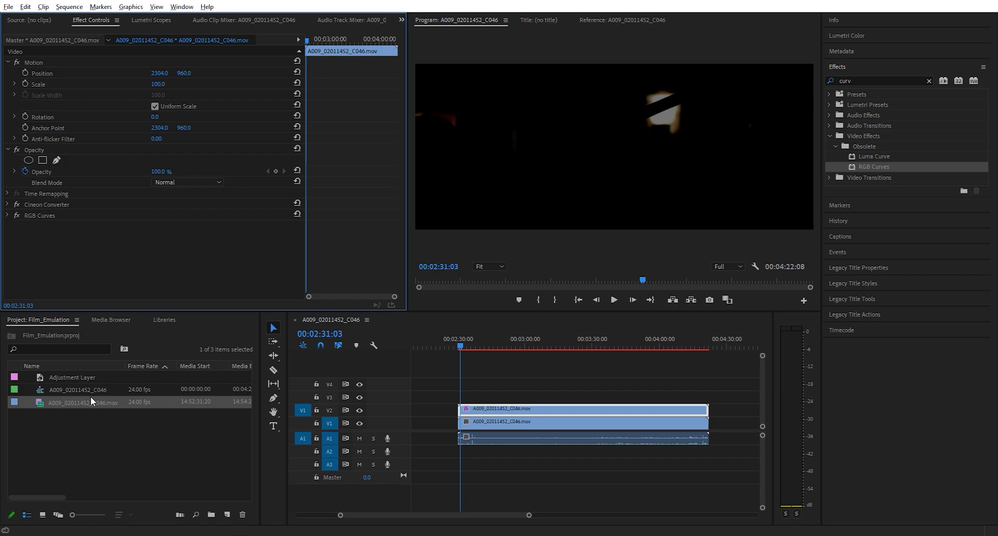
pyautogui.click(558, 413)
pyautogui.press('space')
pyautogui.press('space')
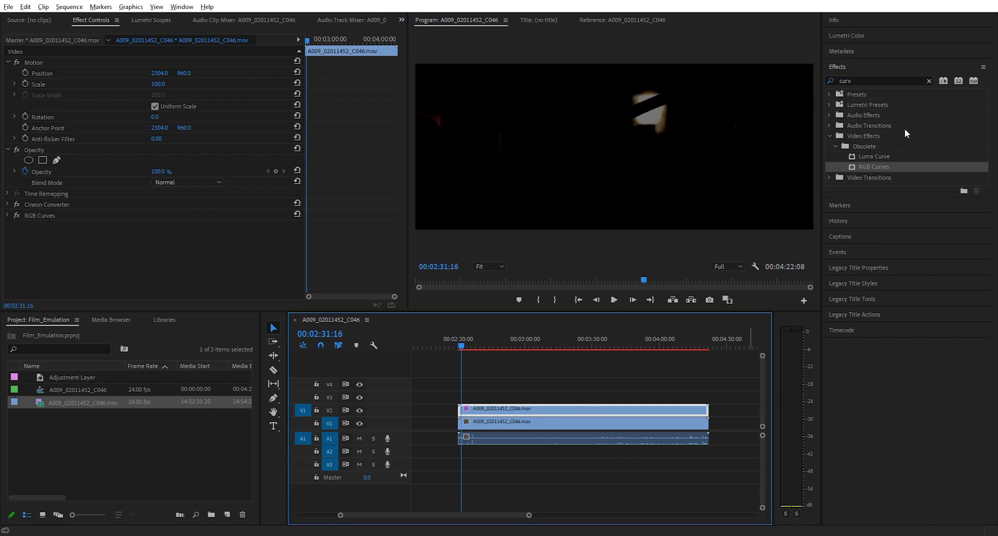
pyautogui.click(930, 81)
pyautogui.write('chann')
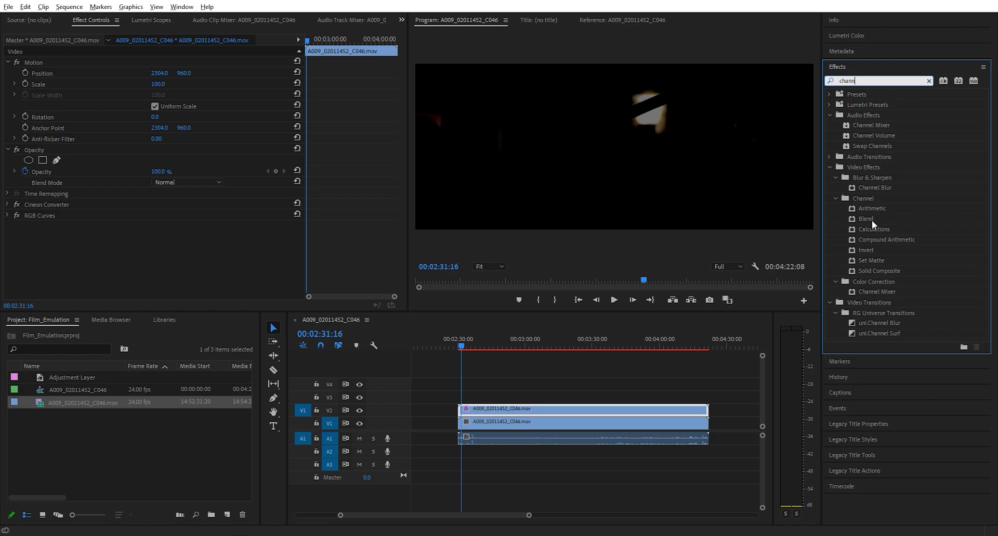
pyautogui.moveTo(875, 188); pyautogui.dragTo(47, 228)
# Step: Set Channel Blur's Red Blurriness to 60 and turn on Repeat Edge Pixels
pyautogui.scroll(-1, 154, 224)
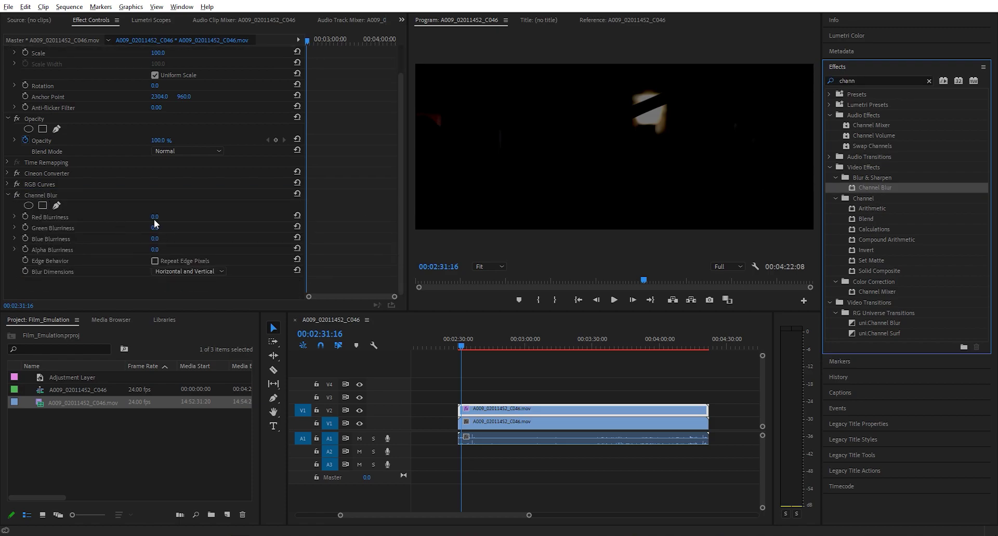
pyautogui.click(155, 224)
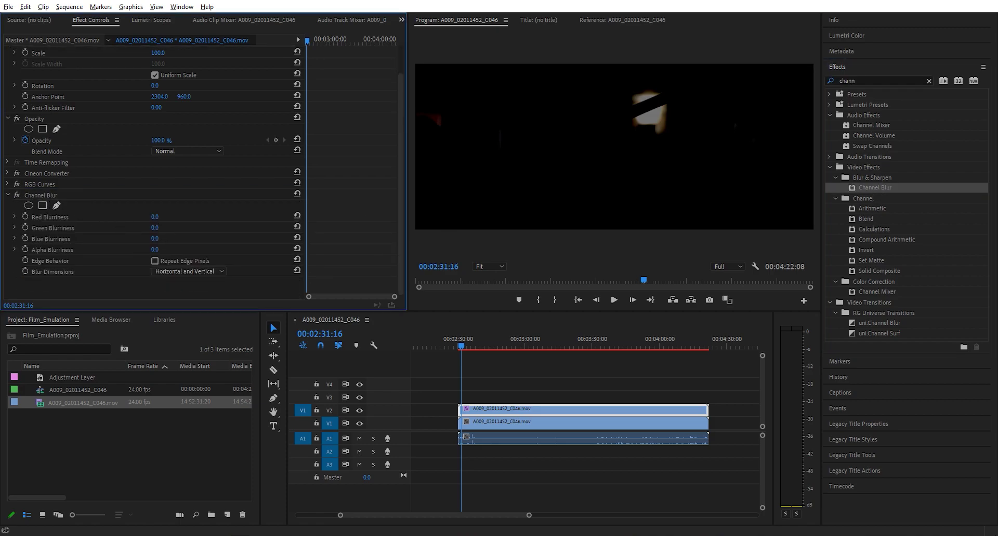
pyautogui.moveTo(155, 217)
pyautogui.mouseDown()
pyautogui.moveTo(205, 216)
pyautogui.moveTo(155, 216)
pyautogui.mouseUp()
pyautogui.click(165, 216)
pyautogui.click(159, 260)
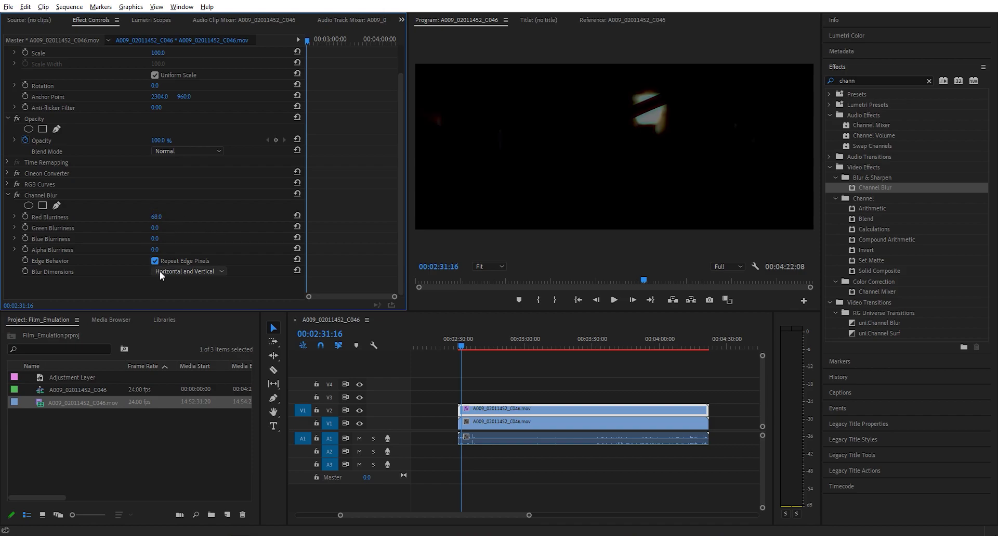
pyautogui.click(165, 215)
pyautogui.press('Return')
# Step: Move the playhead to 00:02:30:01, step forward two frames, and reselect the top clip
pyautogui.click(459, 347)
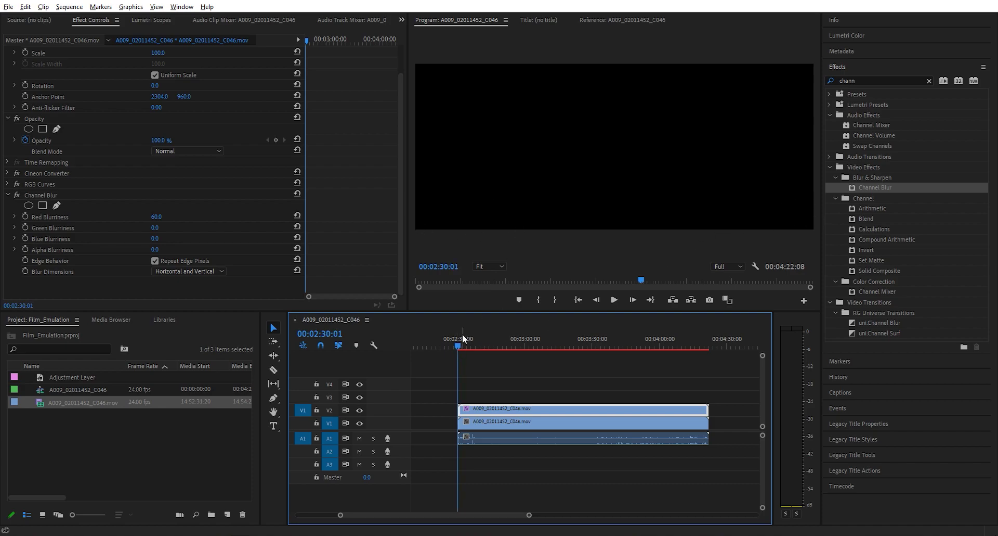
pyautogui.press('Right')
pyautogui.press('Right')
pyautogui.click(560, 408)
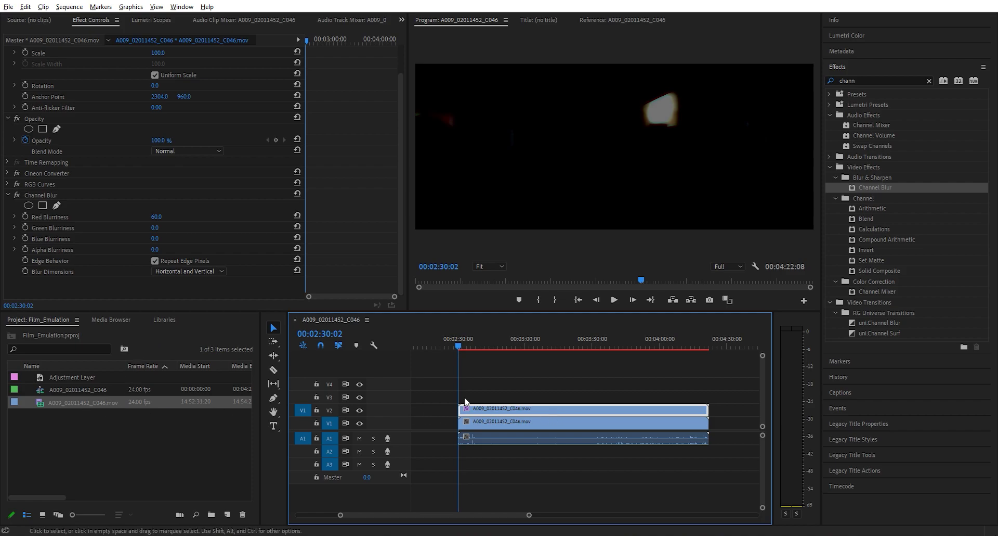
# Step: Set the V2 clip's blend mode to Screen and zoom the Program monitor to 200%
pyautogui.click(172, 183)
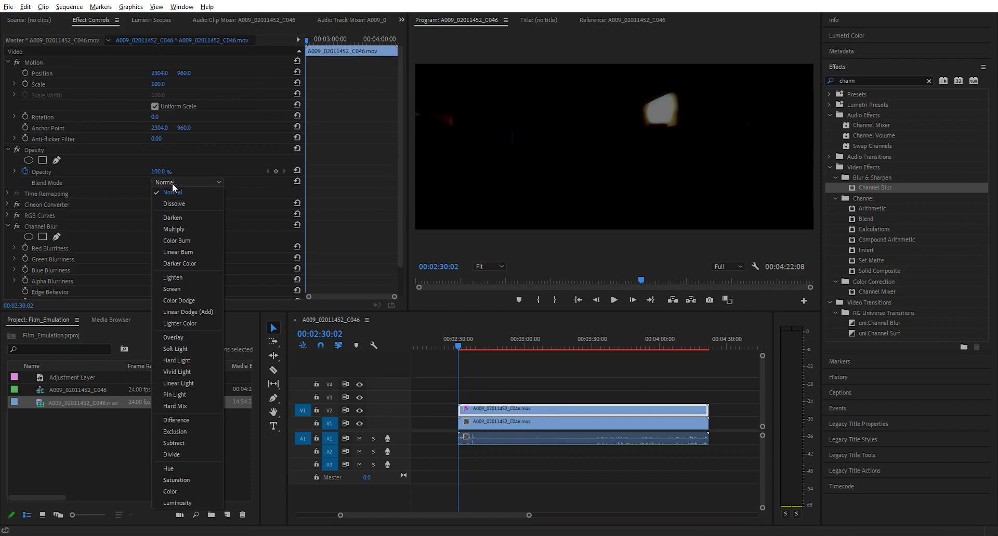
pyautogui.click(180, 286)
pyautogui.click(483, 266)
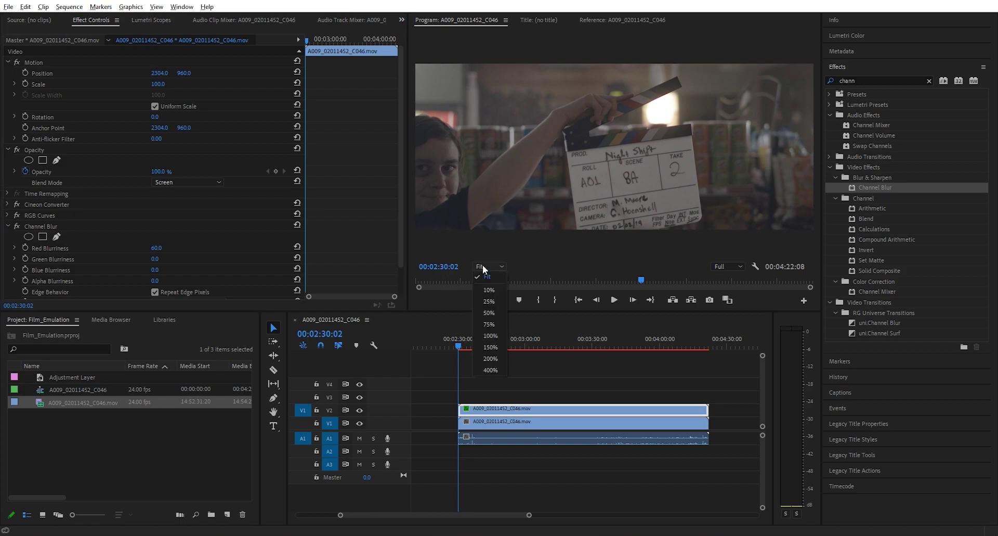
pyautogui.click(499, 358)
pyautogui.moveTo(810, 141); pyautogui.dragTo(810, 110)
pyautogui.moveTo(614, 257); pyautogui.dragTo(652, 255)
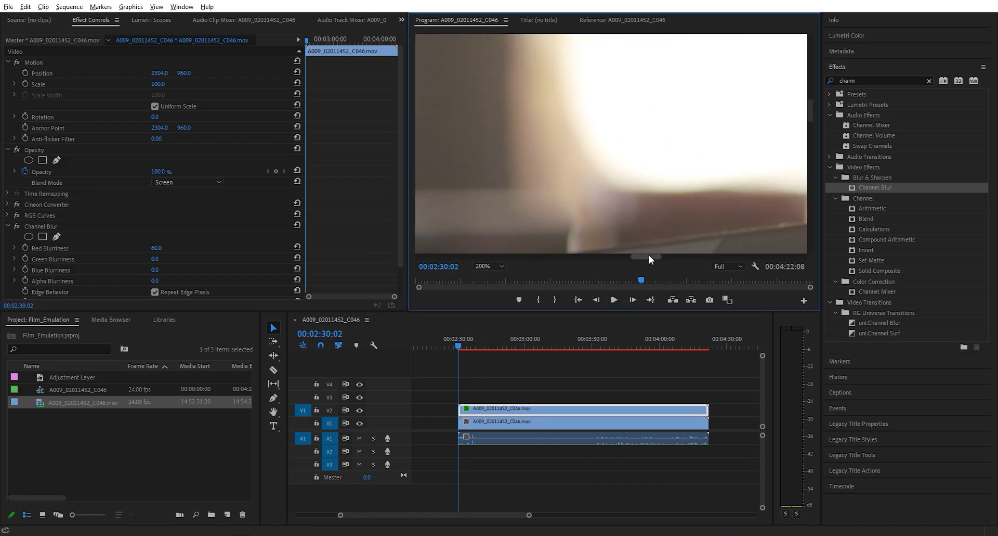
pyautogui.moveTo(813, 114); pyautogui.dragTo(819, 89)
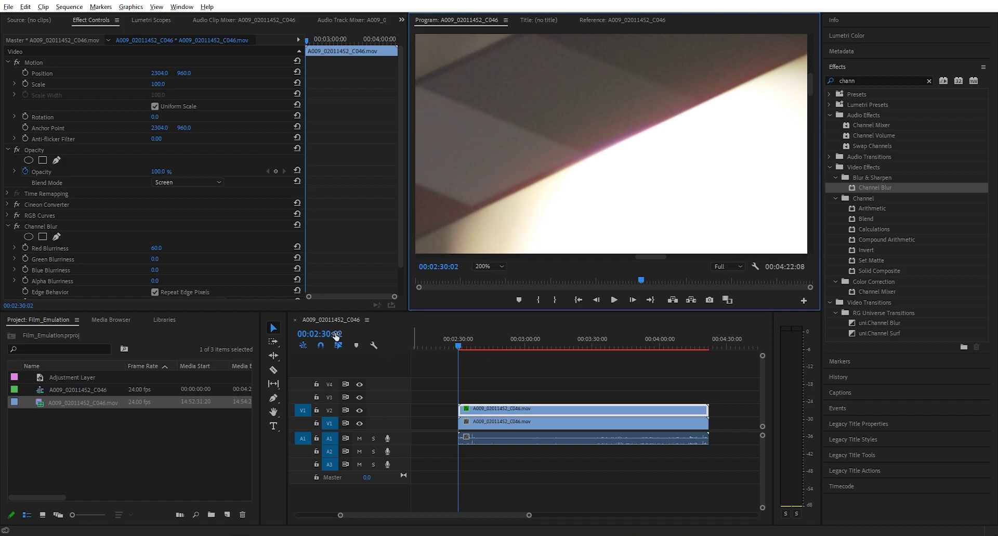
# Step: Toggle the V2 track output off and on to compare, then select the V1 clip
pyautogui.click(544, 435)
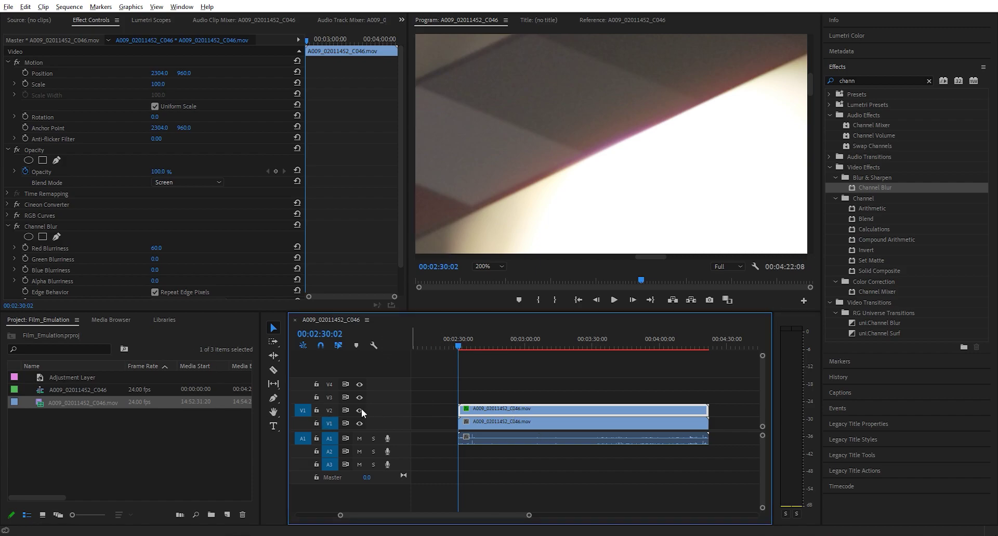
pyautogui.click(360, 409)
pyautogui.click(360, 409)
pyautogui.click(360, 409)
pyautogui.click(359, 410)
pyautogui.click(520, 422)
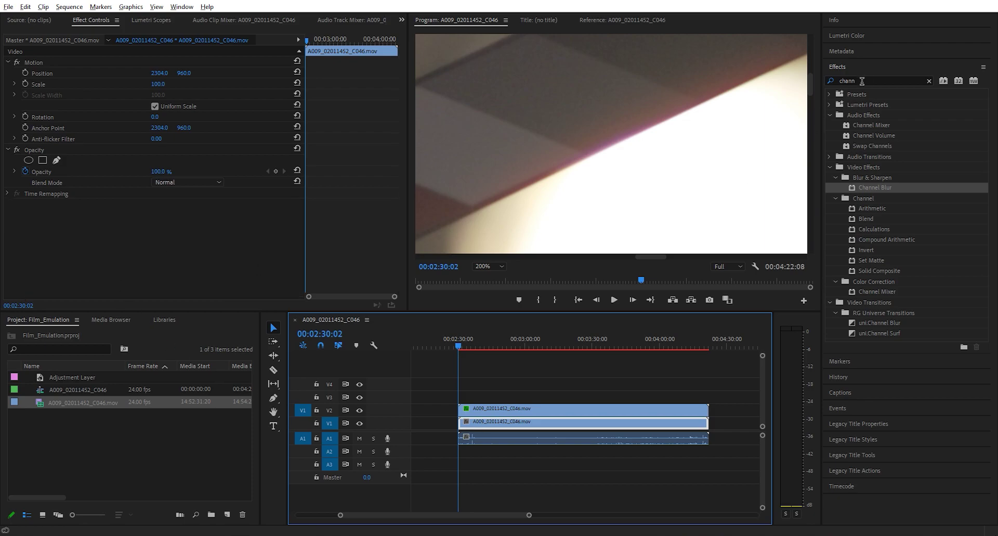
# Step: Apply FilmConvert Pro, found by searching 'conver', to the bottom clip
pyautogui.hotkey('shift', '7')
pyautogui.write('c')
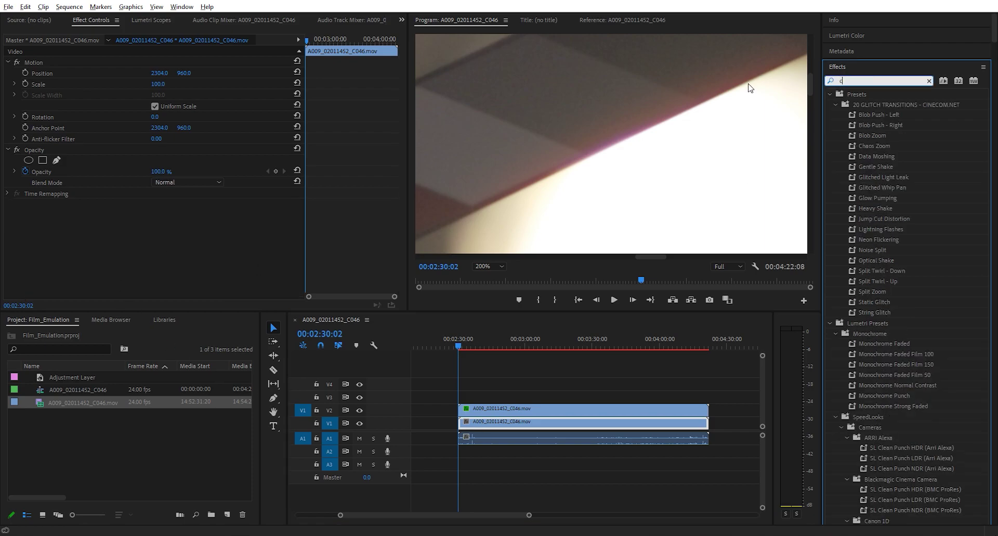
pyautogui.write('onver')
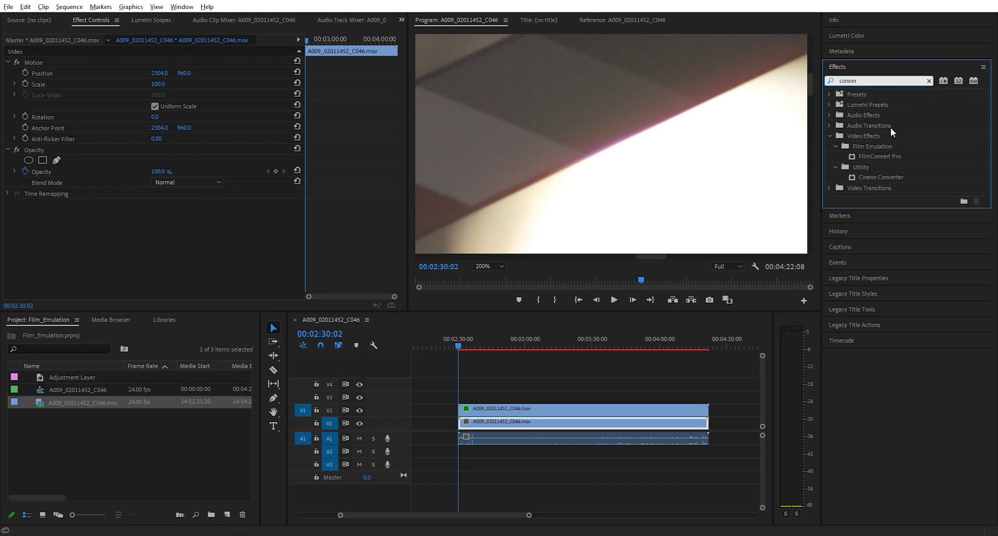
pyautogui.moveTo(879, 156); pyautogui.dragTo(162, 239)
pyautogui.scroll(-3, 161, 239)
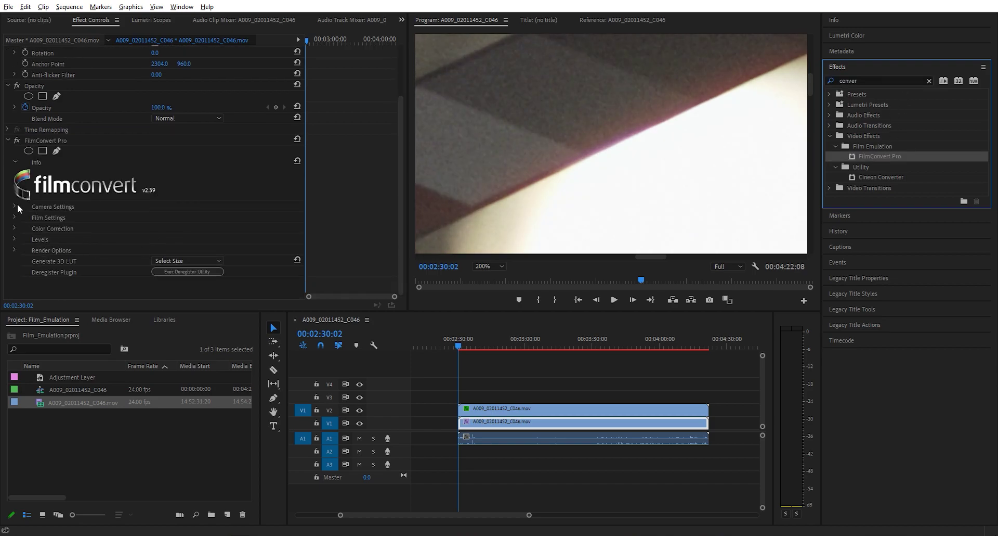
# Step: Set FilmConvert's source camera to Black Magic Design BM URSA Mini 4.6k, ProRes Film
pyautogui.click(15, 204)
pyautogui.click(140, 228)
pyautogui.click(120, 228)
pyautogui.click(55, 263)
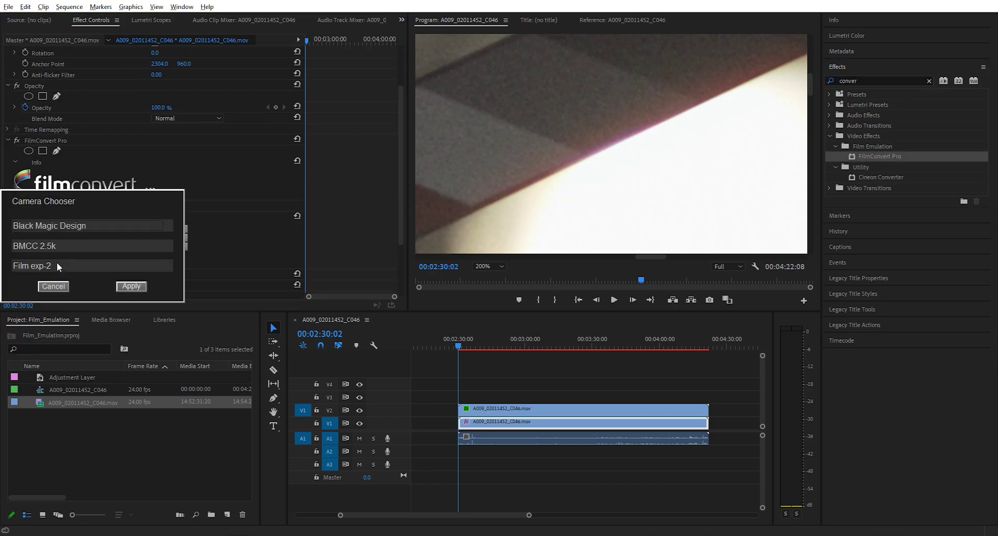
pyautogui.click(50, 247)
pyautogui.click(54, 289)
pyautogui.click(49, 266)
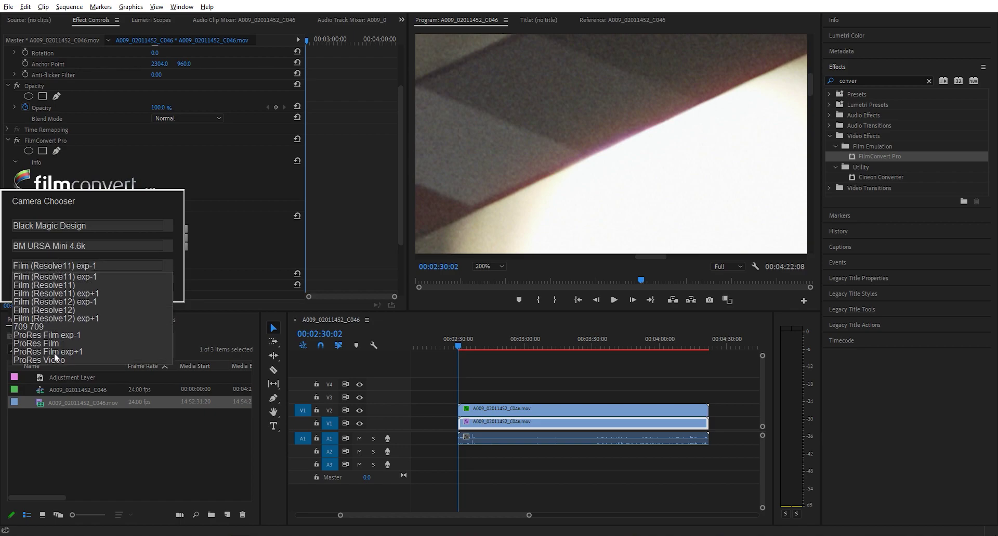
pyautogui.click(54, 353)
pyautogui.click(133, 286)
# Step: Change FilmConvert's film size to Super 16, then select the blurred V2 clip
pyautogui.scroll(-4, 76, 267)
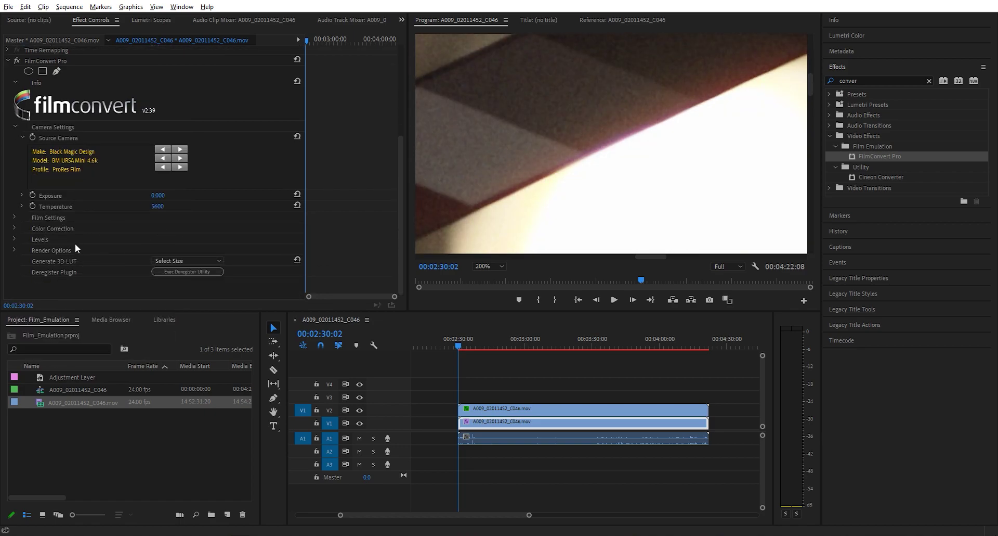
pyautogui.click(13, 217)
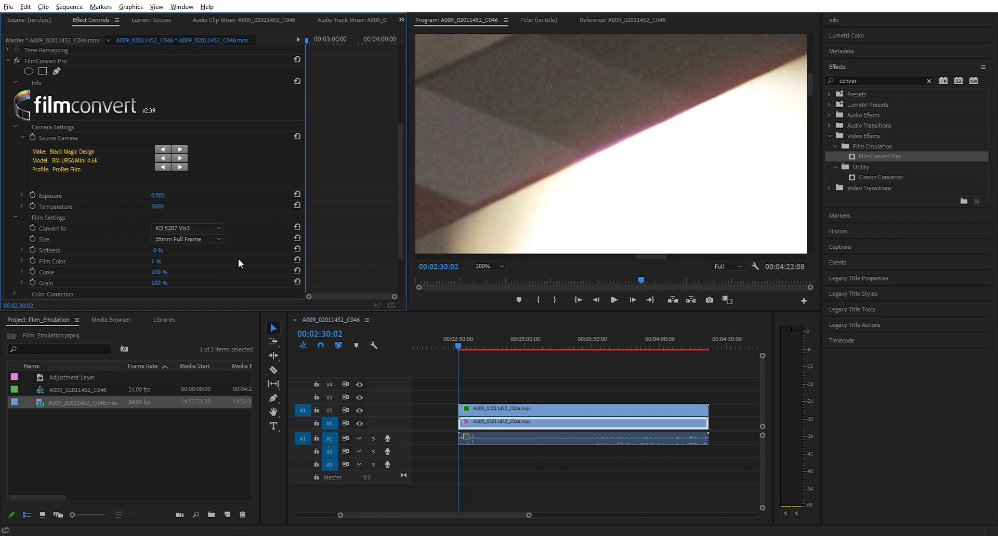
pyautogui.click(201, 238)
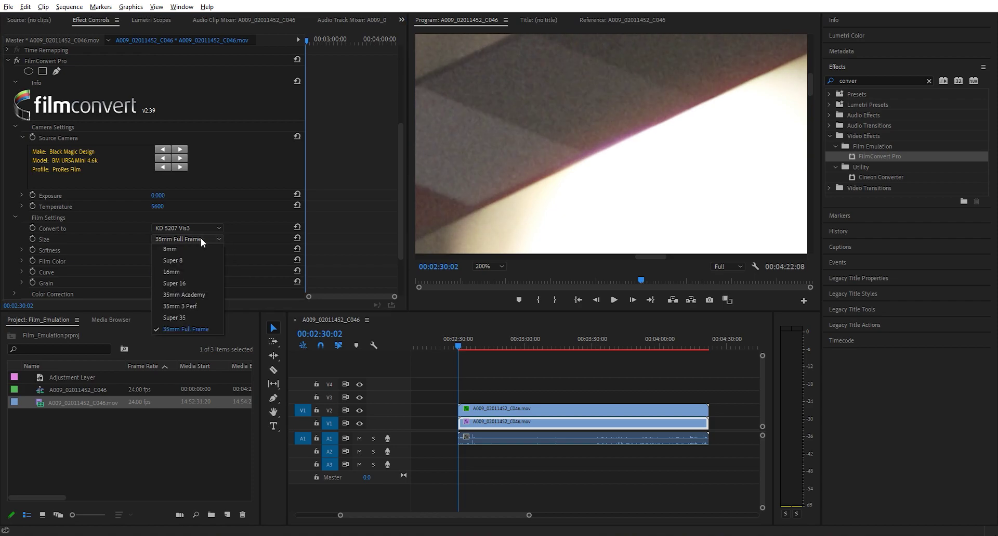
pyautogui.click(197, 283)
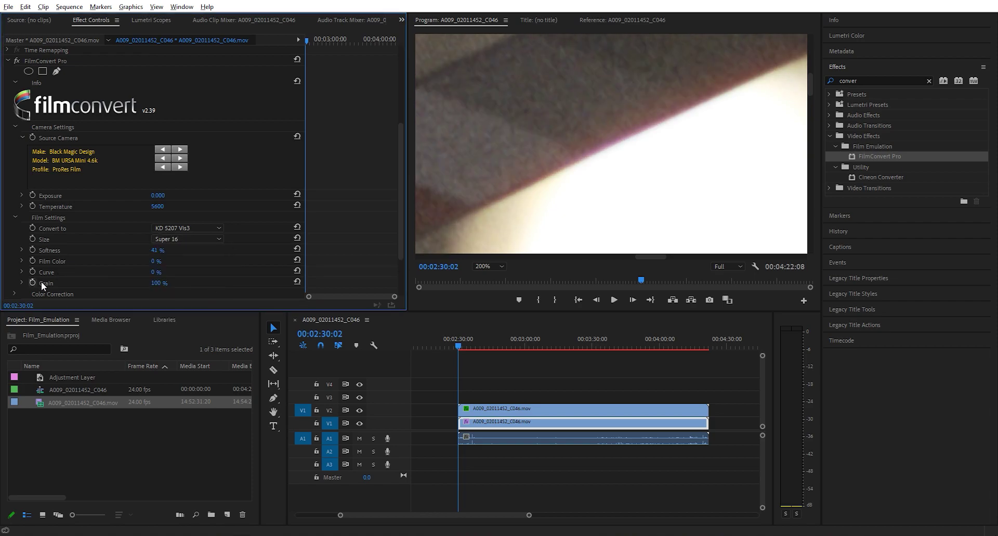
pyautogui.click(510, 410)
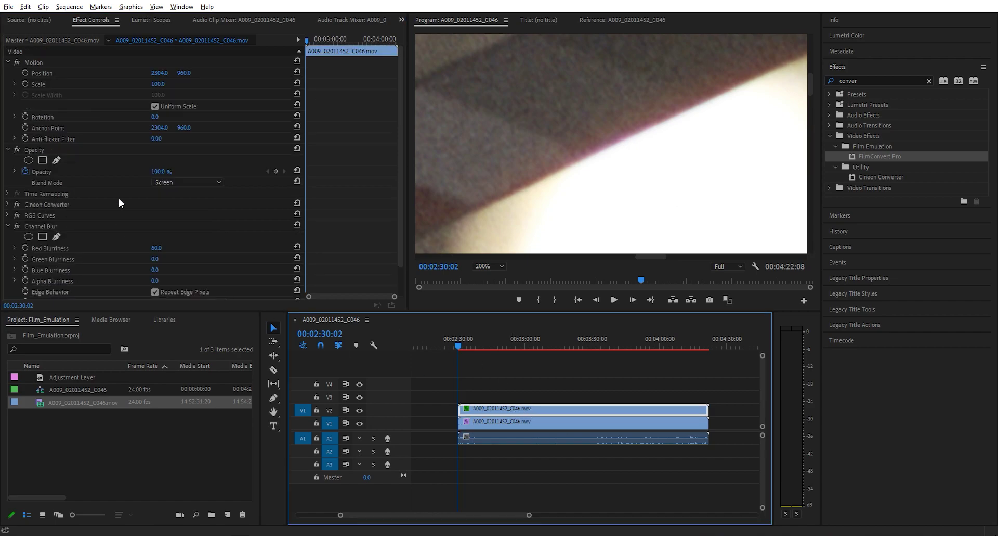
pyautogui.scroll(-2, 120, 200)
pyautogui.scroll(2, 119, 234)
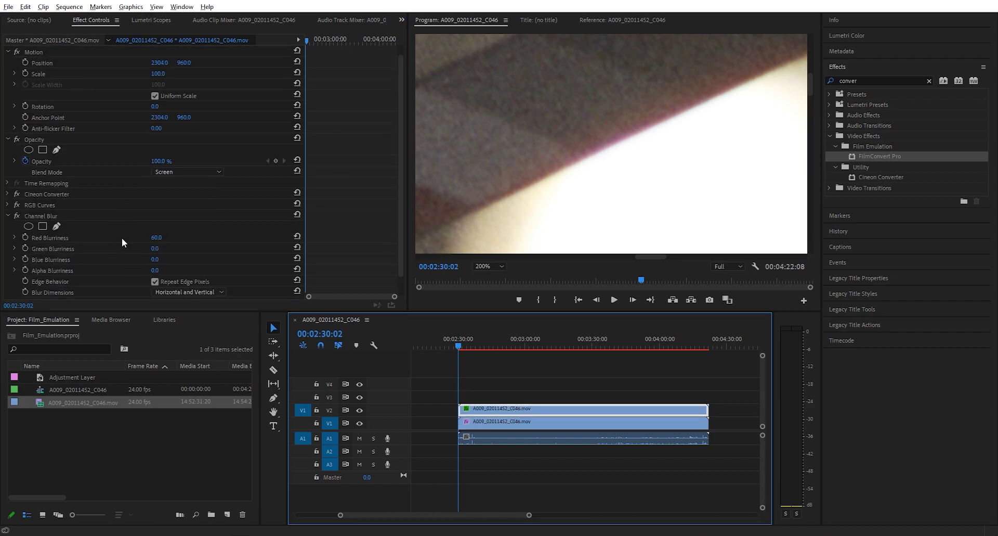
# Step: Fit the frame in the preview and place an Adjustment Layer on V3 above the clips
pyautogui.click(511, 383)
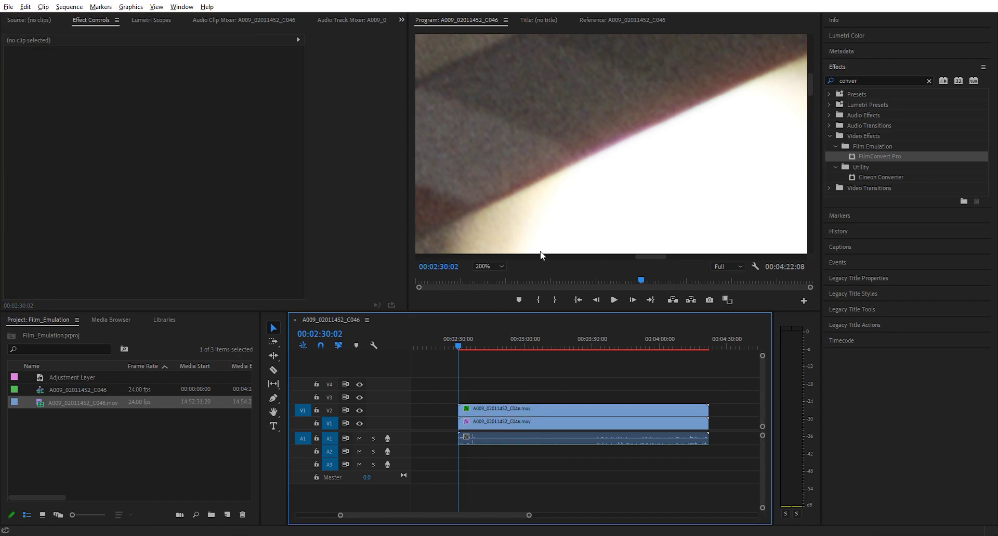
pyautogui.click(487, 266)
pyautogui.click(491, 276)
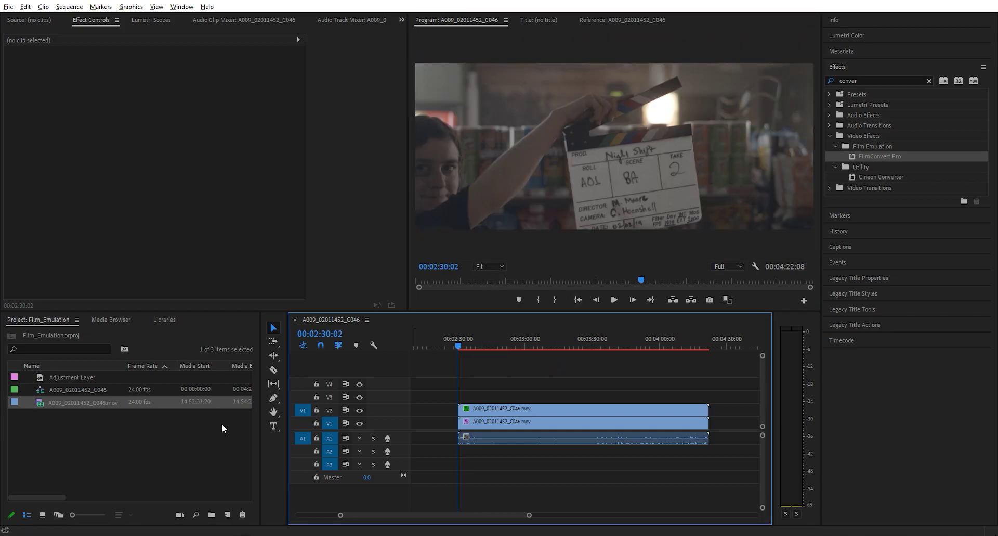
pyautogui.rightClick(191, 442)
pyautogui.click(82, 373)
pyautogui.moveTo(82, 377); pyautogui.dragTo(681, 398)
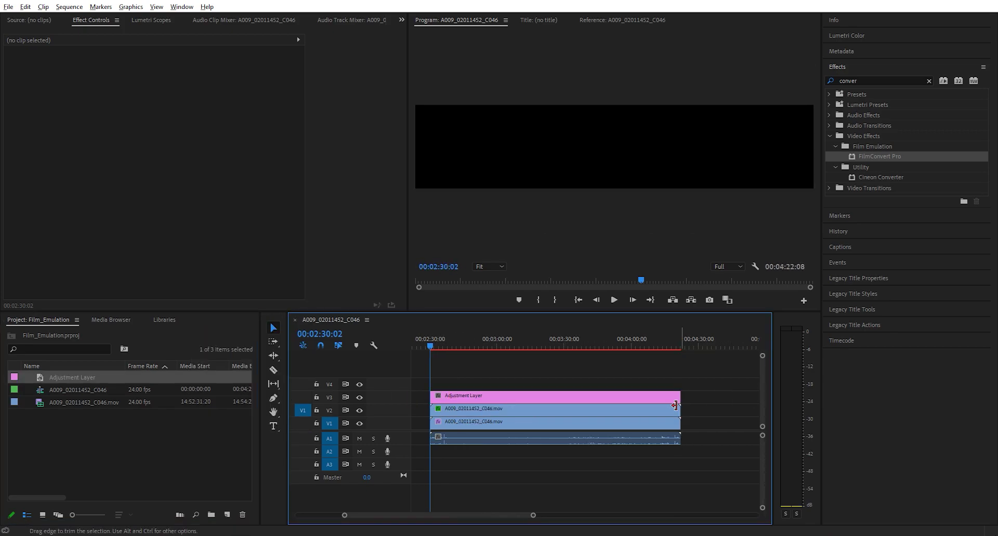
# Step: Add the Levels effect, found by searching 'lev', to the adjustment layer
pyautogui.click(884, 81)
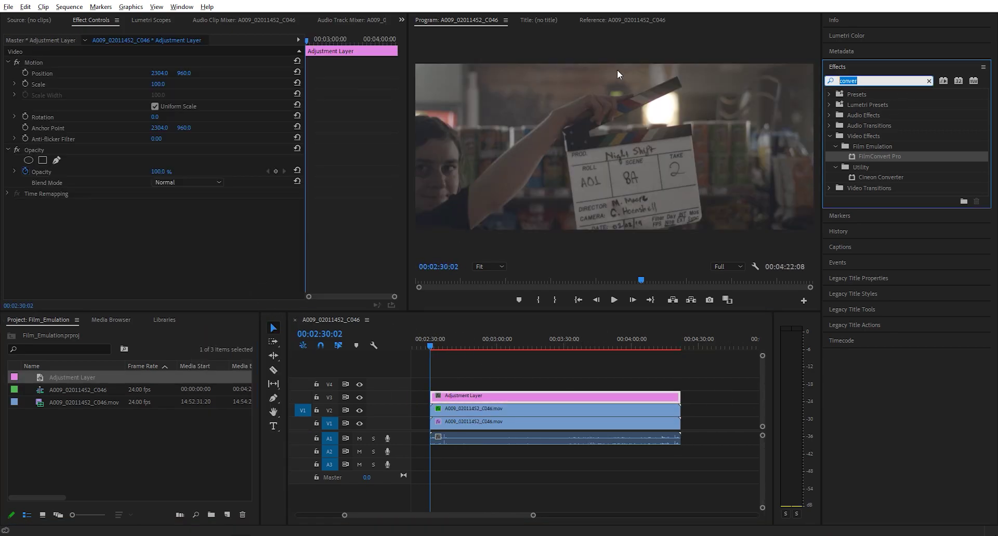
pyautogui.write('lev')
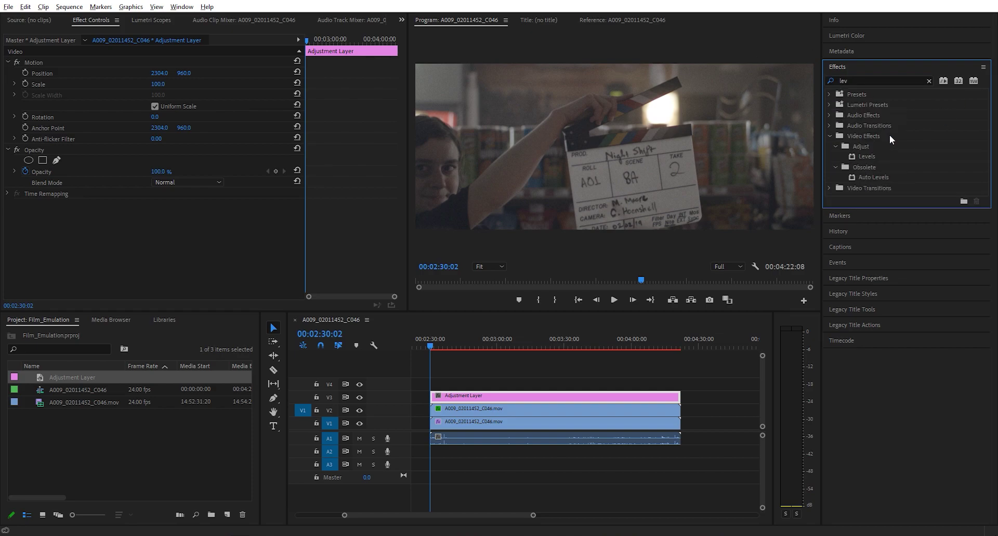
pyautogui.moveTo(866, 156); pyautogui.dragTo(91, 223)
pyautogui.scroll(-2, 115, 254)
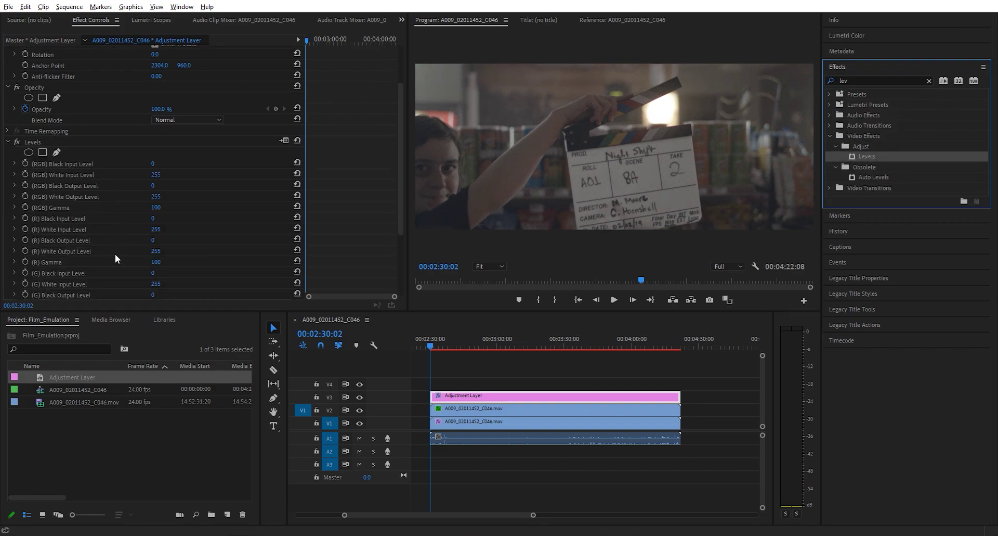
pyautogui.scroll(-3, 115, 254)
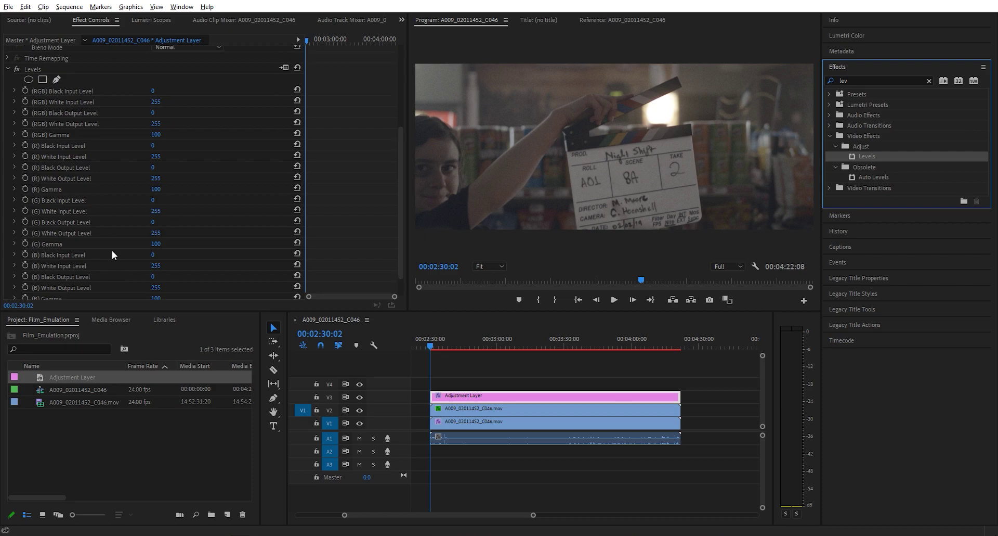
# Step: Lower Levels RGB White Output to 213, keeping RGB Black Input at 0
pyautogui.click(15, 124)
pyautogui.moveTo(287, 142); pyautogui.dragTo(246, 142)
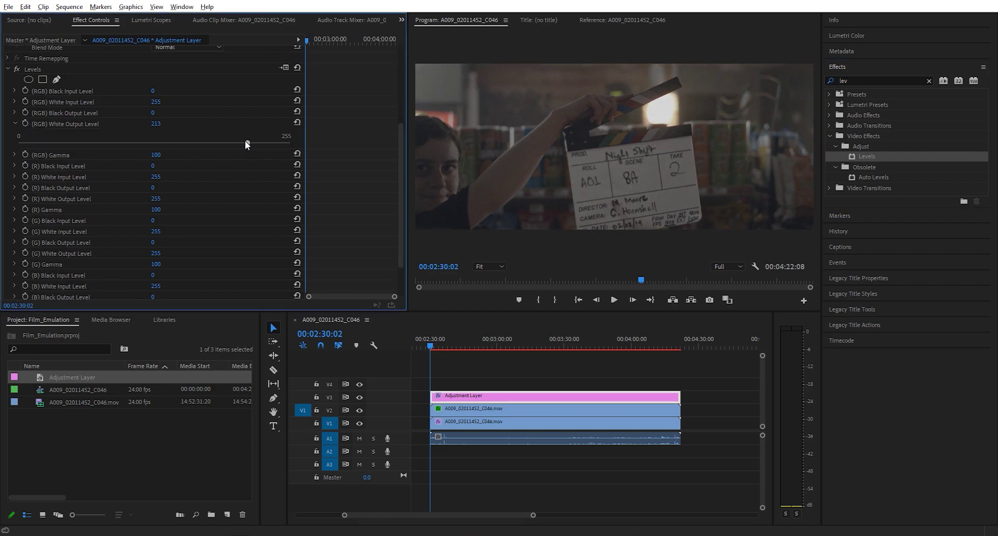
pyautogui.click(13, 91)
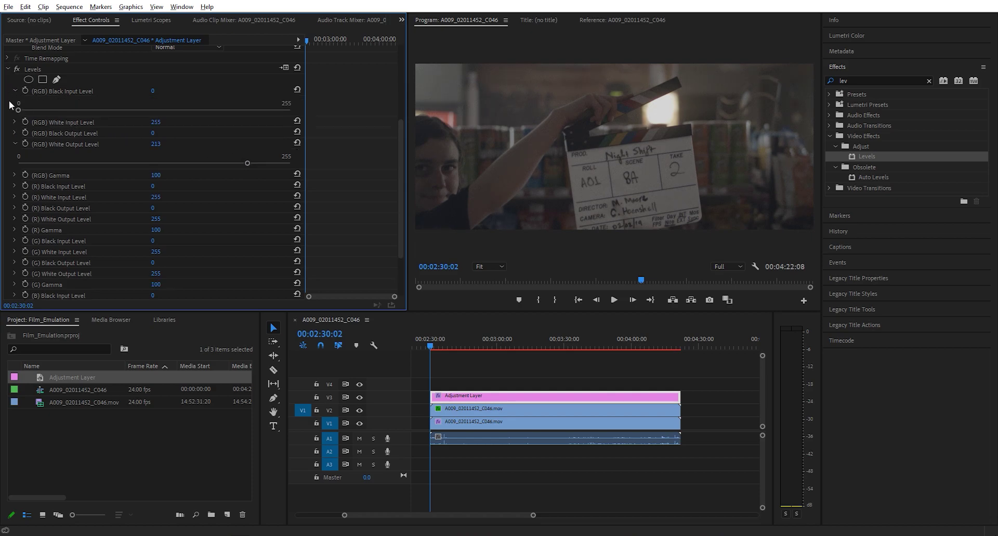
pyautogui.moveTo(28, 108); pyautogui.dragTo(2, 110)
pyautogui.click(13, 133)
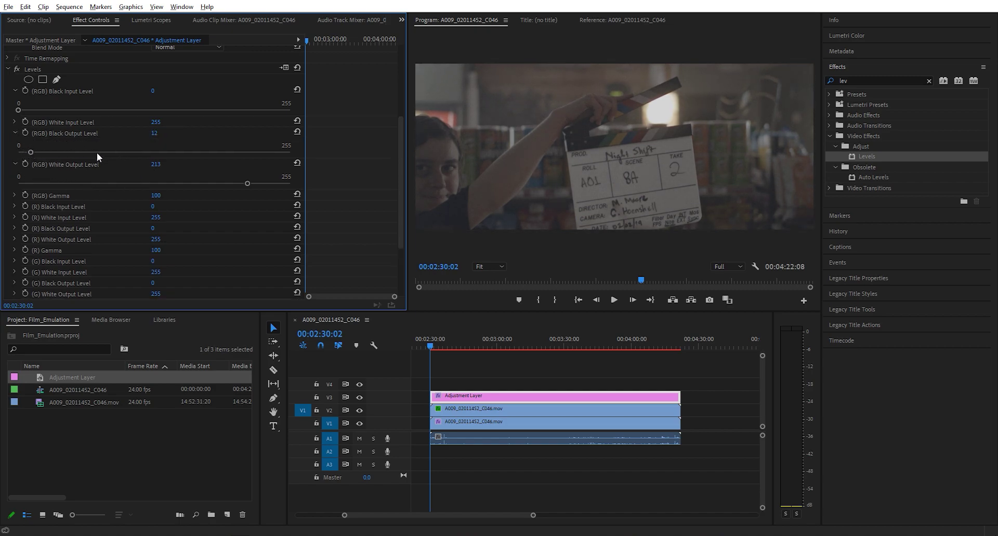
pyautogui.click(14, 122)
pyautogui.click(14, 123)
# Step: Lower Levels RGB Gamma to darken the midtones, then collapse the Levels settings
pyautogui.scroll(-4, 69, 208)
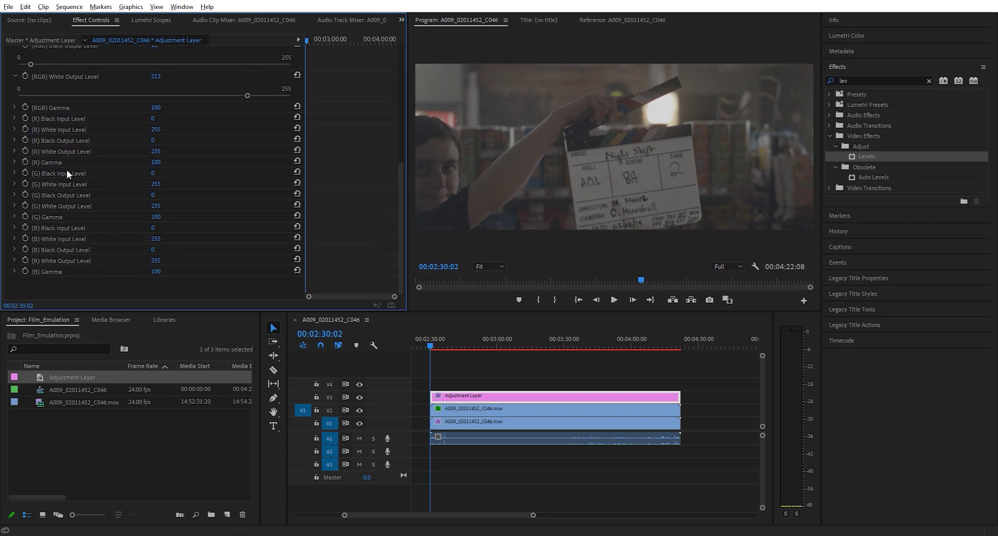
pyautogui.scroll(2, 61, 153)
pyautogui.click(14, 159)
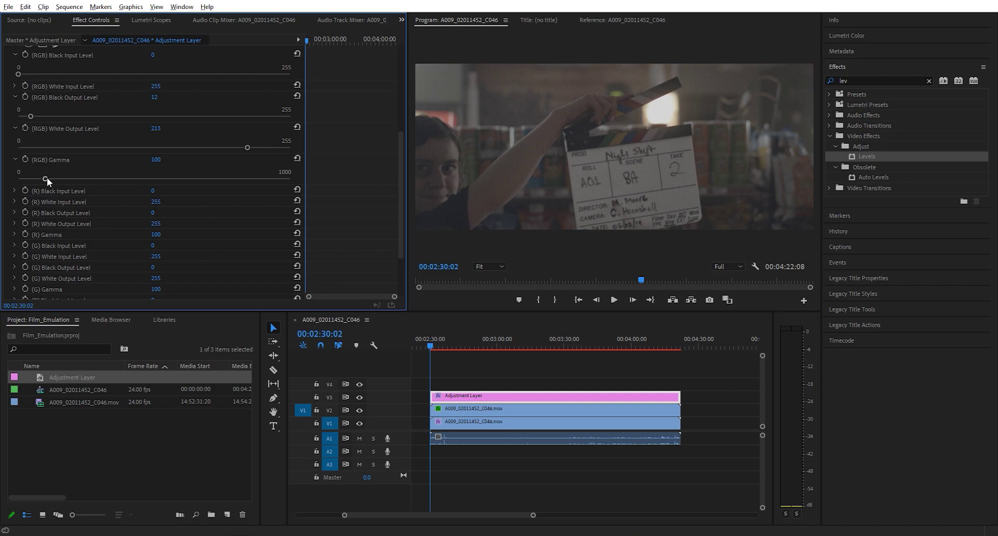
pyautogui.moveTo(47, 177)
pyautogui.mouseDown()
pyautogui.moveTo(64, 177)
pyautogui.moveTo(41, 179)
pyautogui.mouseUp()
pyautogui.scroll(5, 125, 196)
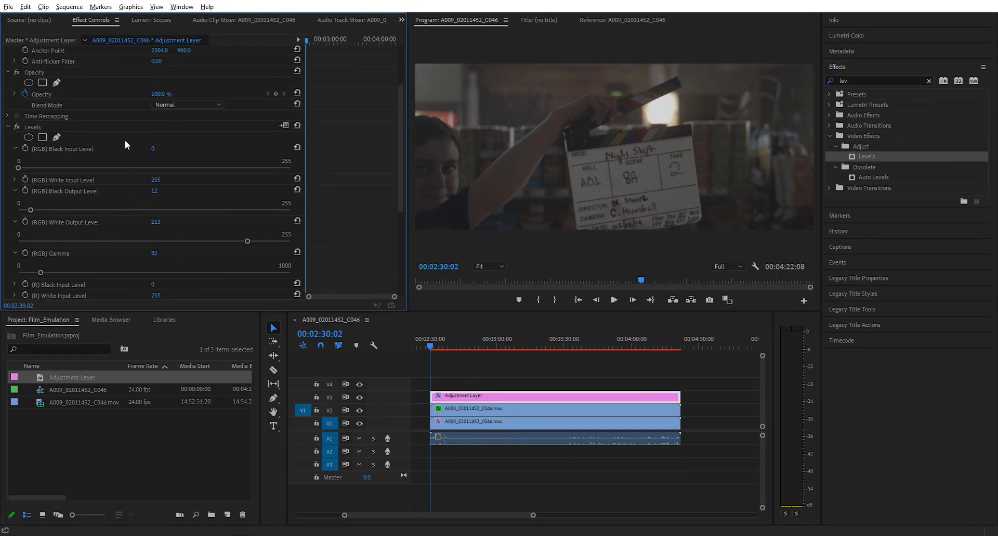
pyautogui.click(7, 158)
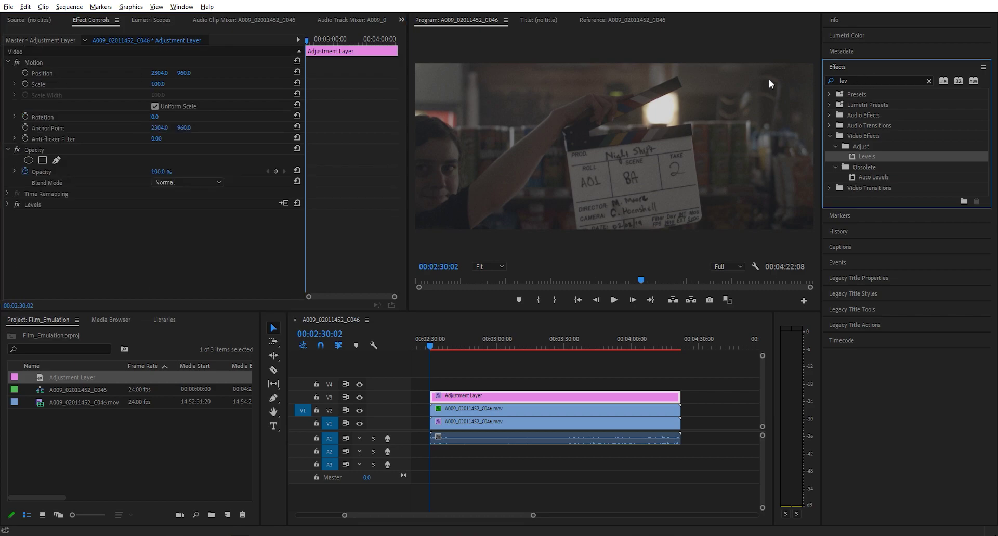
pyautogui.click(853, 81)
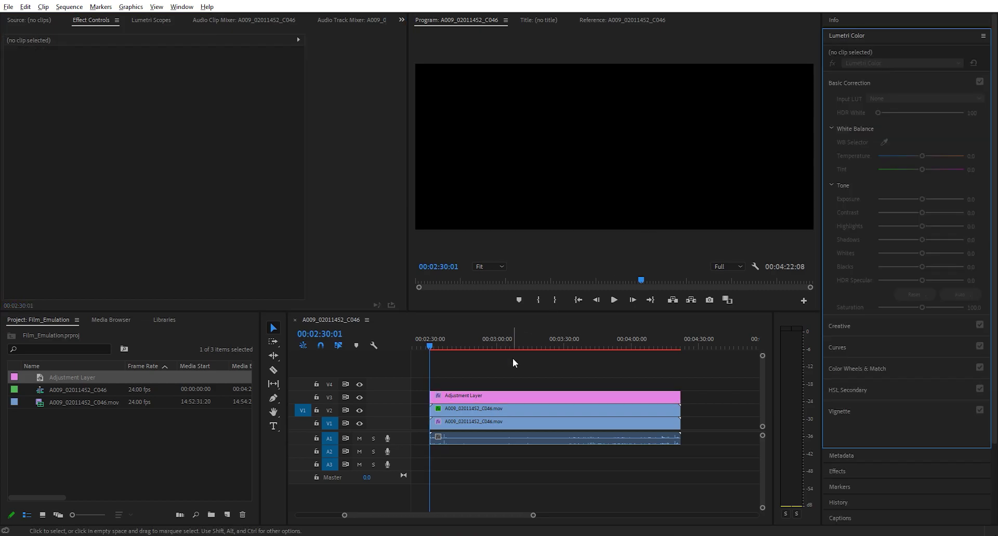
# Step: On the adjustment layer at 00:02:34:05, raise Lumetri Color Saturation to 161.4
pyautogui.click(513, 358)
pyautogui.click(501, 393)
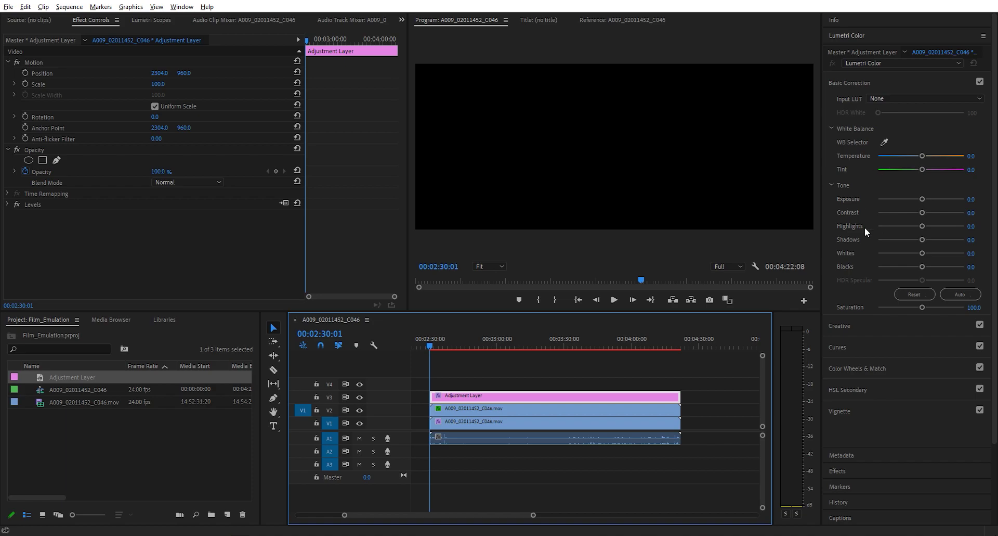
pyautogui.click(471, 344)
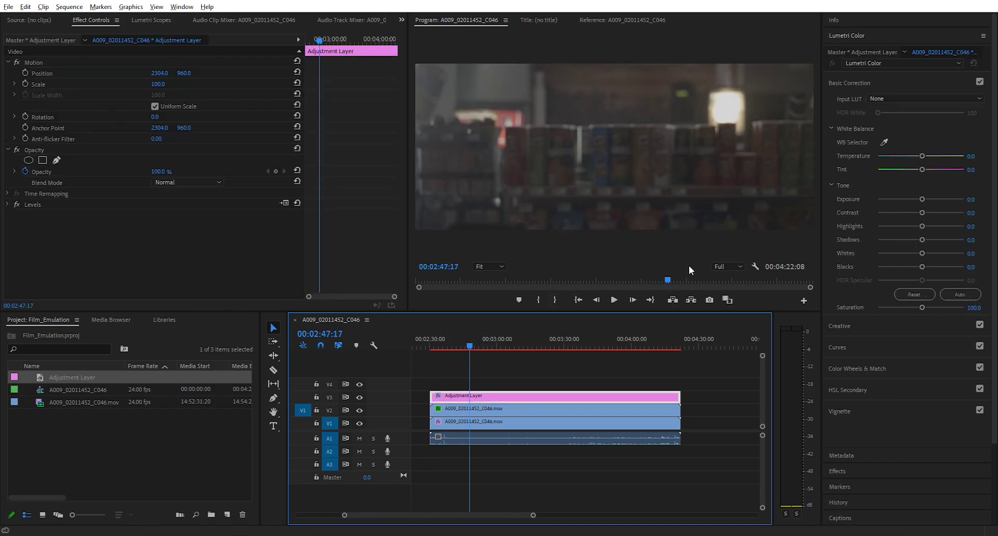
pyautogui.moveTo(460, 346); pyautogui.dragTo(439, 345)
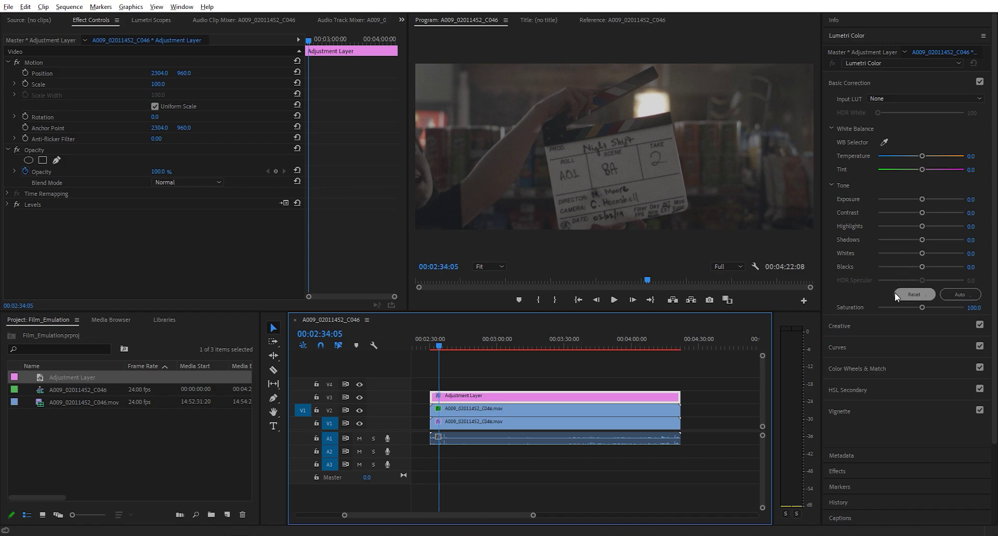
pyautogui.moveTo(925, 308); pyautogui.dragTo(931, 307)
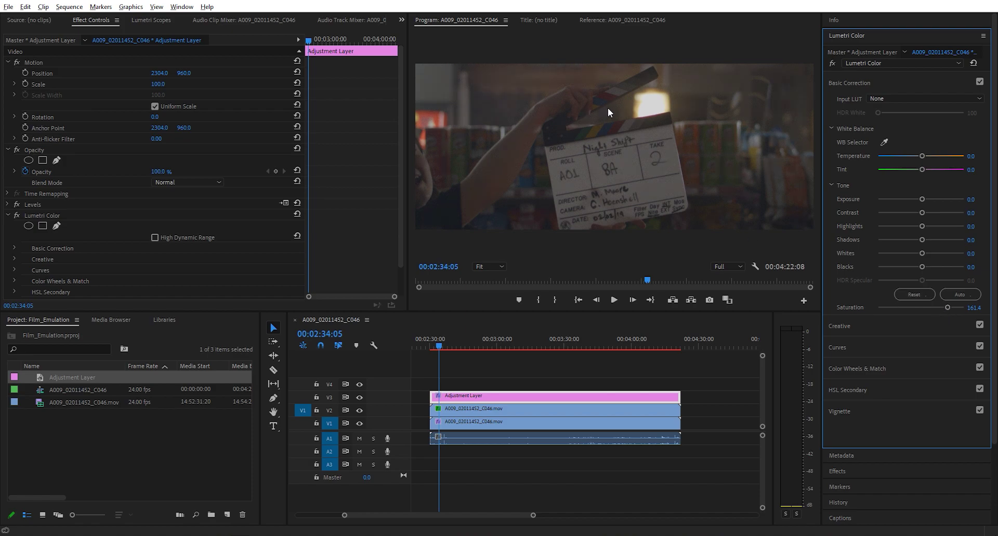
# Step: Inspect the result at 200% in the Program monitor, then set zoom back to Fit
pyautogui.click(490, 266)
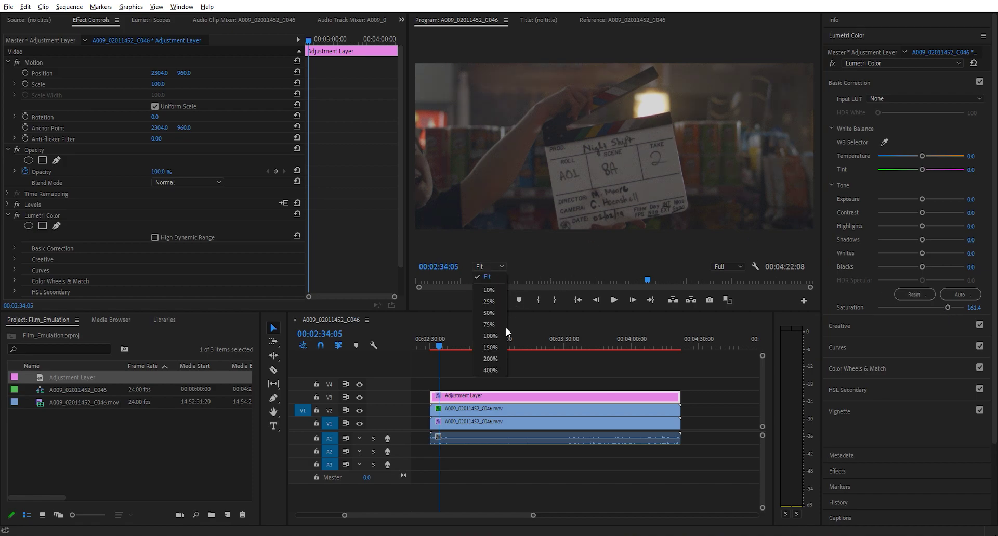
pyautogui.click(488, 359)
pyautogui.moveTo(617, 256); pyautogui.dragTo(661, 254)
pyautogui.moveTo(812, 143); pyautogui.dragTo(815, 106)
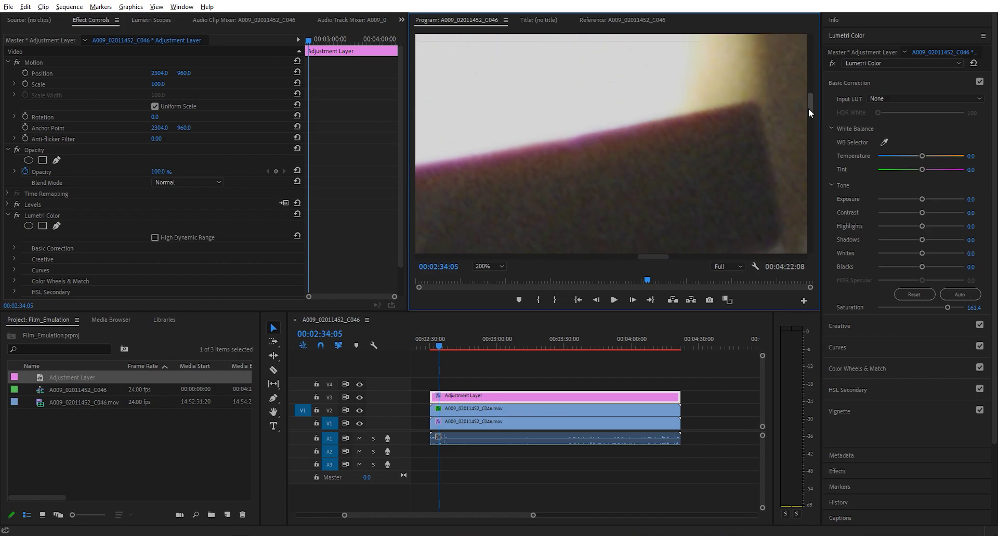
pyautogui.moveTo(646, 257); pyautogui.dragTo(635, 256)
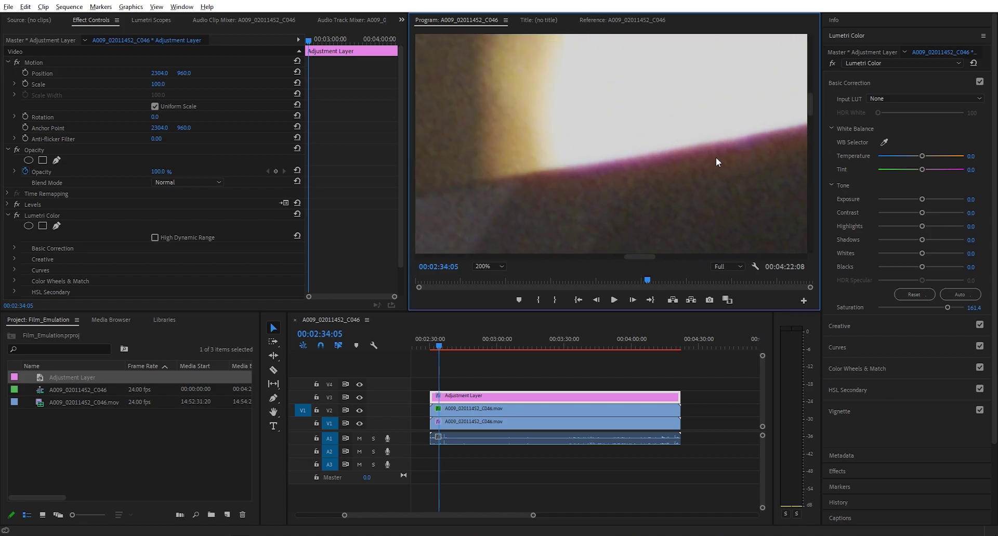
pyautogui.click(488, 277)
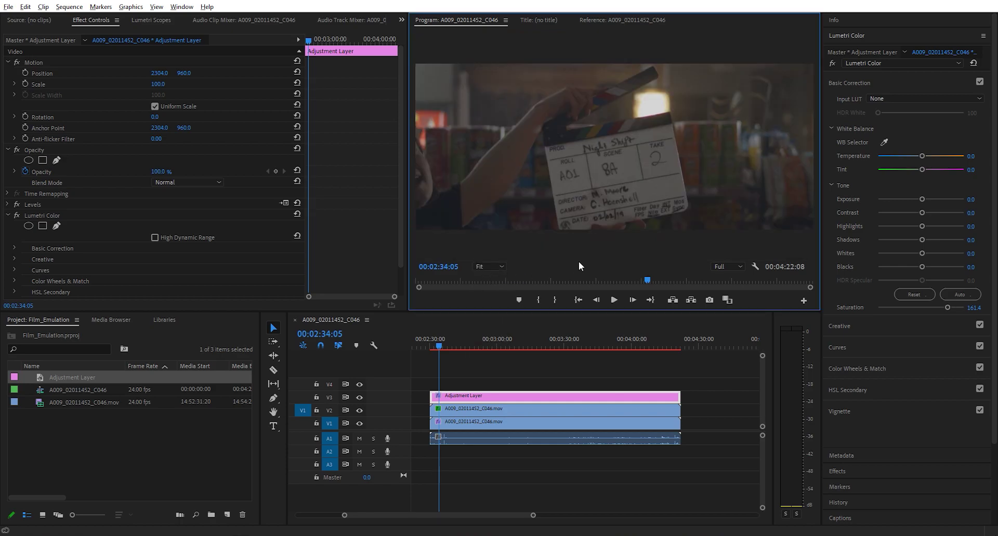